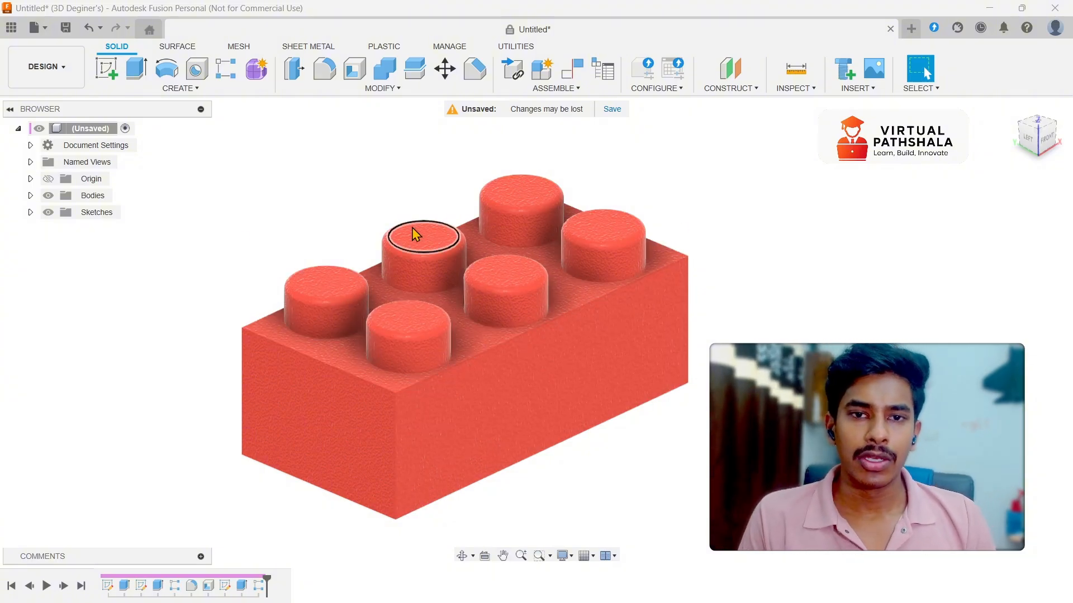
Step: Create a new design and save it as Untitled in the 100 Days 3D Design Mastery folder of Admin Project
scroll(580, 185, down, 2)
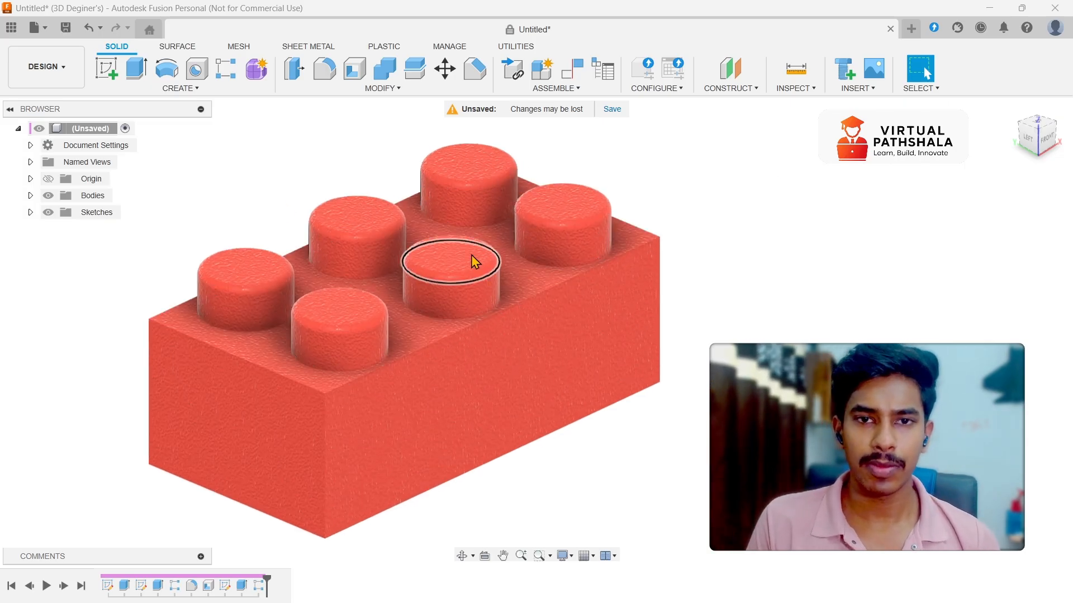
click(911, 29)
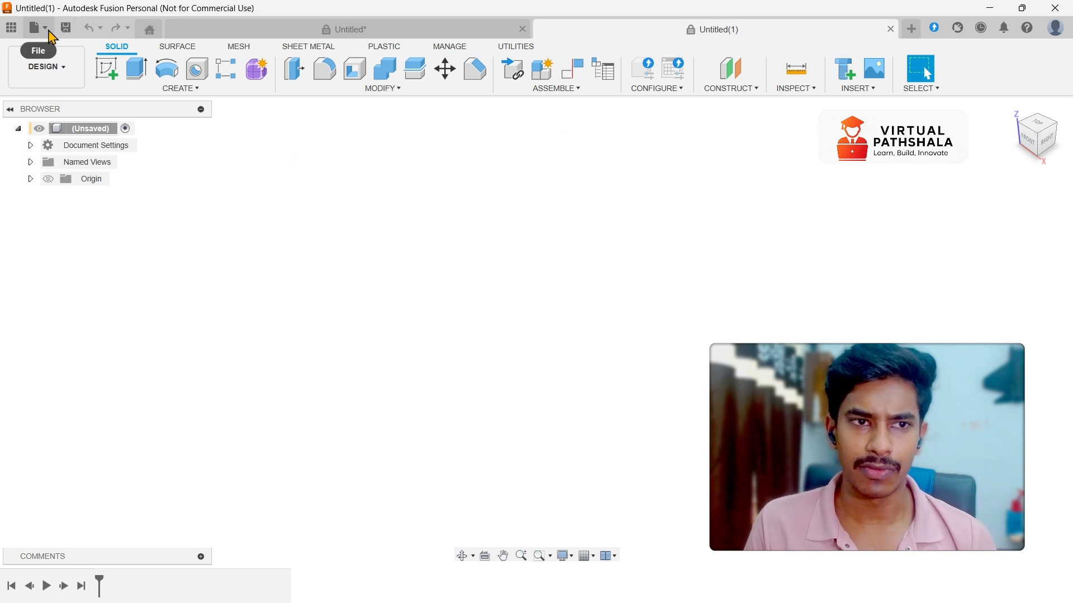
click(60, 34)
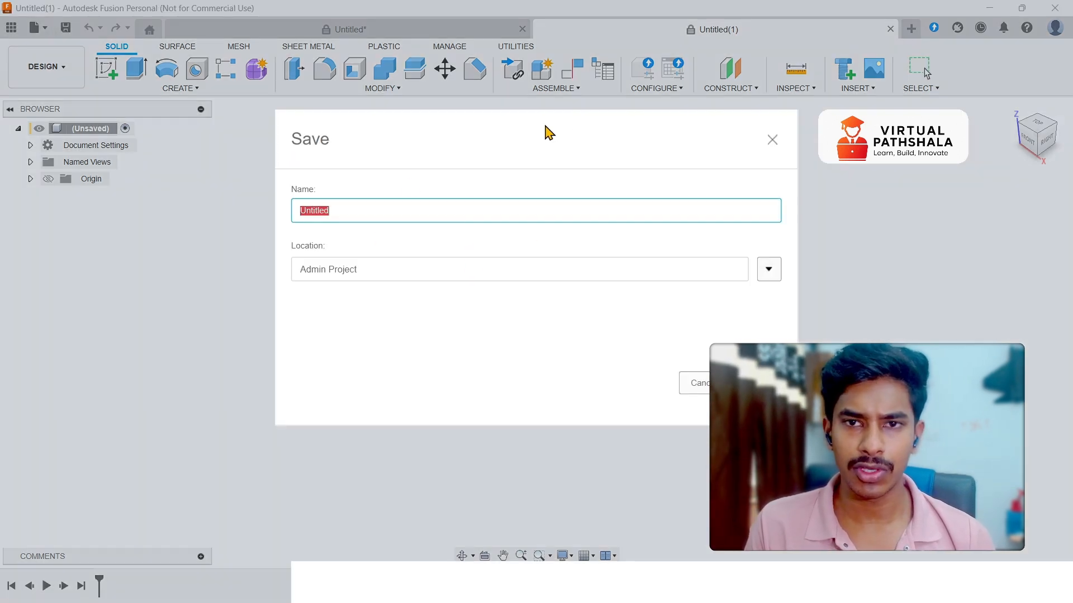
click(777, 275)
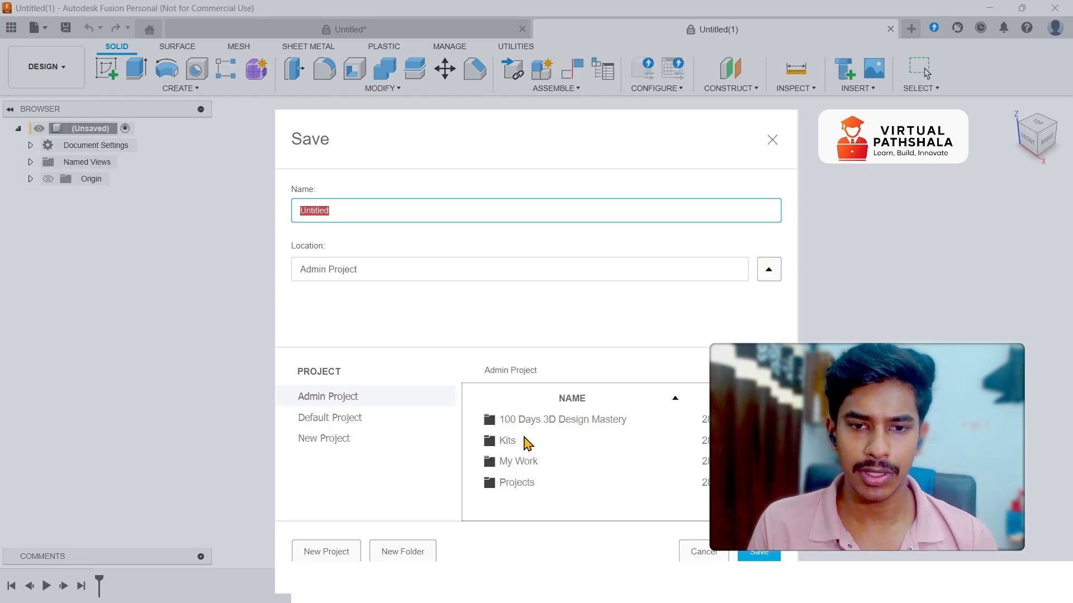
click(512, 425)
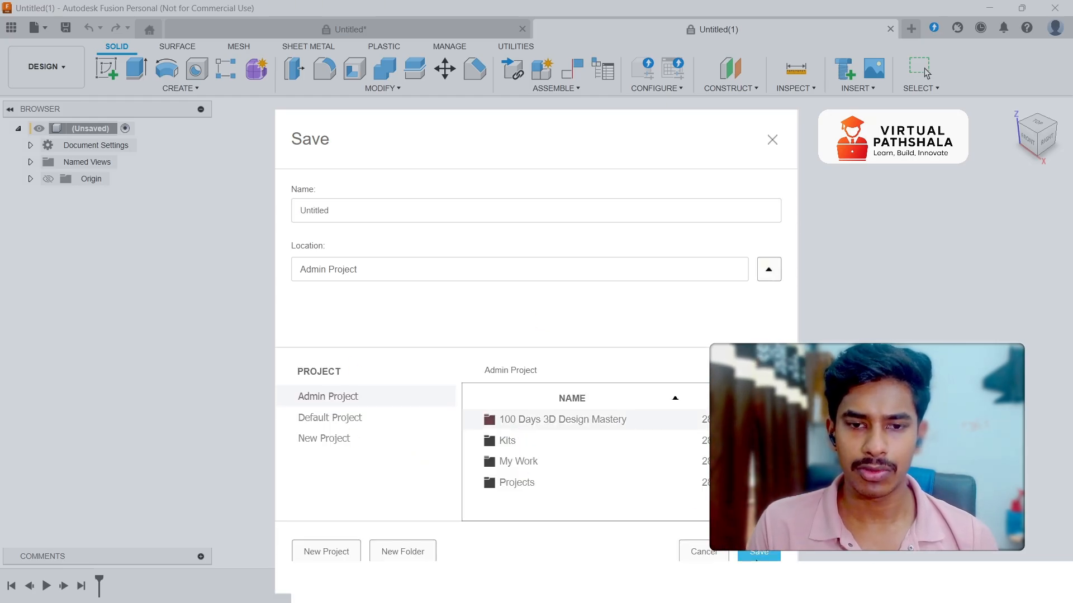
double_click(539, 426)
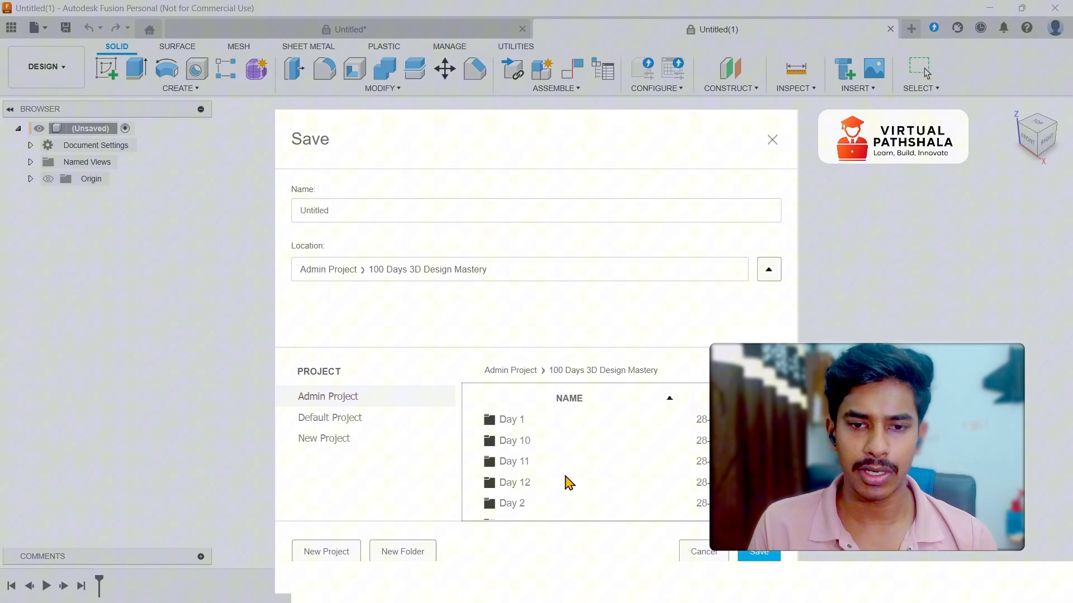
click(760, 557)
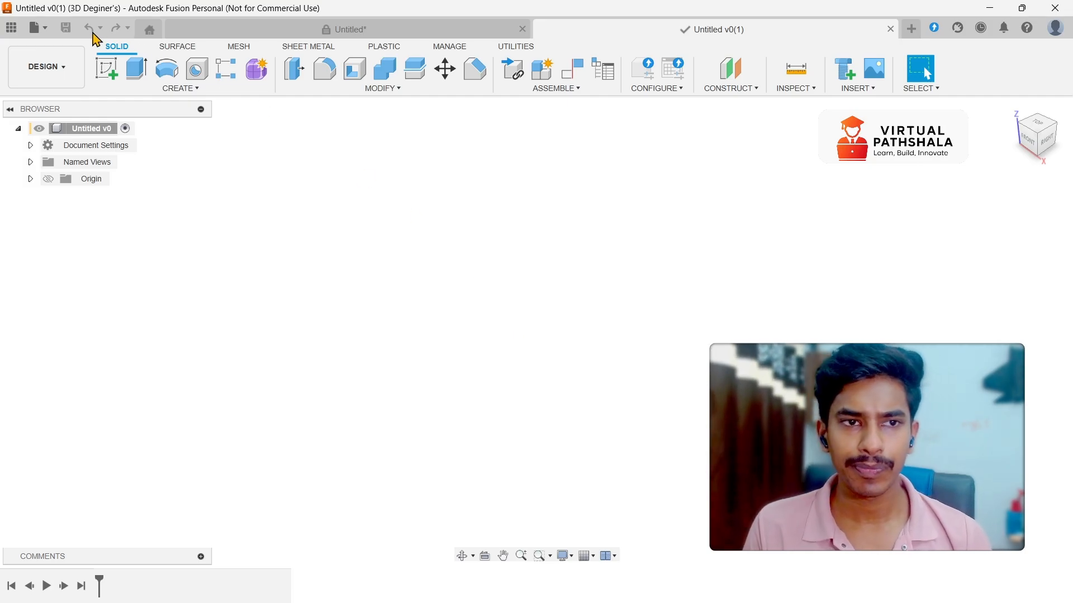
Step: Save a copy of the design under the name Day12 in the same folder
click(35, 27)
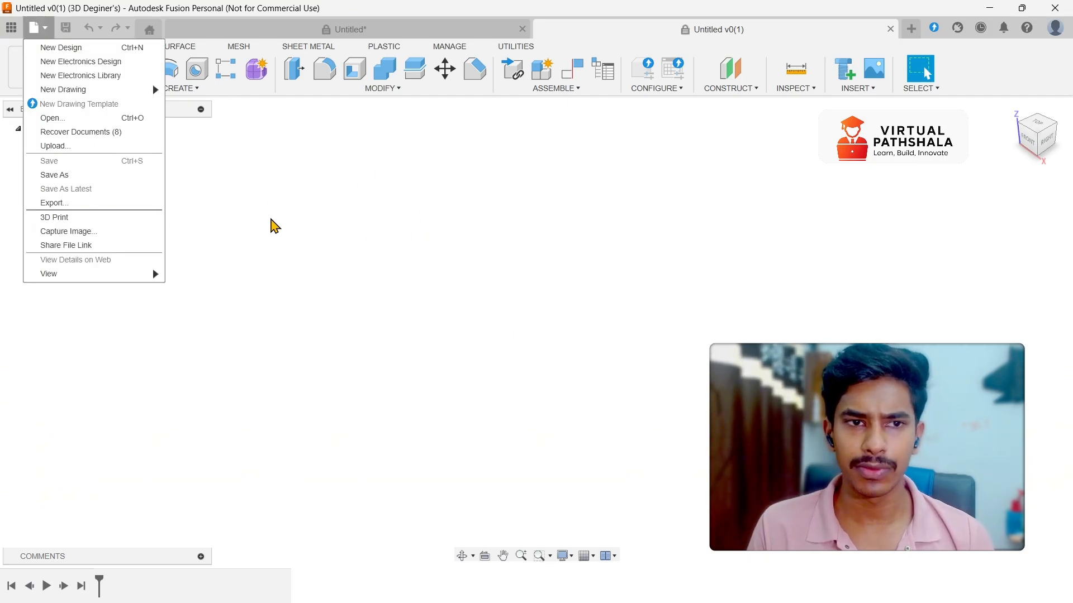
click(89, 175)
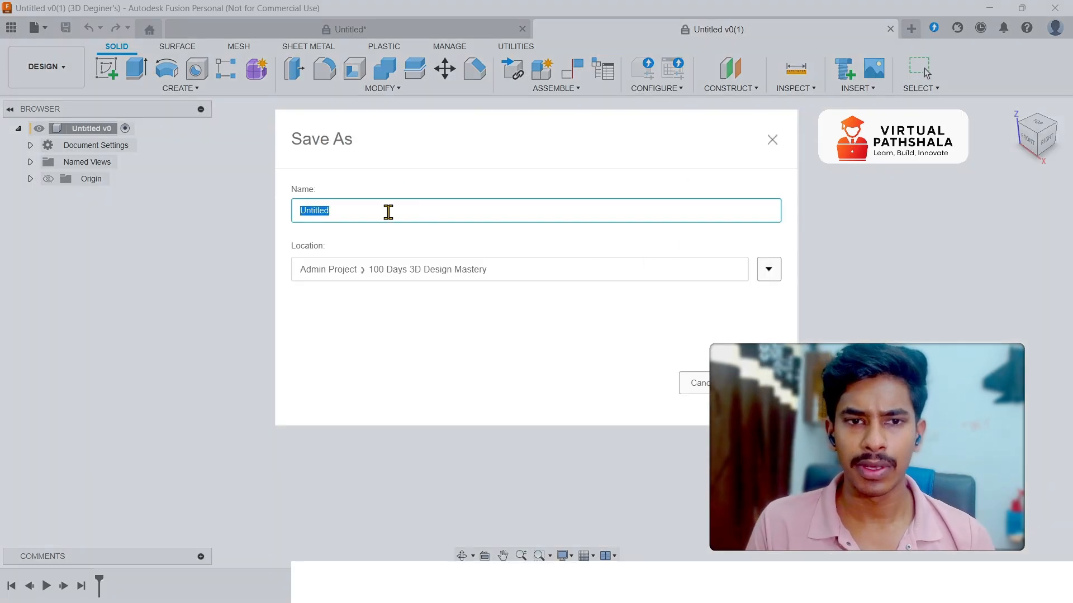
text(day)
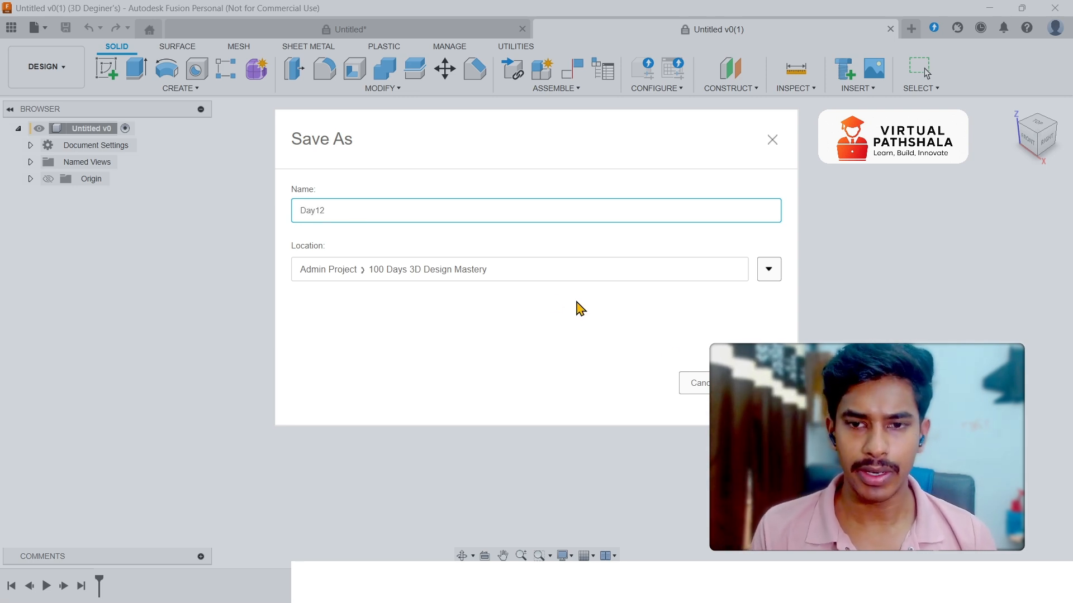
key(Return)
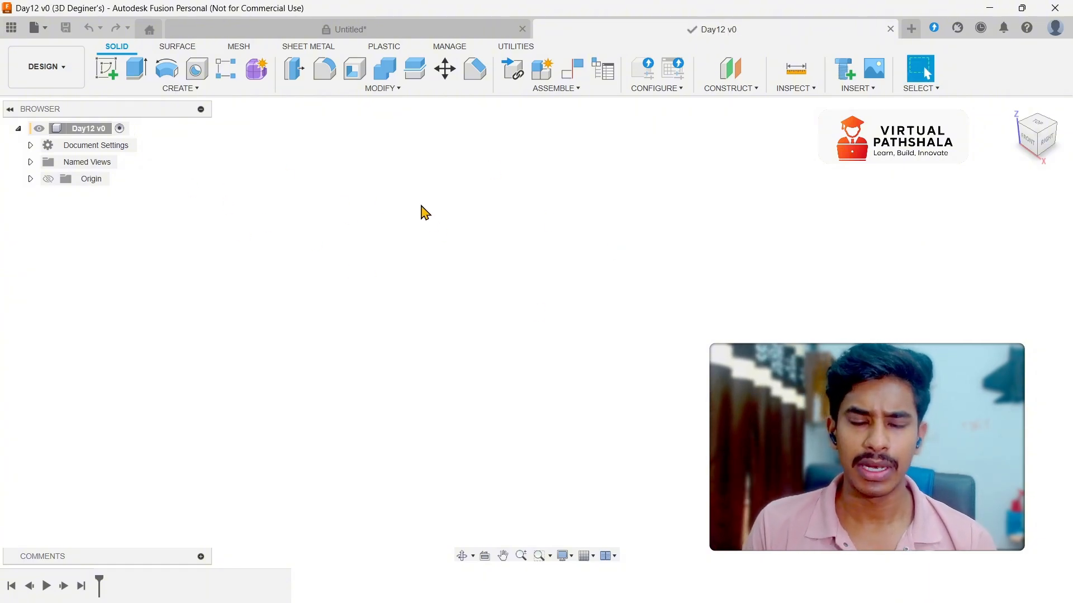
Step: Add a new internal component named Lego Block under the root of the design and activate it
right_click(103, 132)
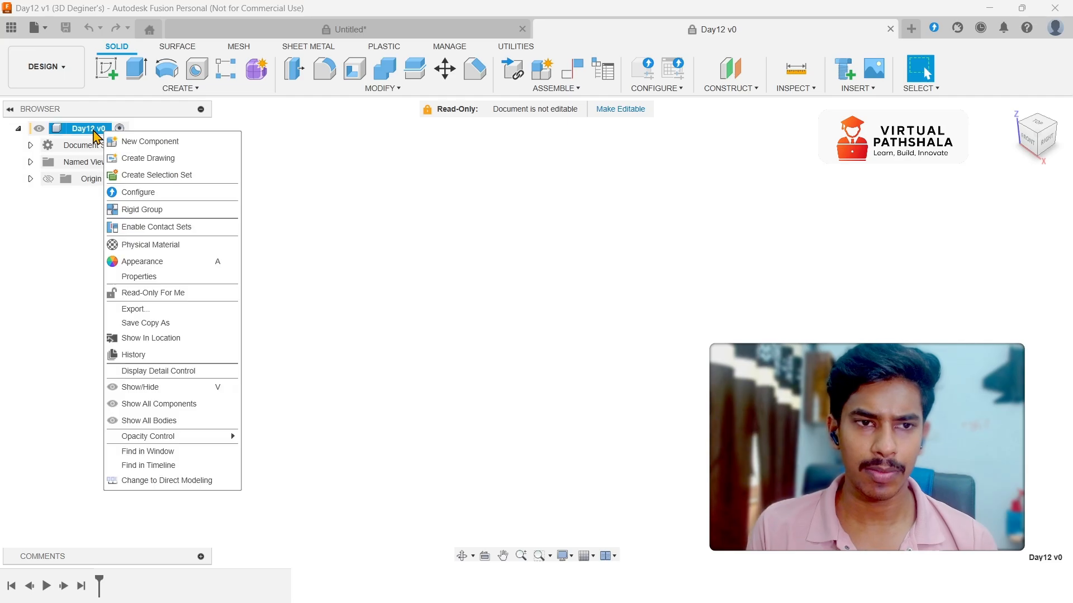
click(135, 144)
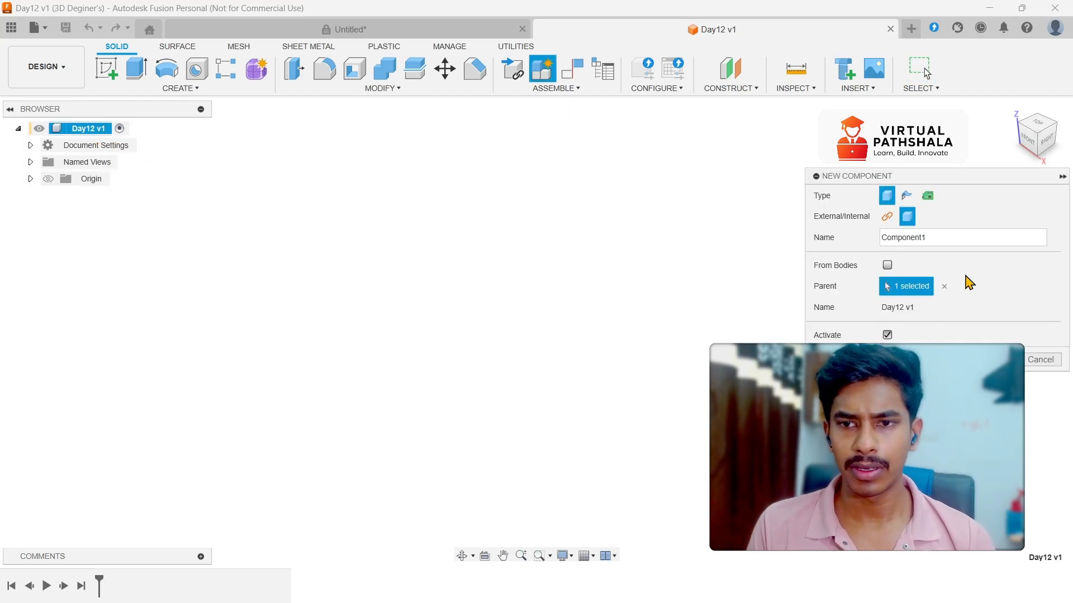
double_click(953, 239)
text(Lego Block)
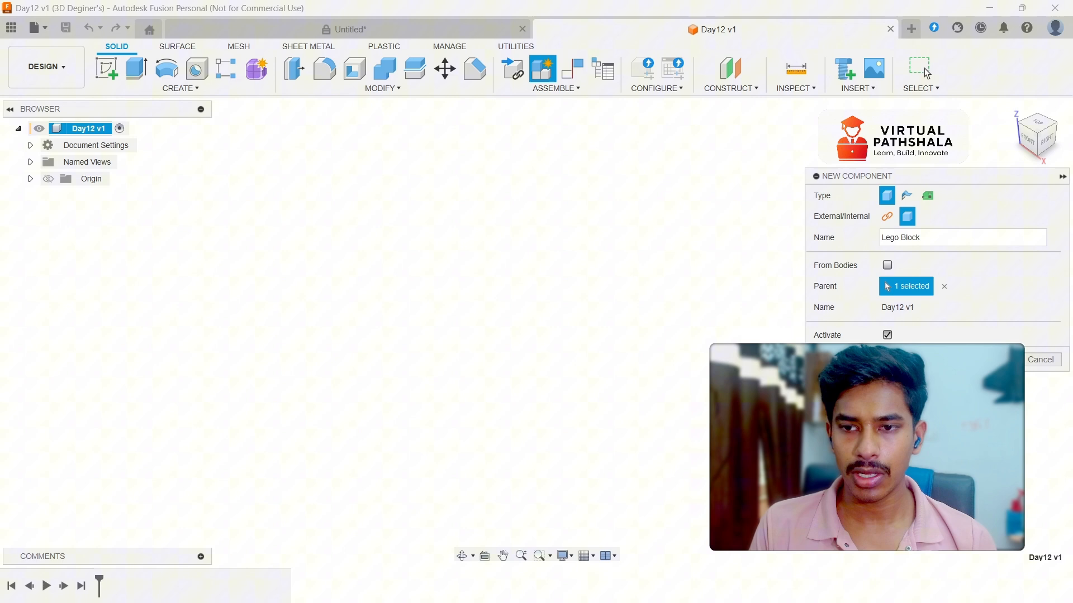
key(Return)
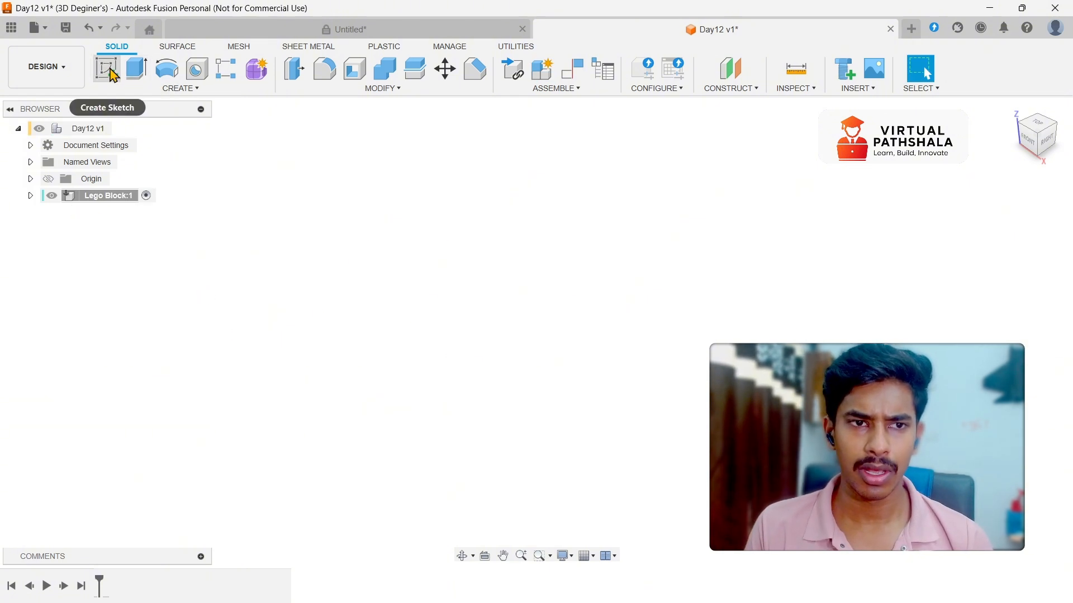
Step: Start a sketch on the horizontal origin plane and draw a center rectangle at the origin, 60 mm long and 15*2 (30) mm wide
click(111, 73)
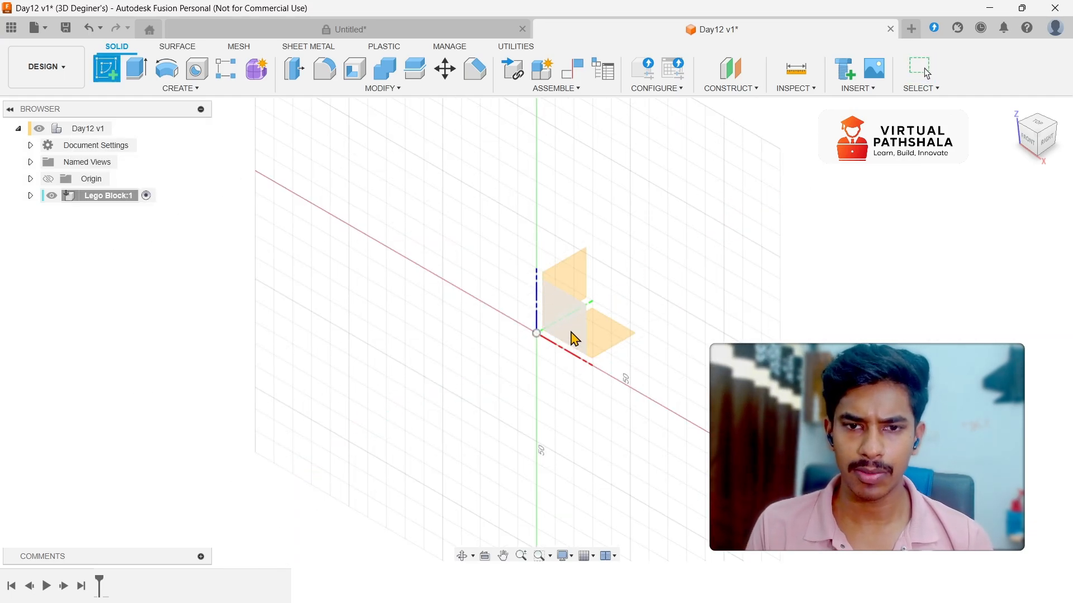
click(613, 338)
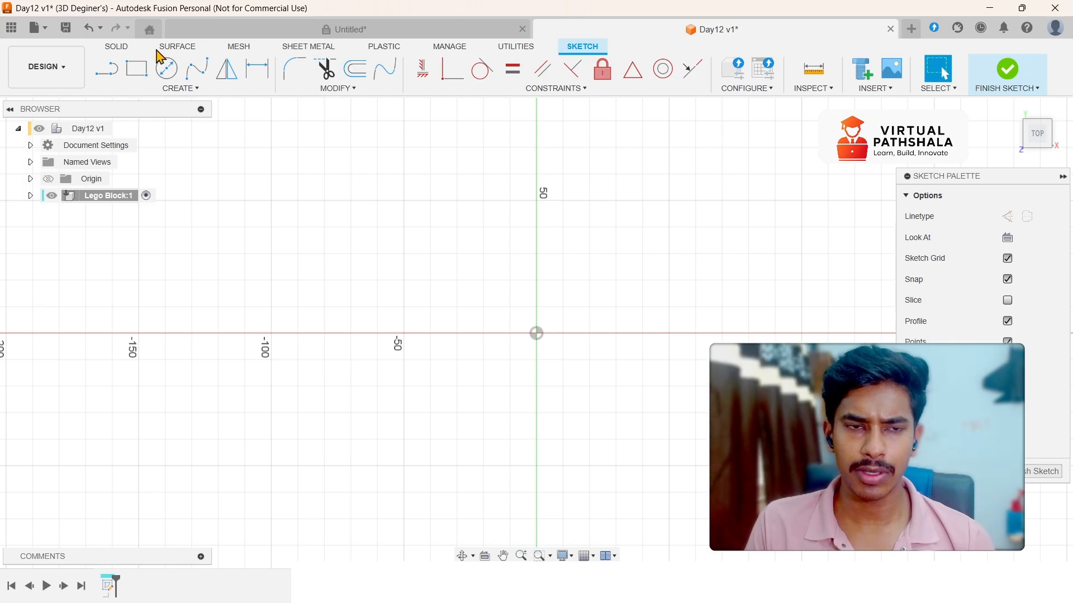
click(144, 69)
scroll(174, 152, up, 1)
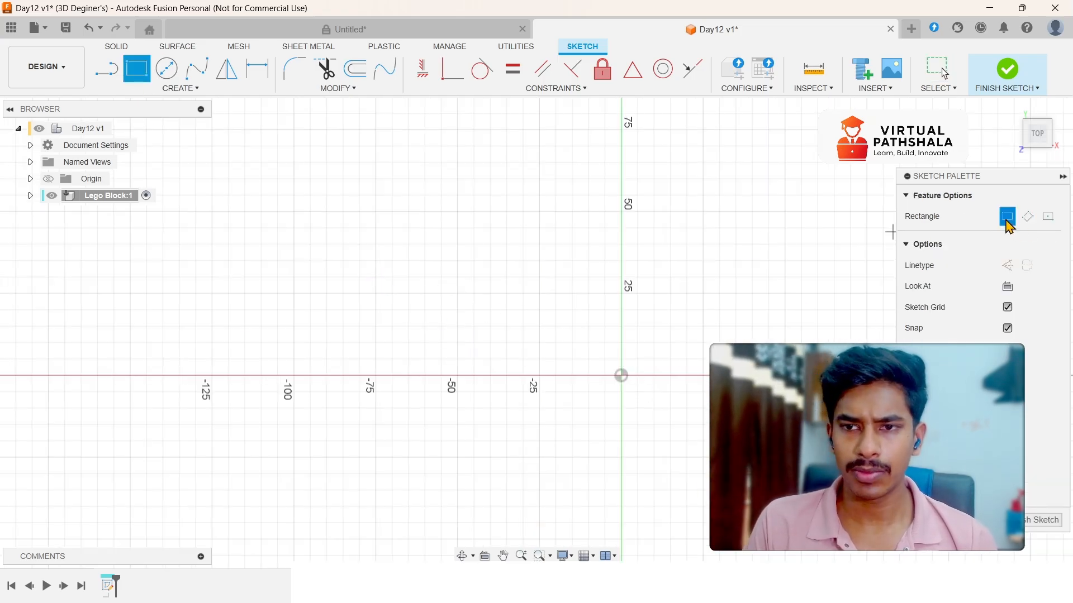
drag(978, 178, 857, 170)
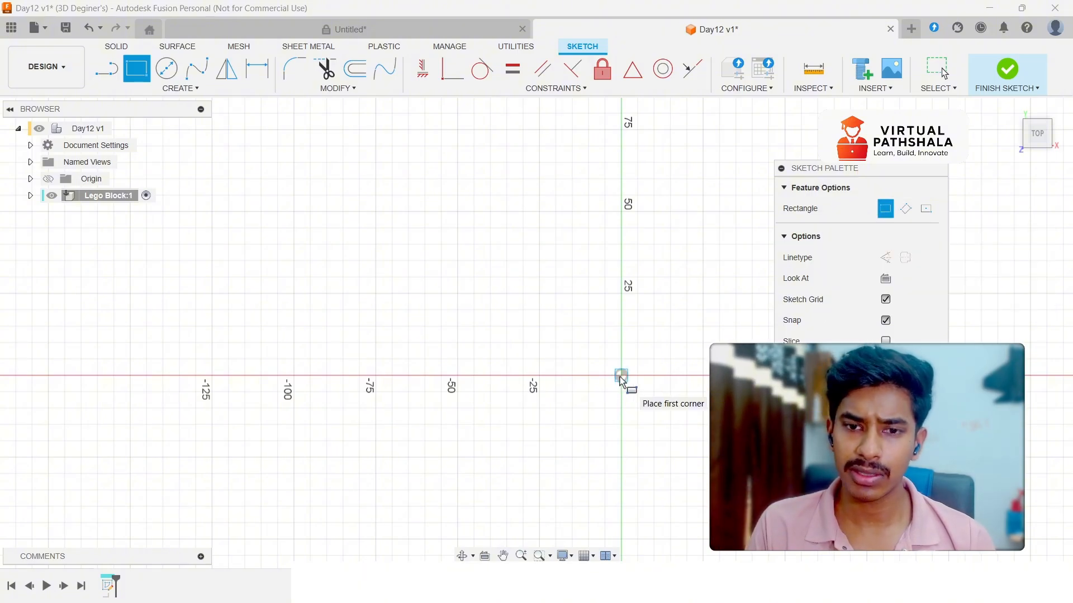
click(926, 210)
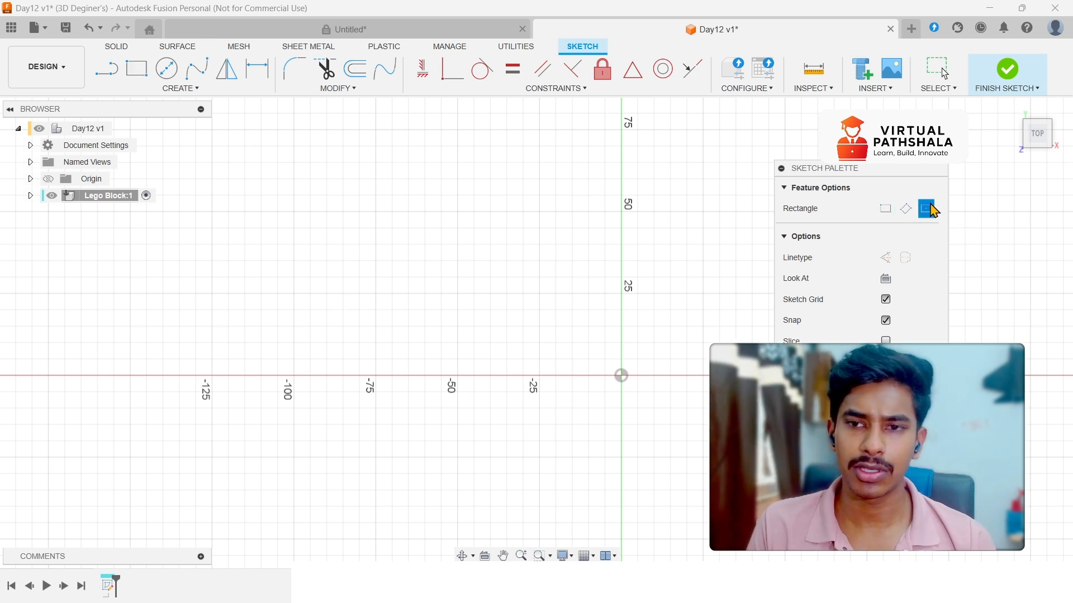
click(621, 375)
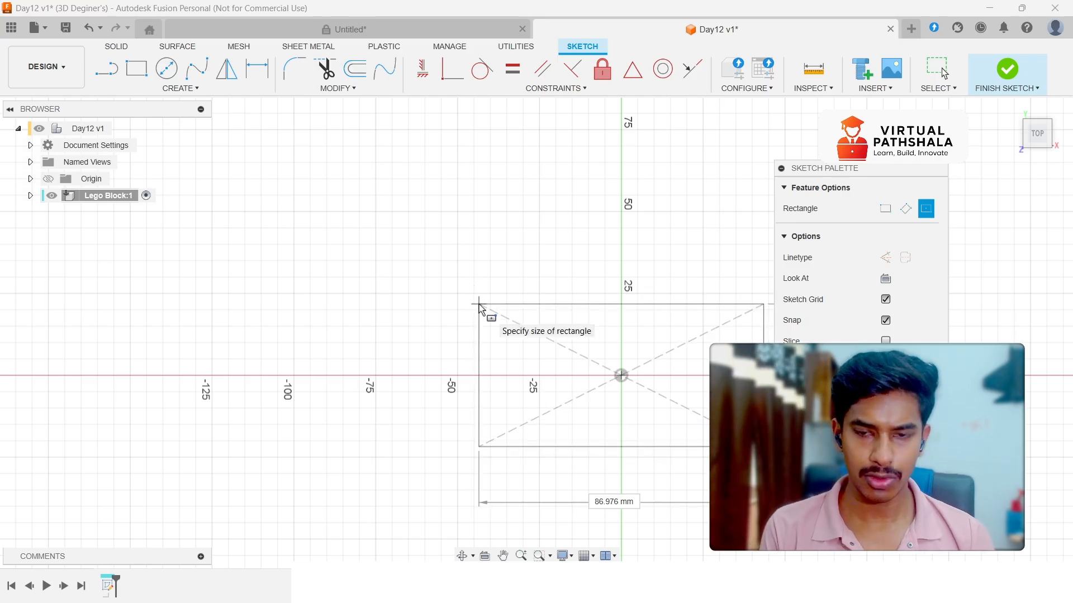
text(15)
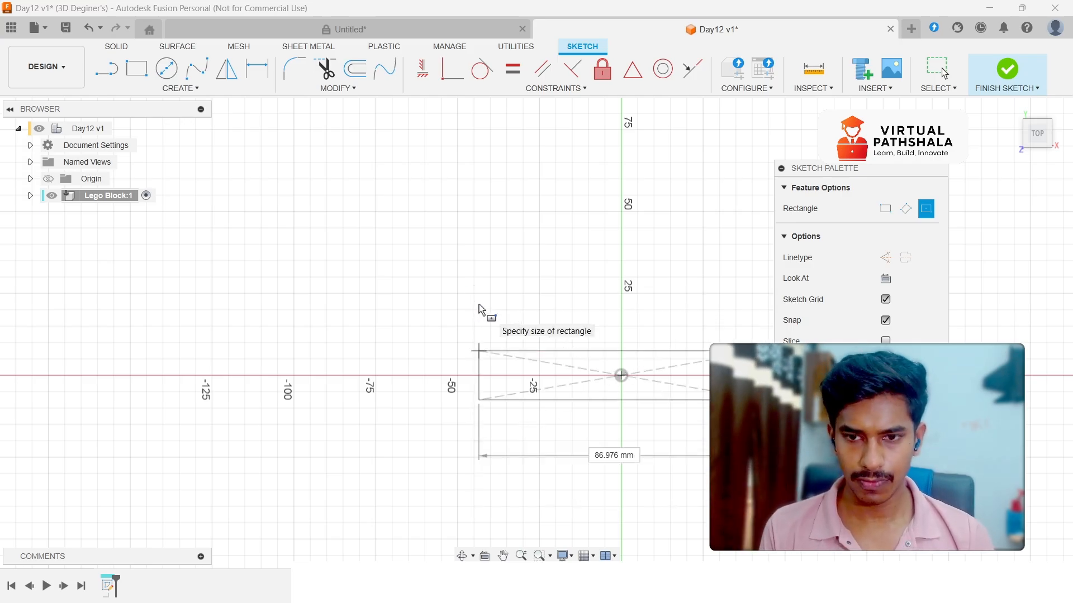
text(*2)
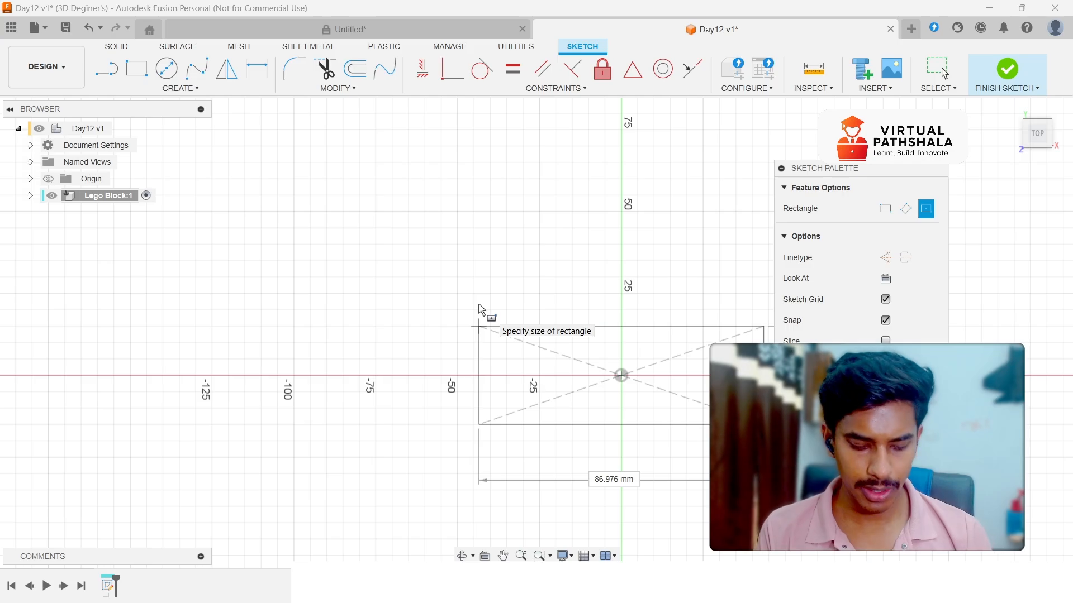
key(Tab)
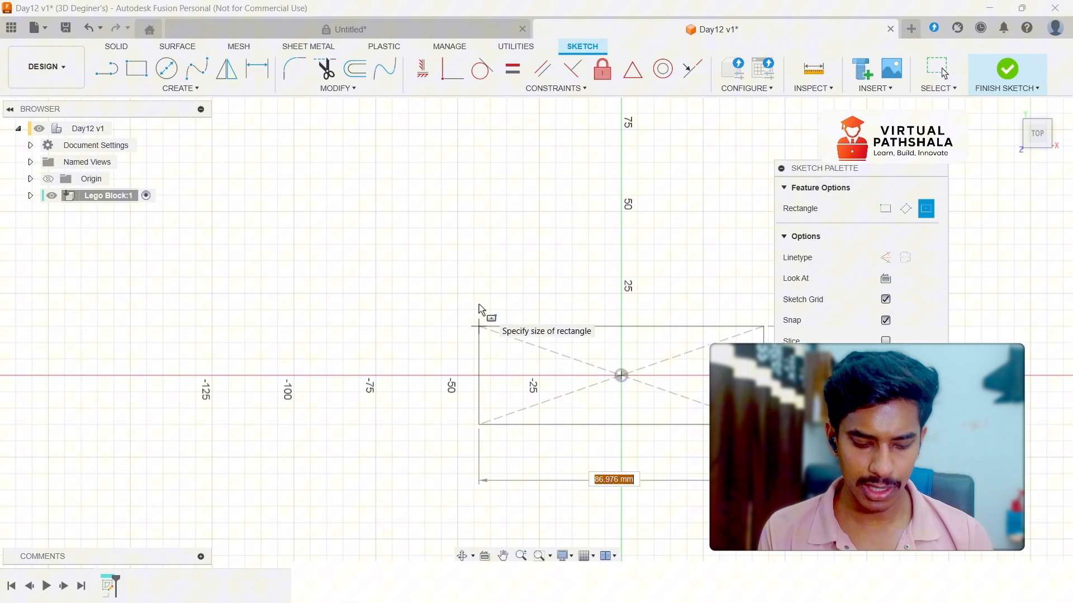
text(60)
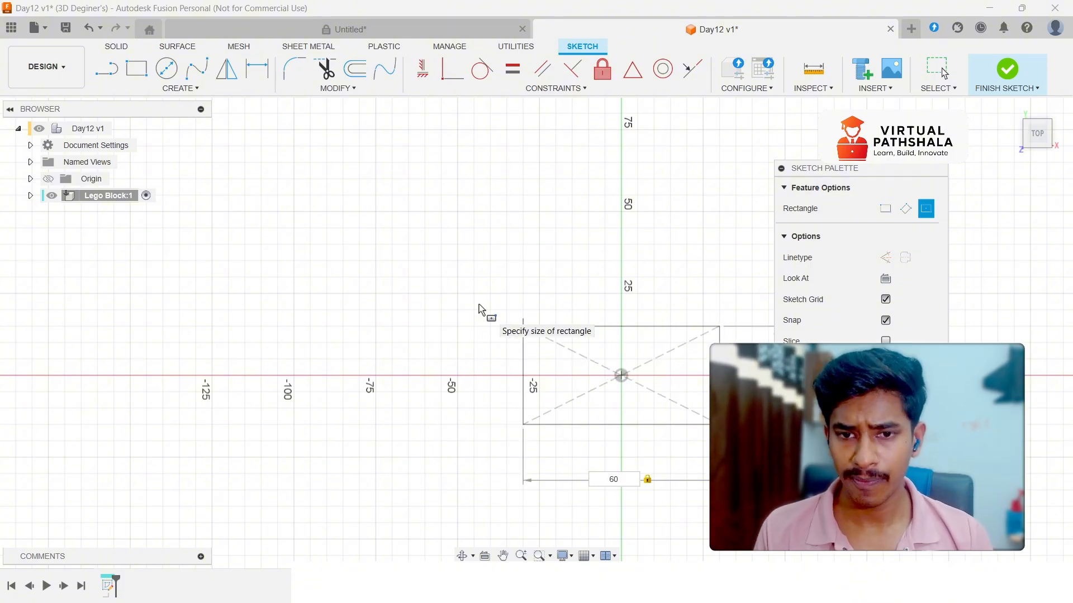
key(Return)
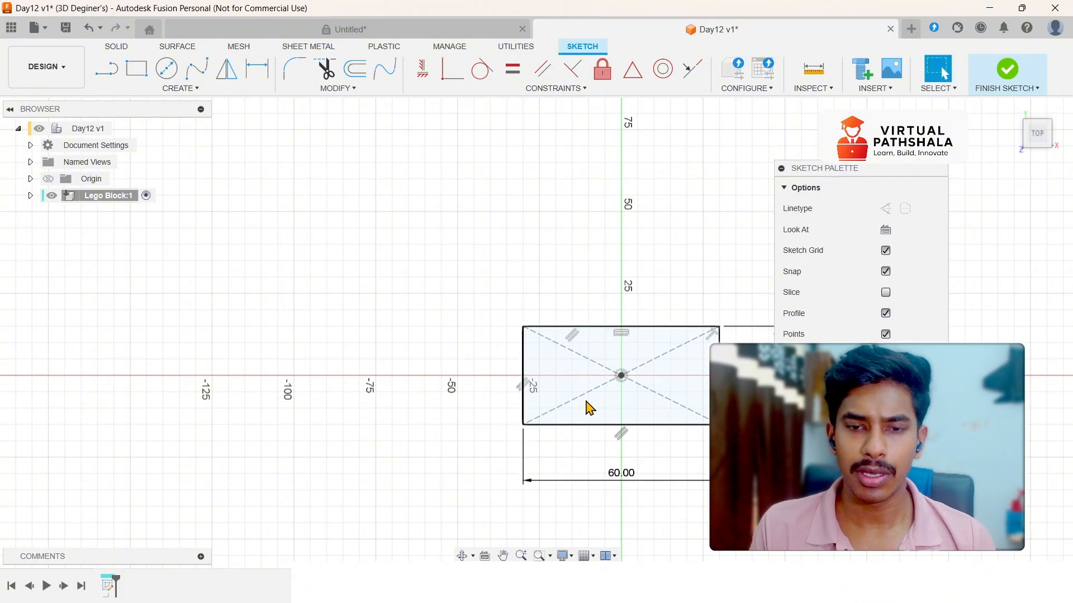
Step: Extrude the 60 by 30 mm base rectangle 20 mm upward to one side as a new body
middle_drag(632, 283, 532, 242)
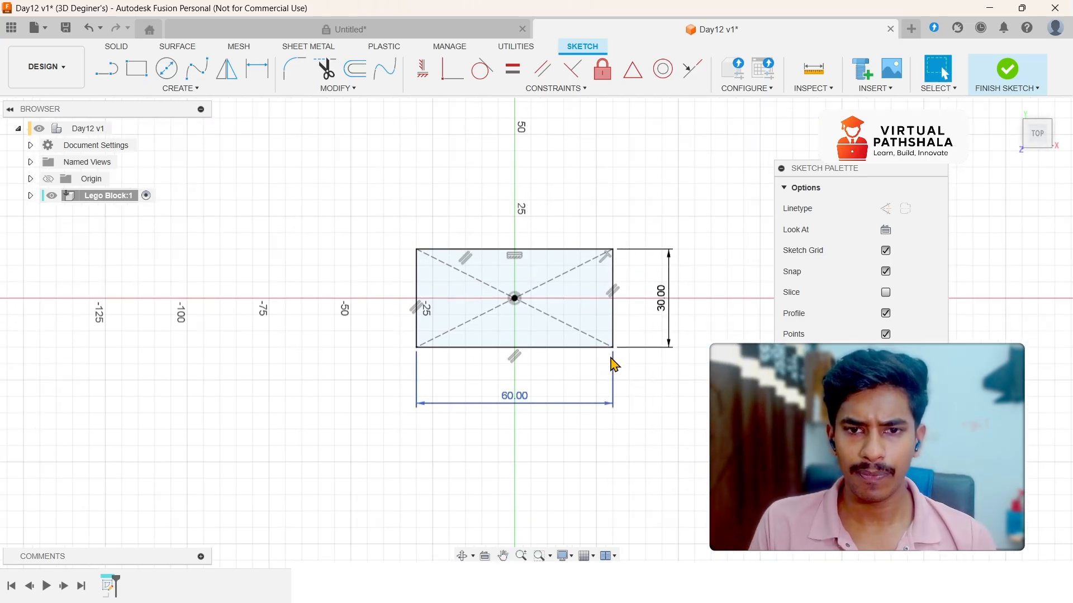
scroll(462, 256, up, 2)
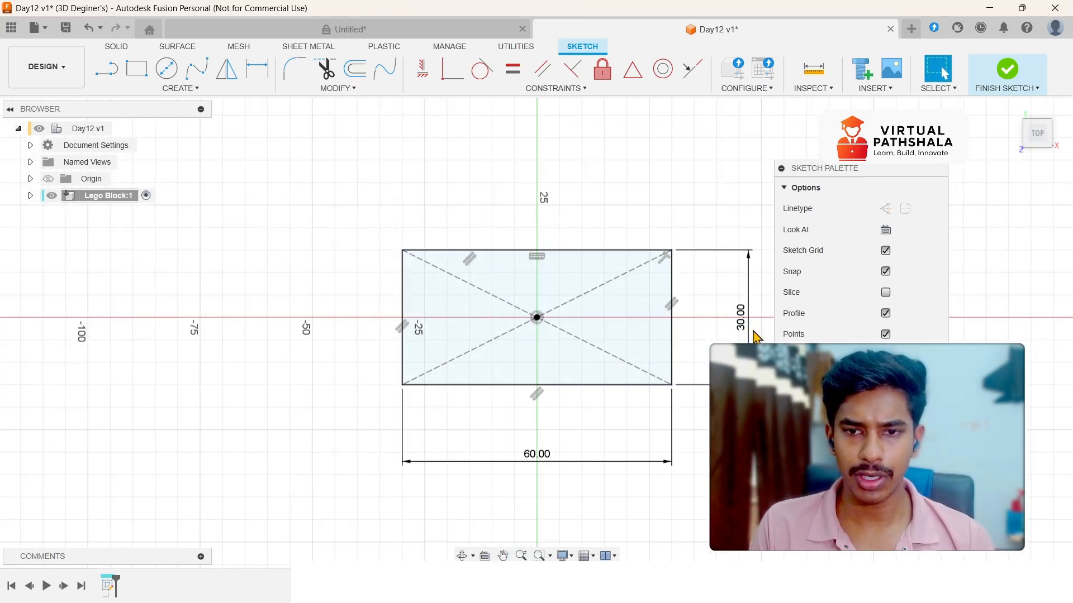
scroll(581, 397, up, 1)
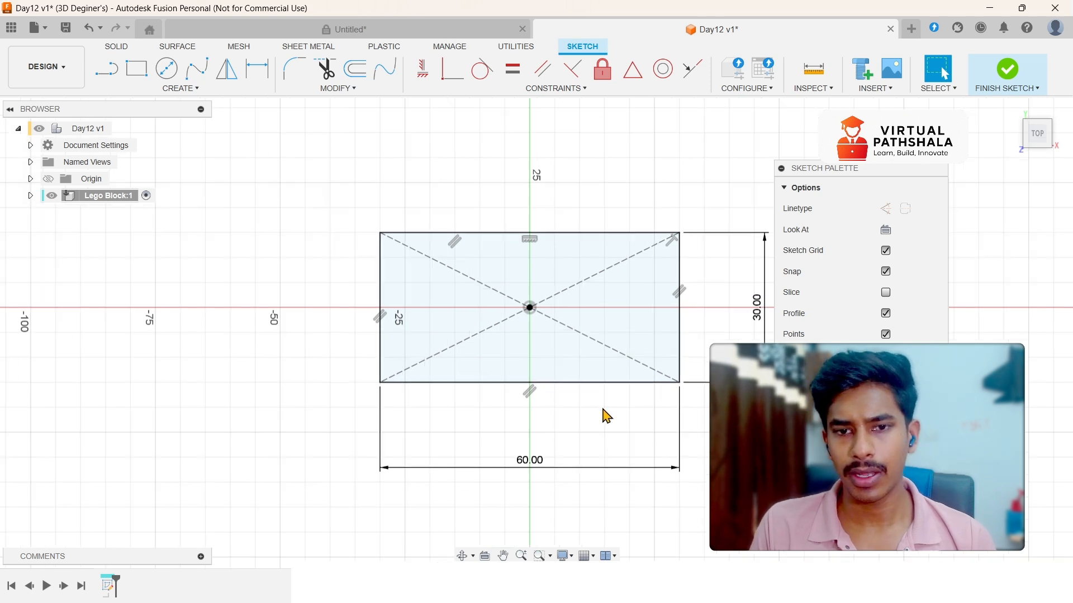
click(679, 329)
key(e)
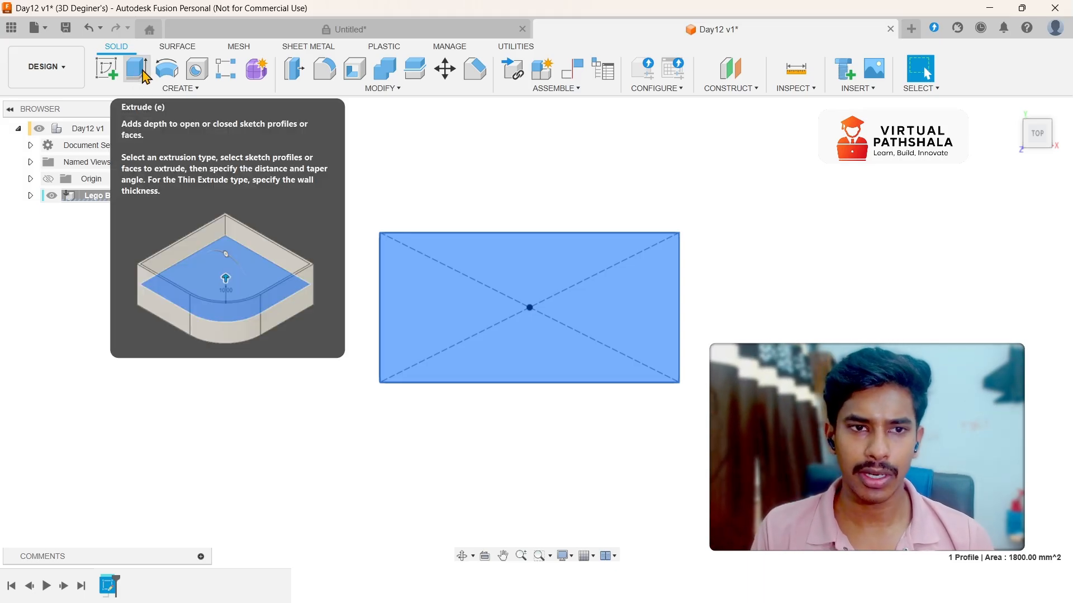
click(137, 70)
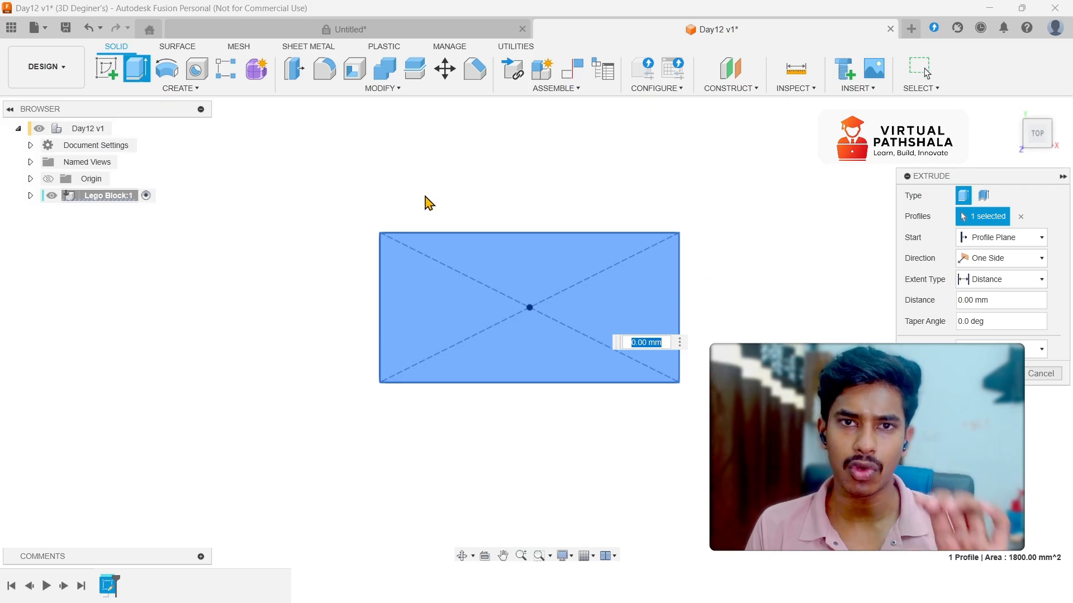
text(1)
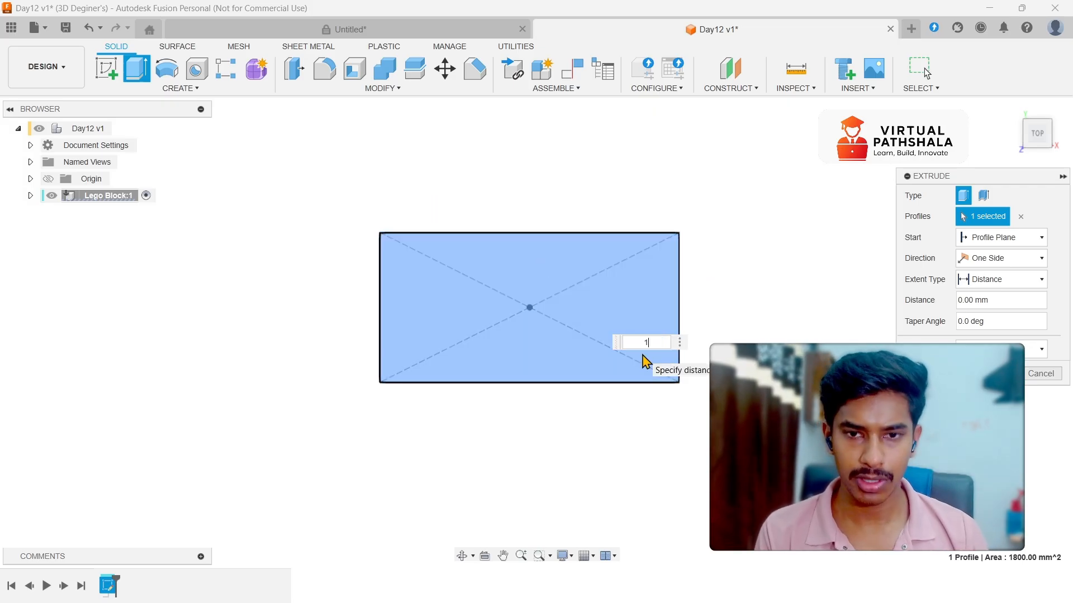
text(0)
key(Return)
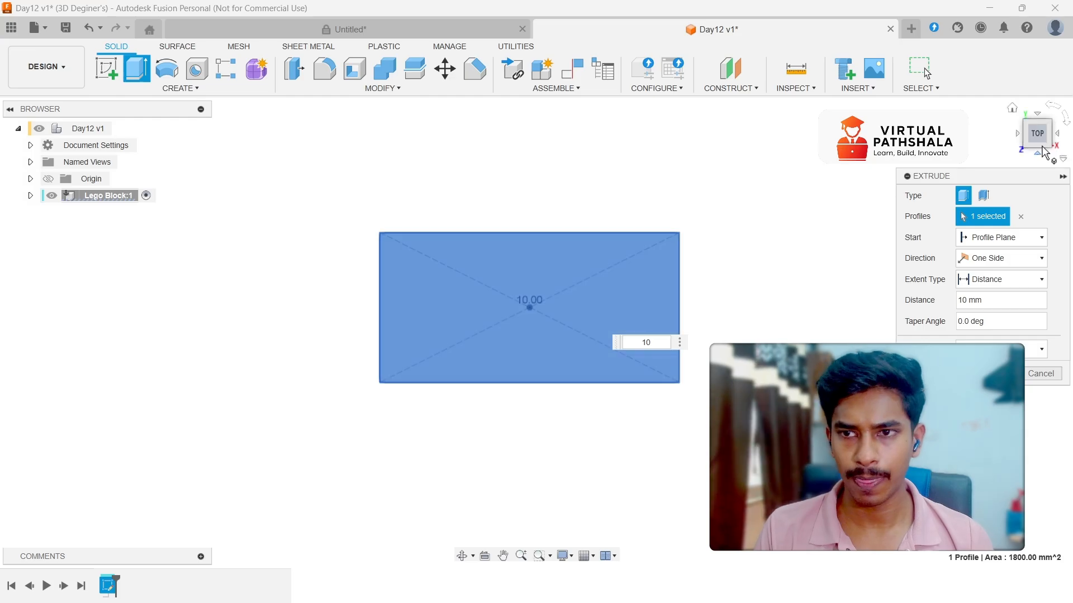
mouse_move(675, 366)
shift+middle_down()
mouse_move(676, 346)
mouse_move(651, 345)
shift+middle_up()
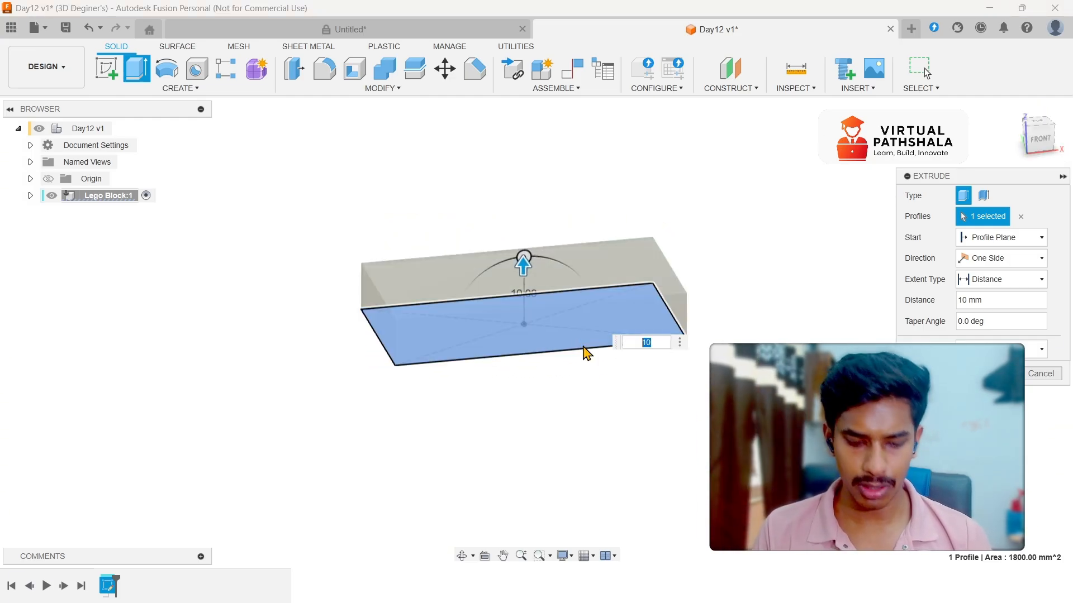
text(0)
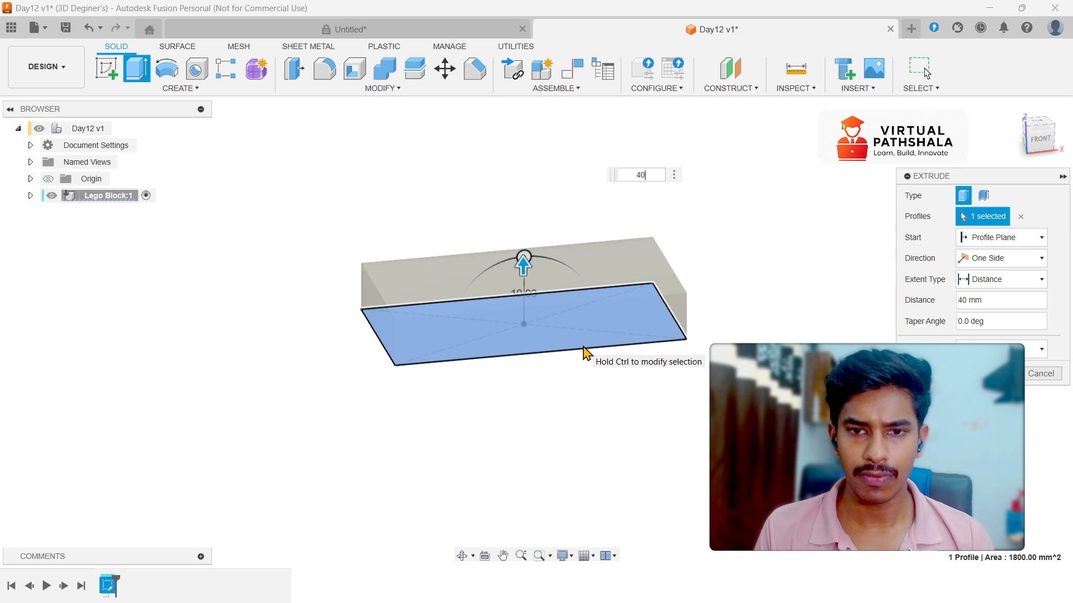
key(BackSpace)
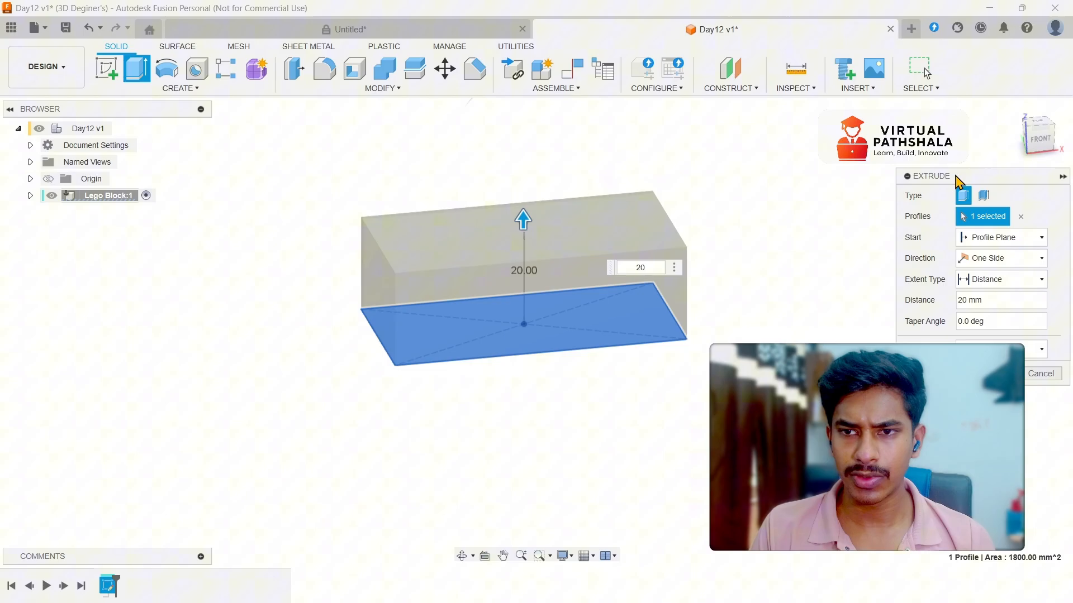
drag(957, 177, 881, 163)
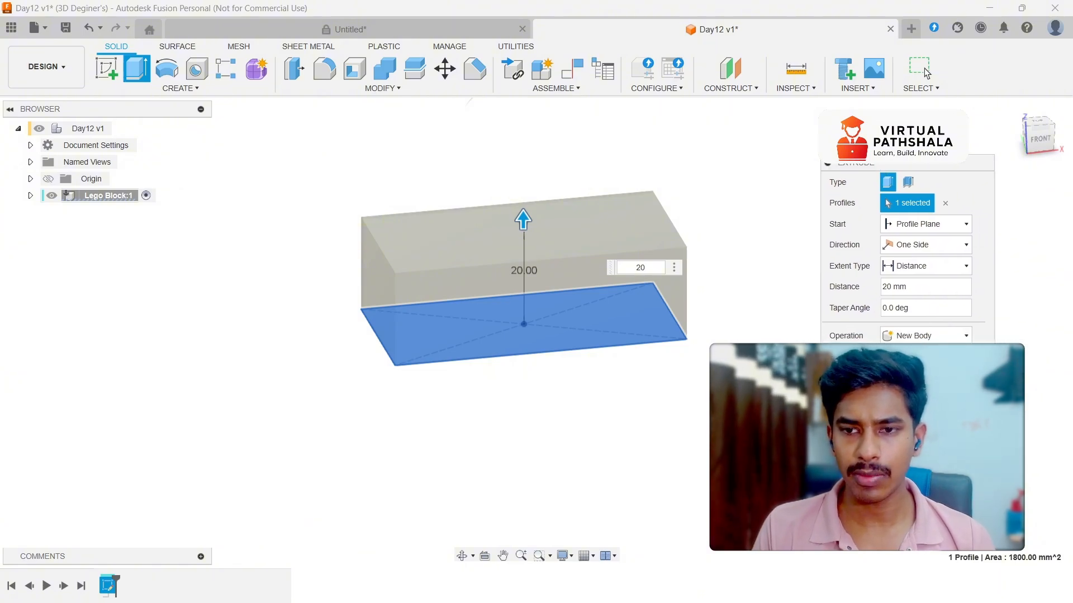
key(Return)
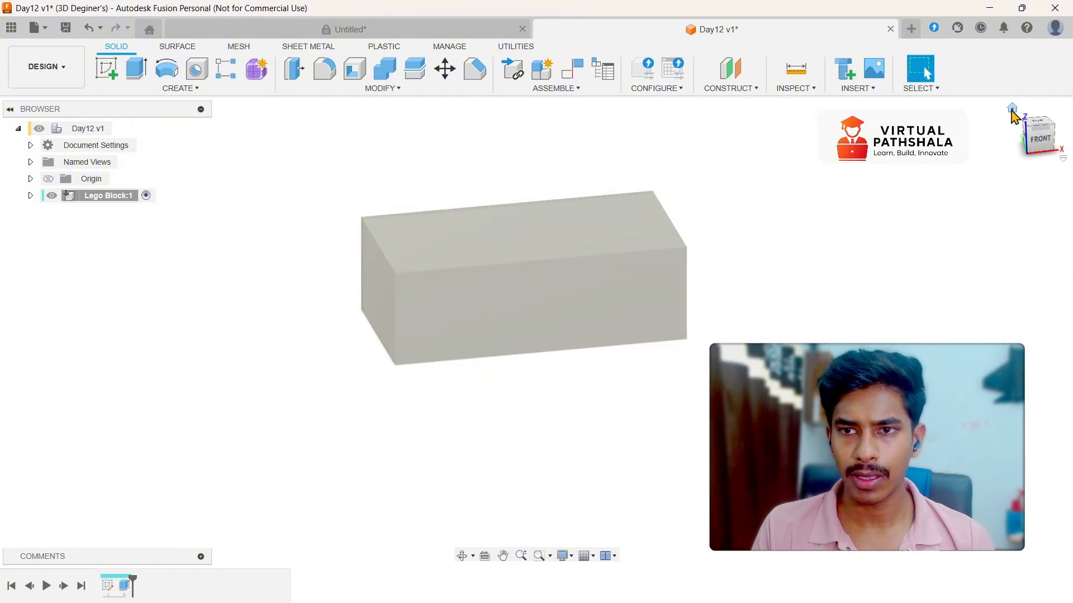
click(1012, 109)
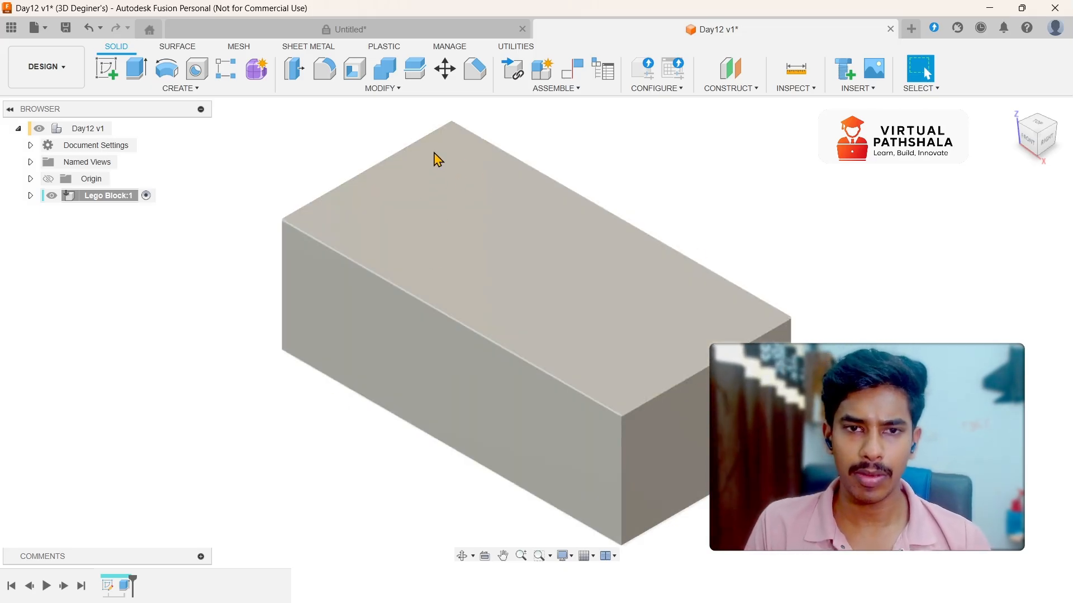
Step: Check the finished brick in the Untitled design, and switch the Day12 block to a visual style that shows its edges
click(406, 34)
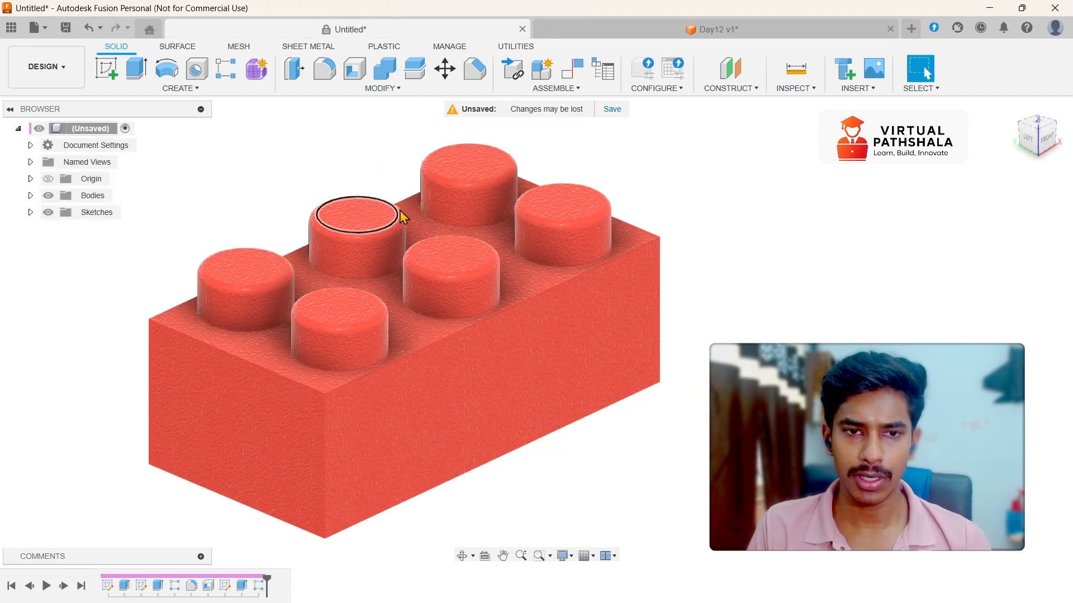
click(618, 30)
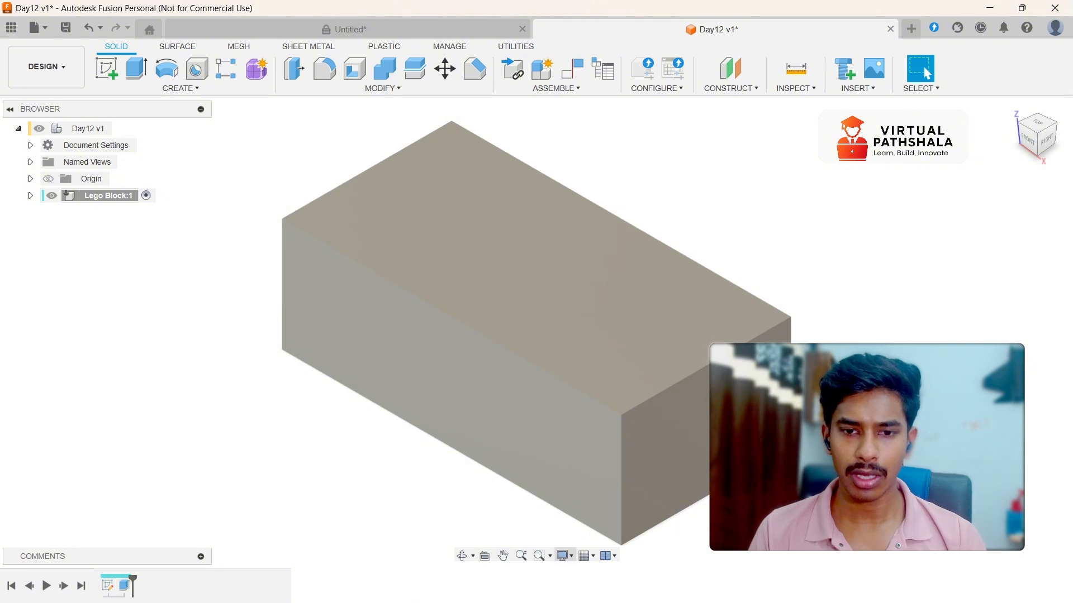
click(564, 555)
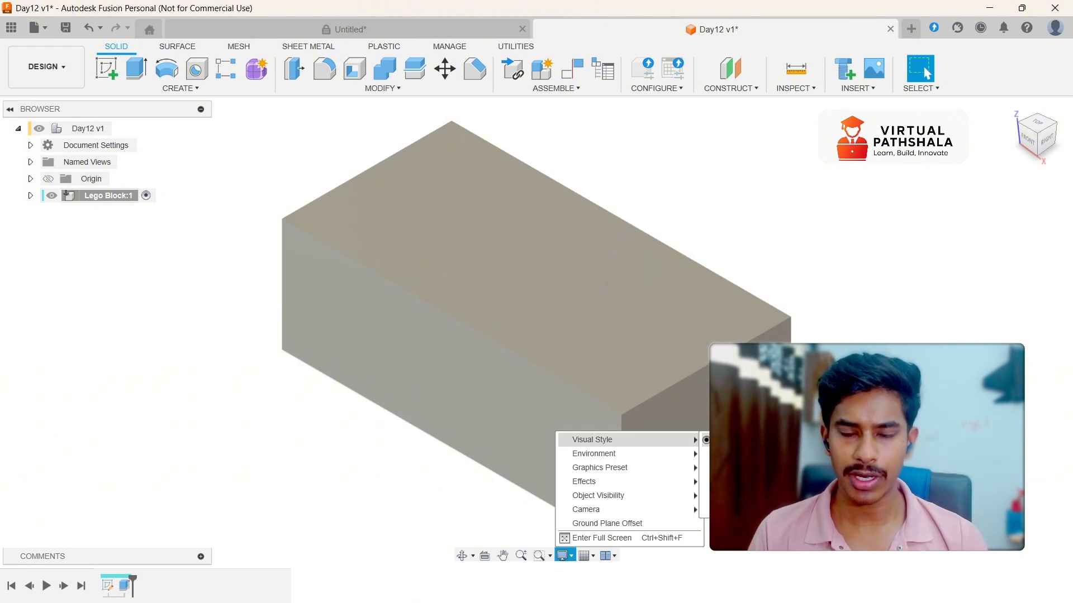
click(760, 468)
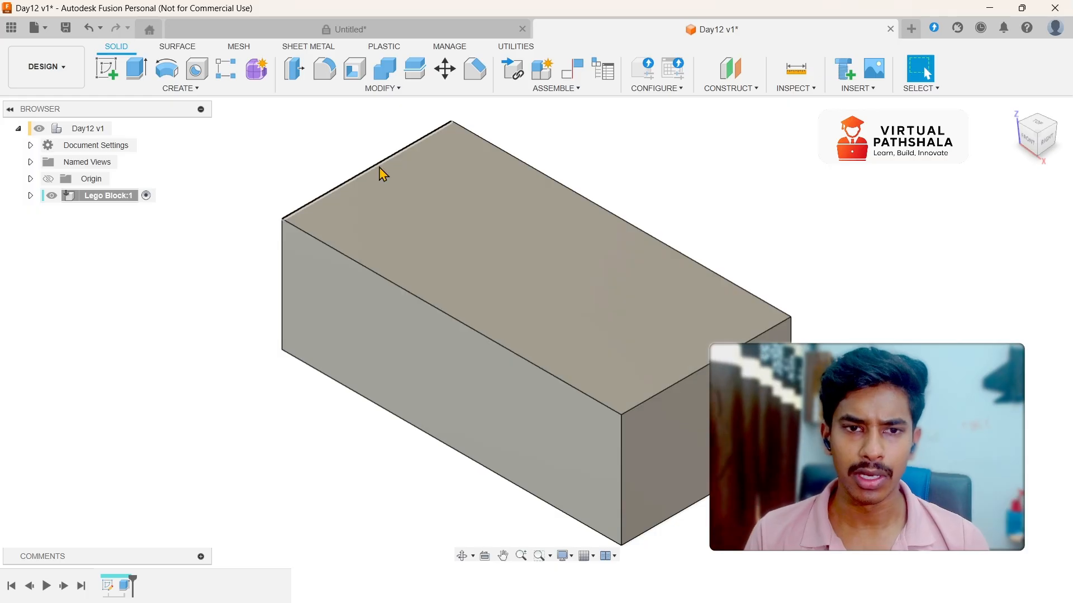
Step: Start a sketch on the block's top face and draw a 7 mm diameter circle near its upper-left corner
click(443, 220)
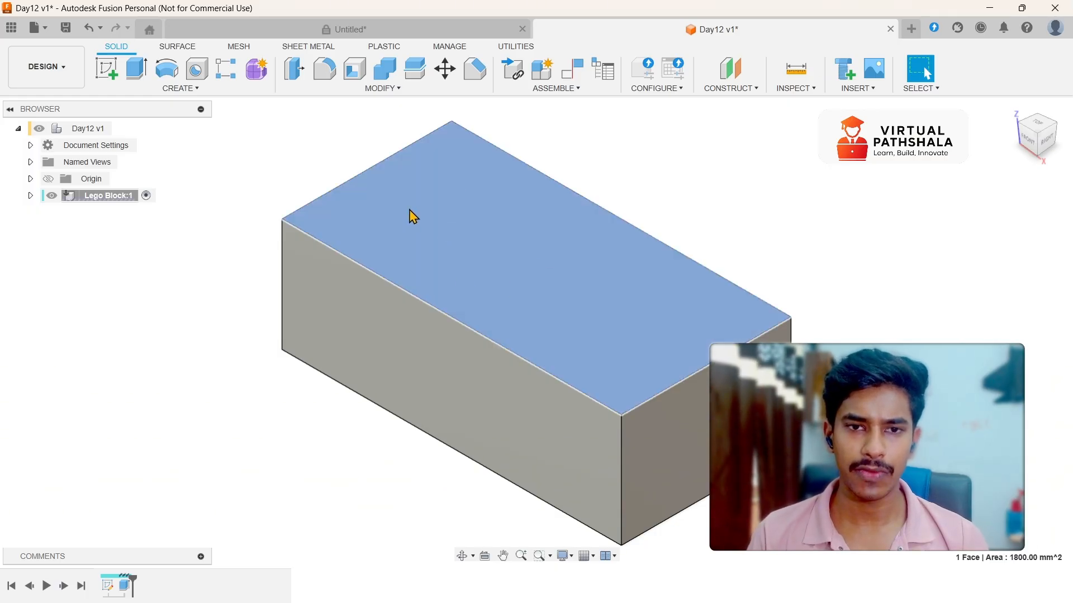
click(103, 73)
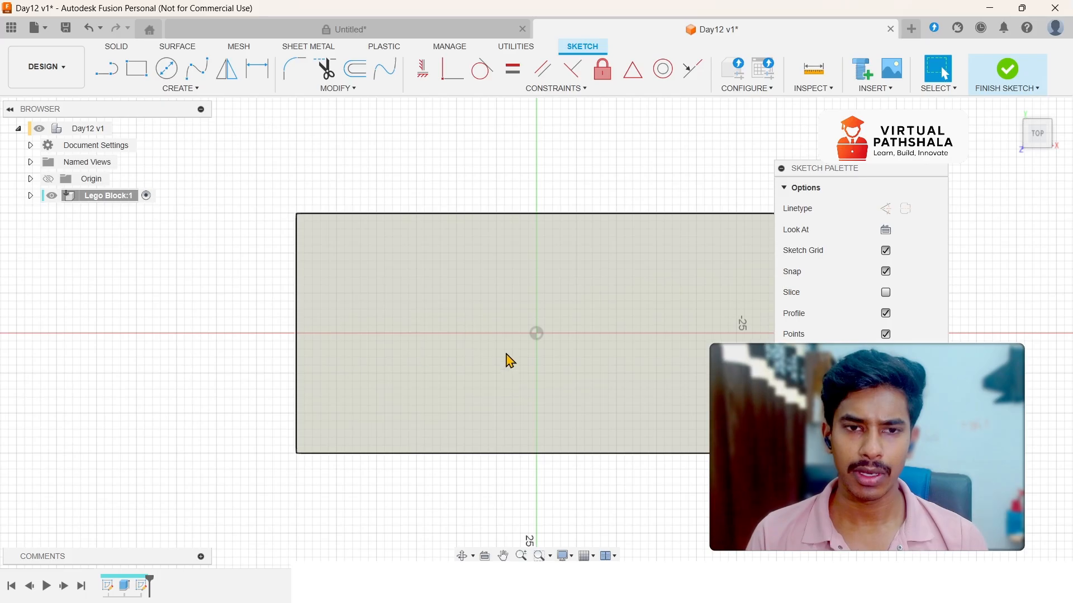
click(167, 69)
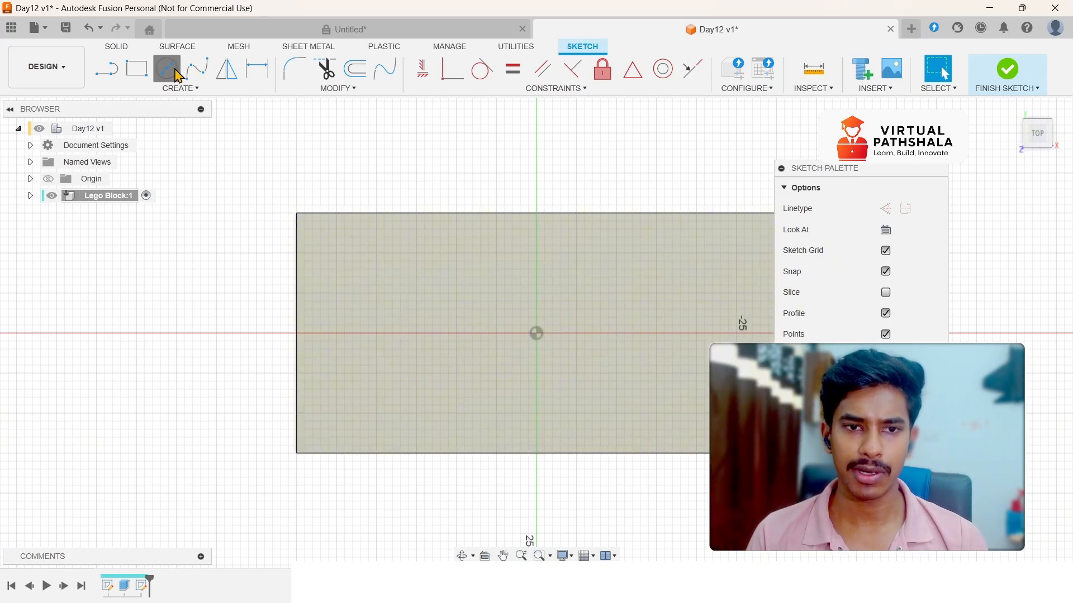
click(361, 261)
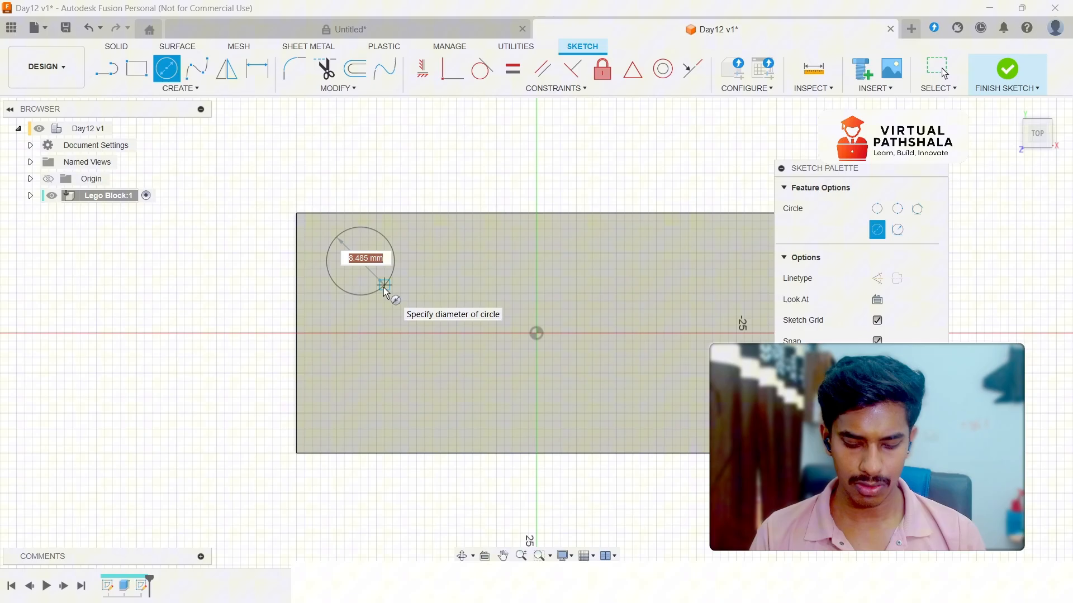
text(6)
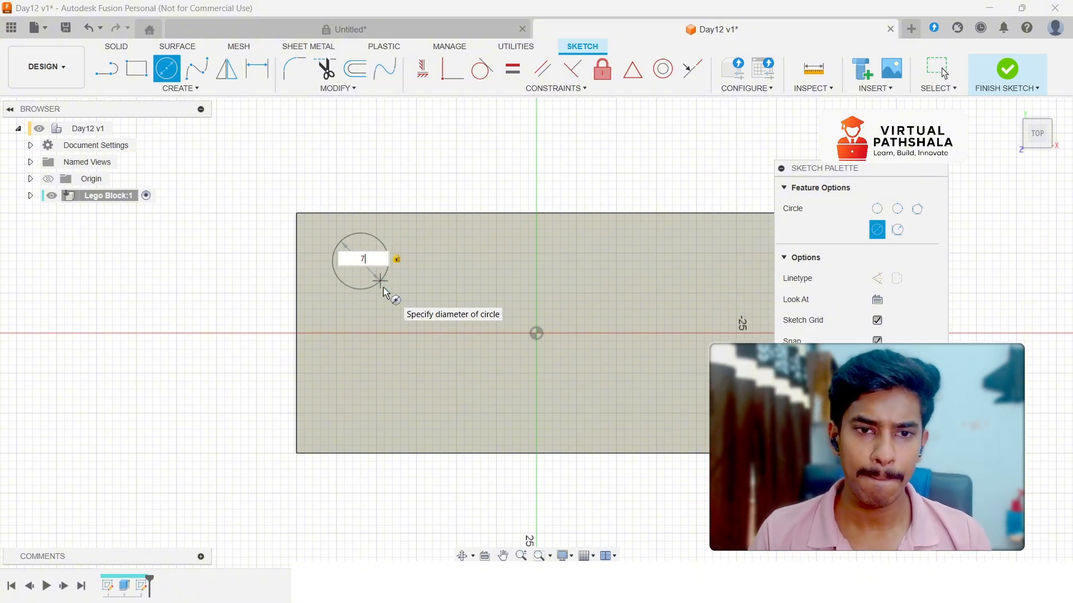
key(Return)
key(Escape)
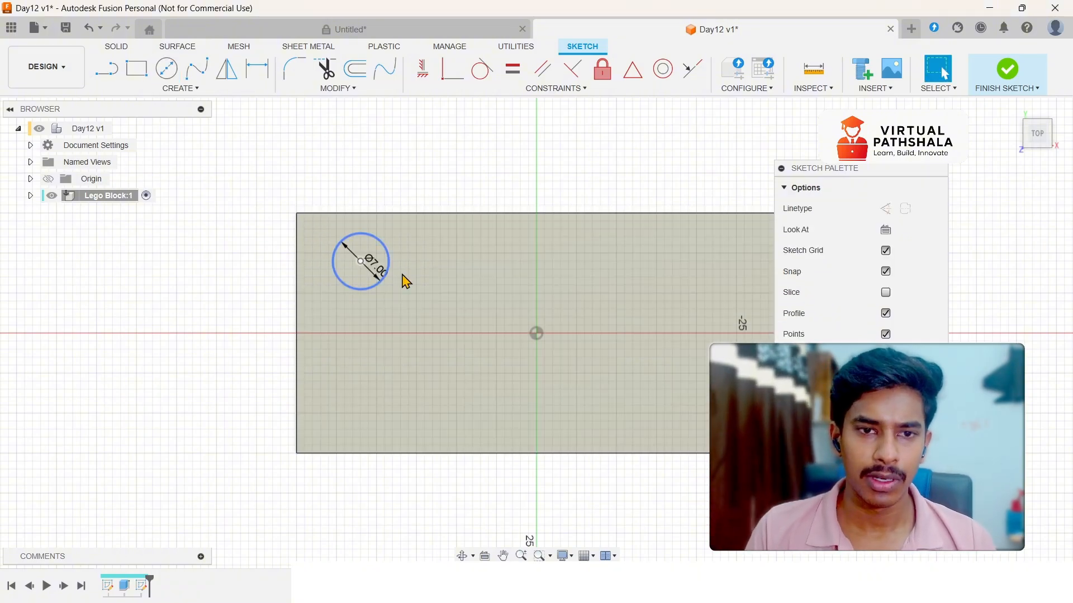
Step: Dimension the circle's center 5 mm from the nearest long edge of the block's top face
click(359, 233)
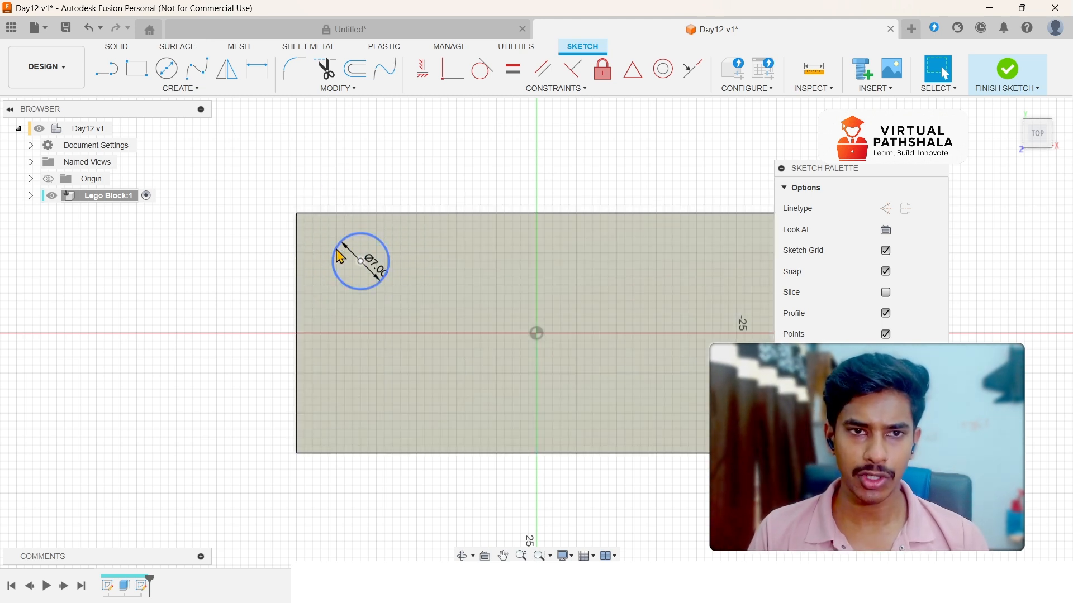
click(258, 74)
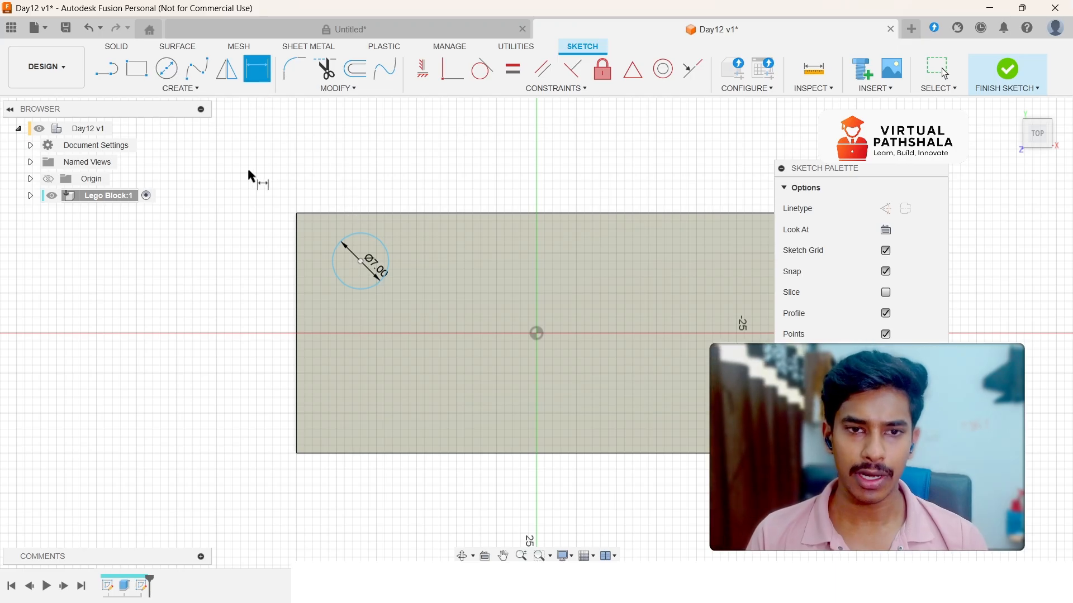
click(358, 237)
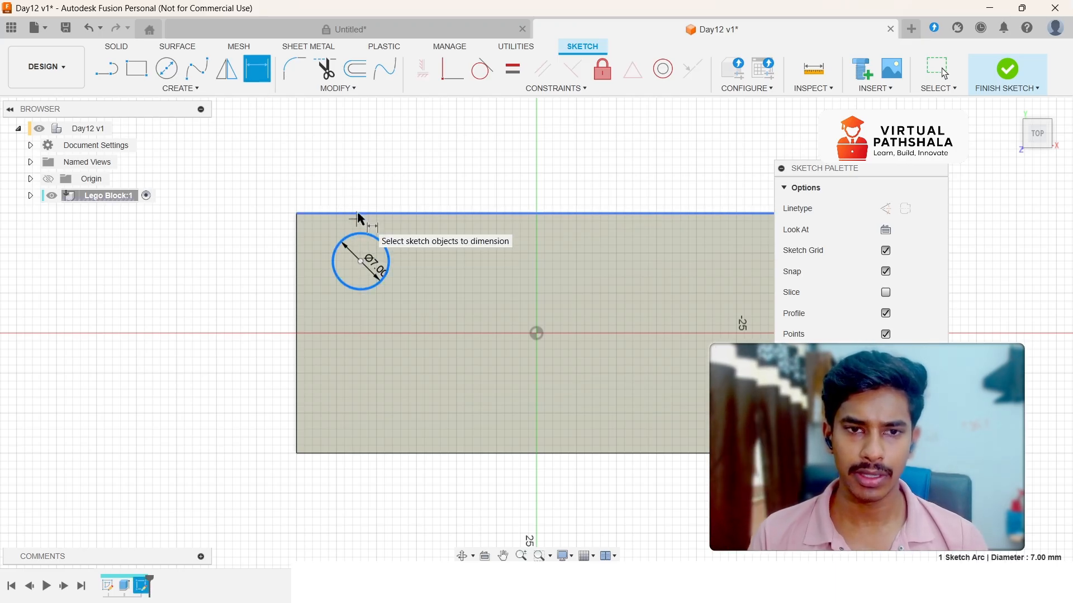
click(357, 214)
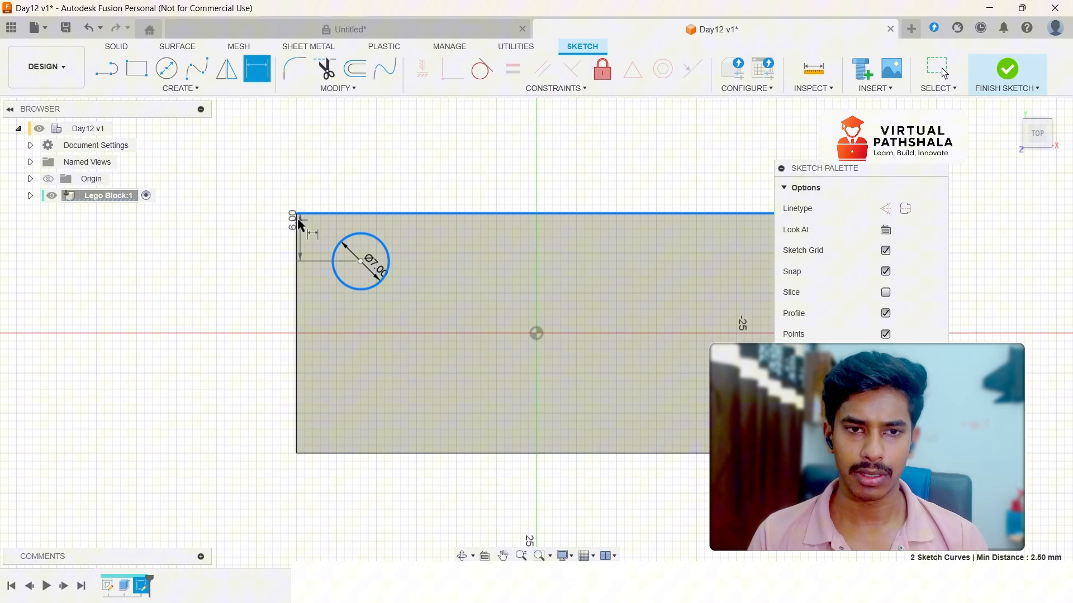
click(270, 229)
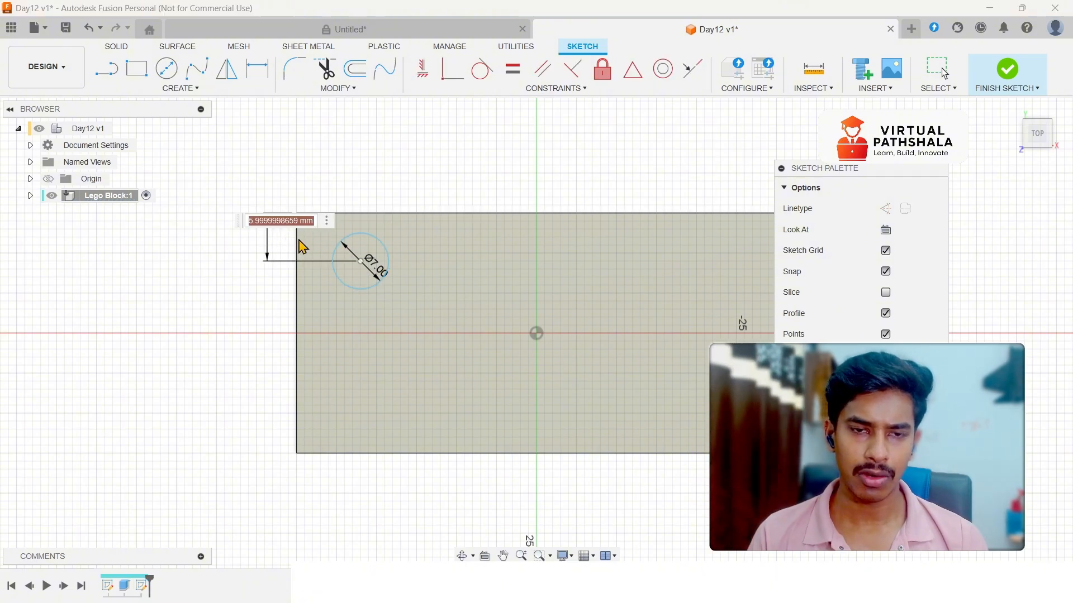
text(5)
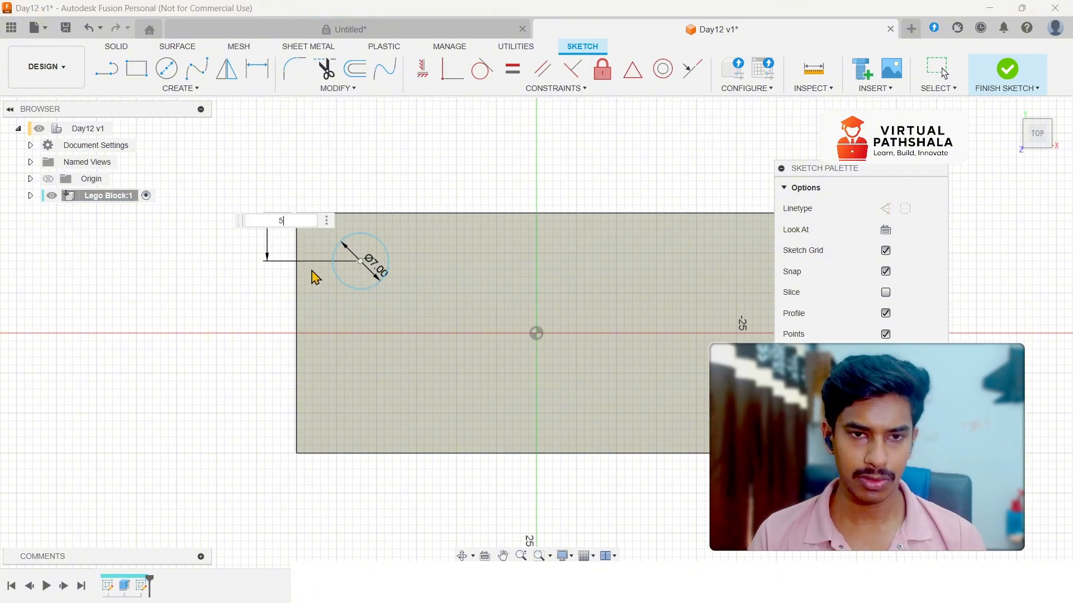
key(Return)
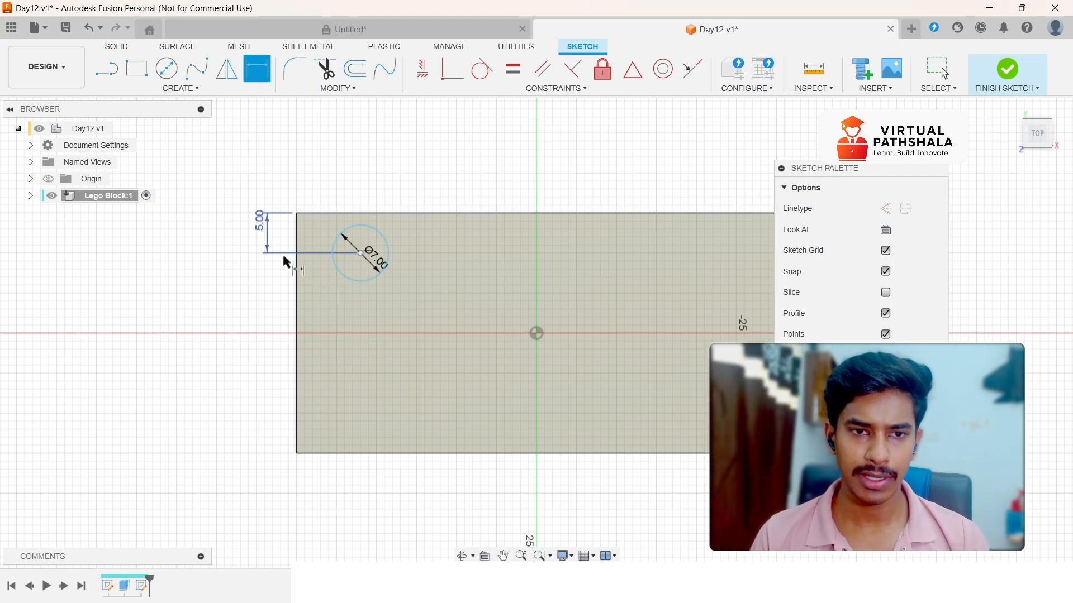
Step: Dimension the circle's center 6 mm from the nearest short edge of the block's top face
click(334, 248)
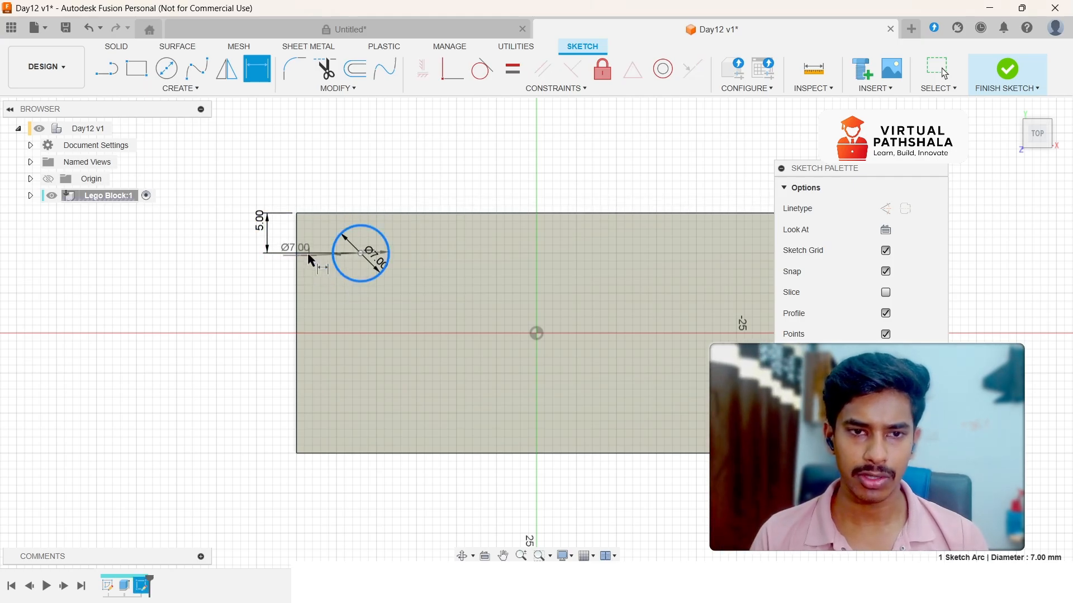
click(297, 234)
click(301, 186)
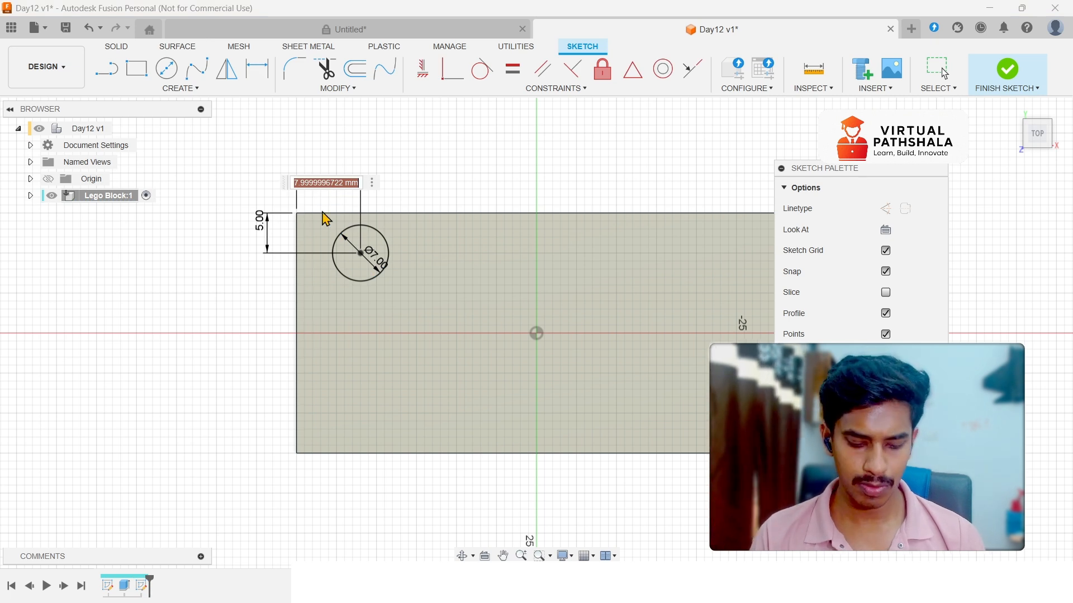
text(6)
key(Return)
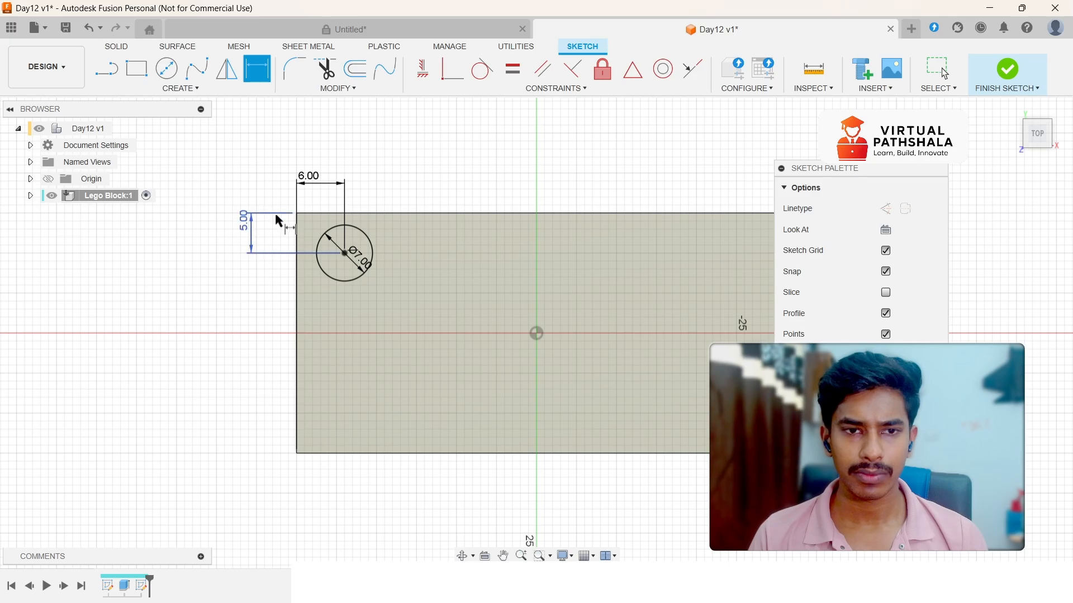
Step: Change both position dimensions of the circle's center to 7 mm from the long and short edges of the top face
double_click(245, 221)
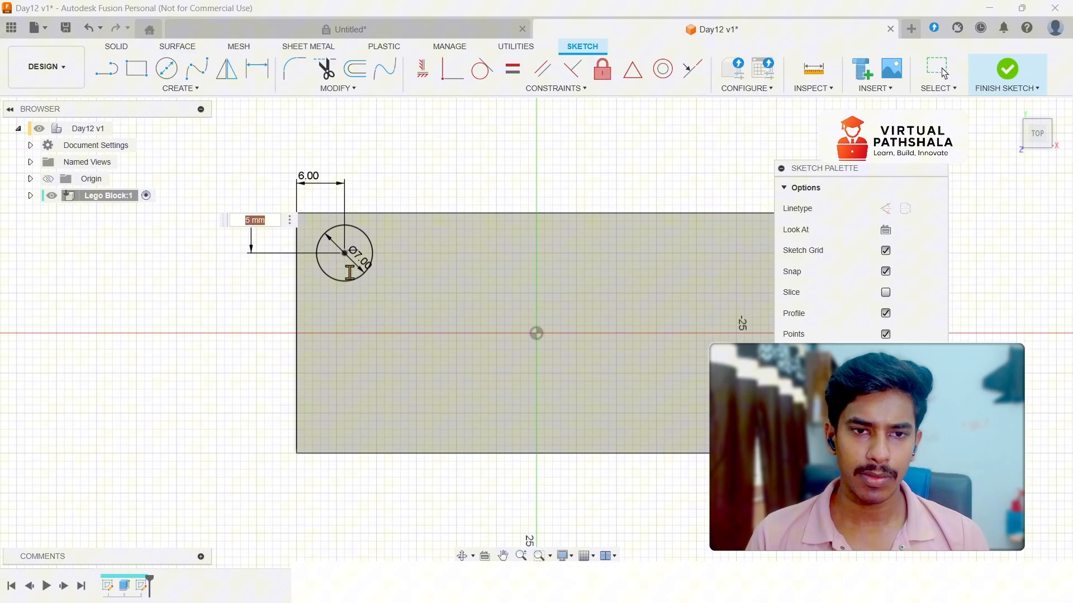
text(7)
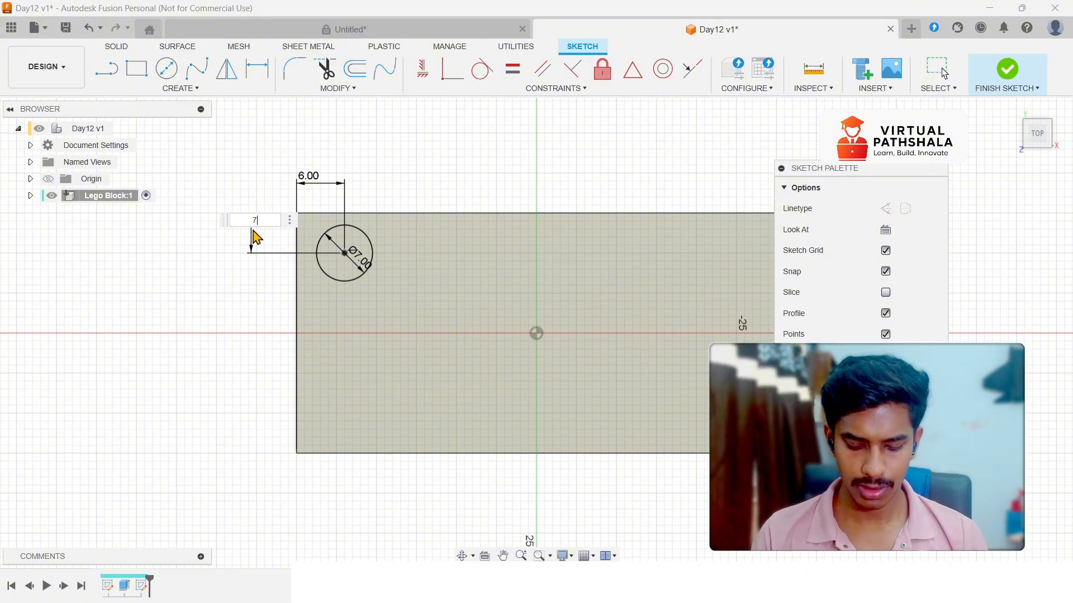
key(Return)
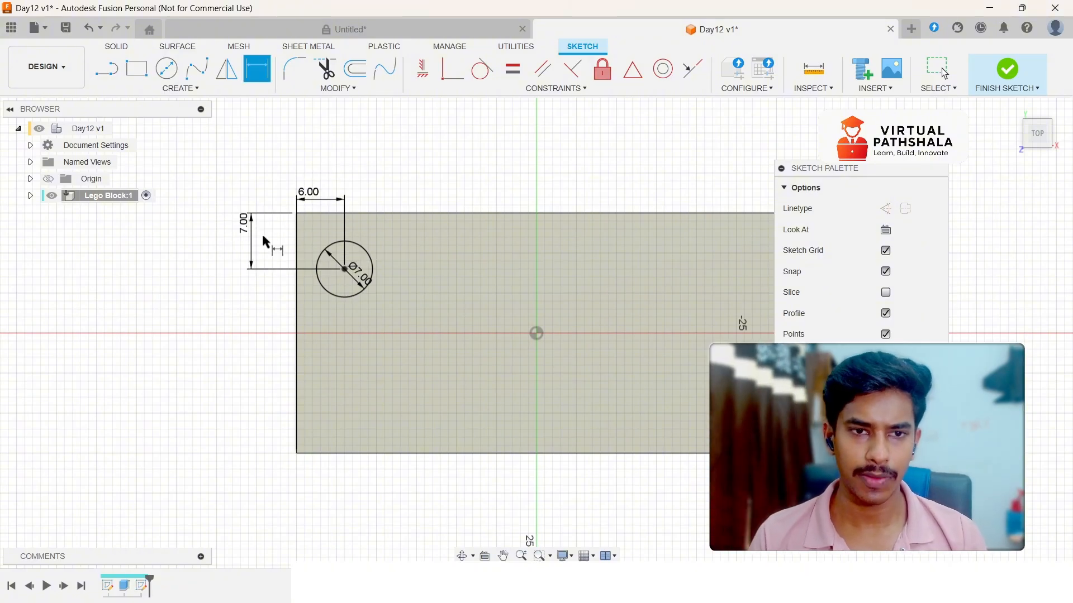
double_click(312, 192)
text(7)
key(Return)
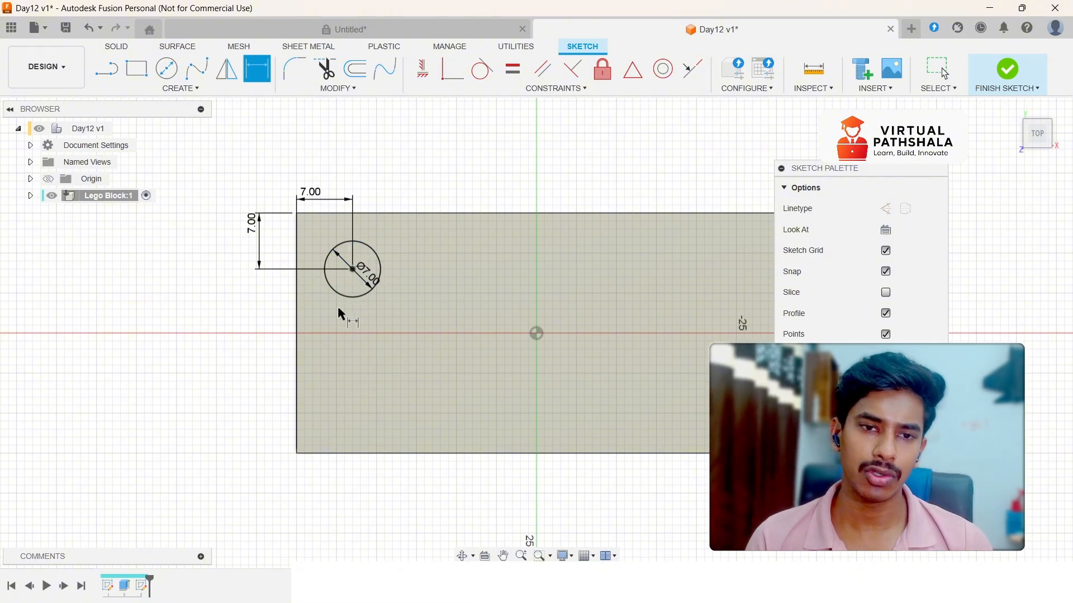
Step: Finish the sketch and extrude the circle 3 mm upward as a stud joined to the block
click(913, 465)
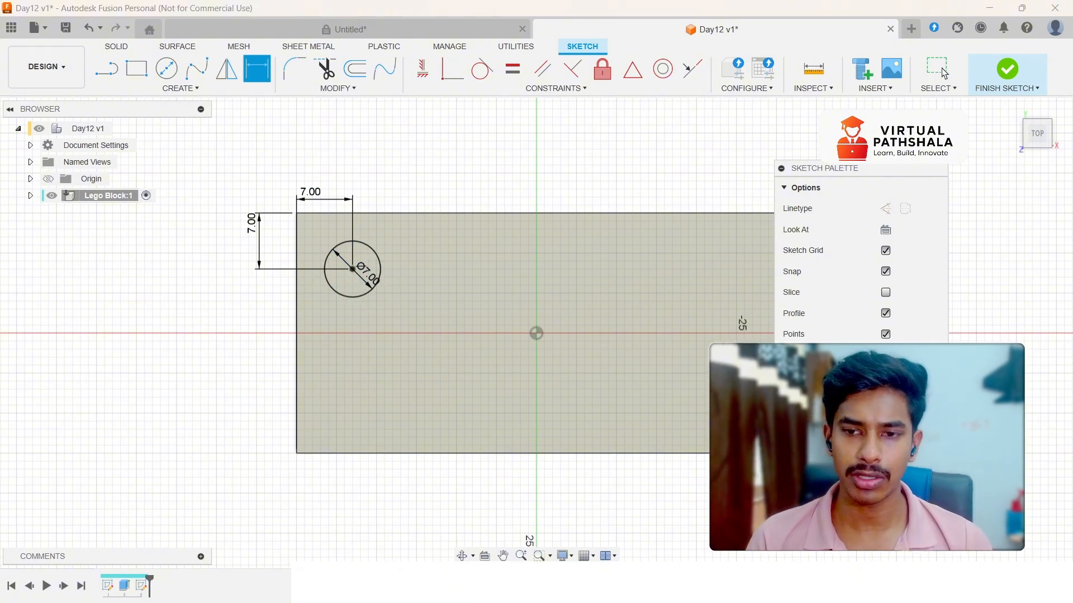
click(463, 174)
key(e)
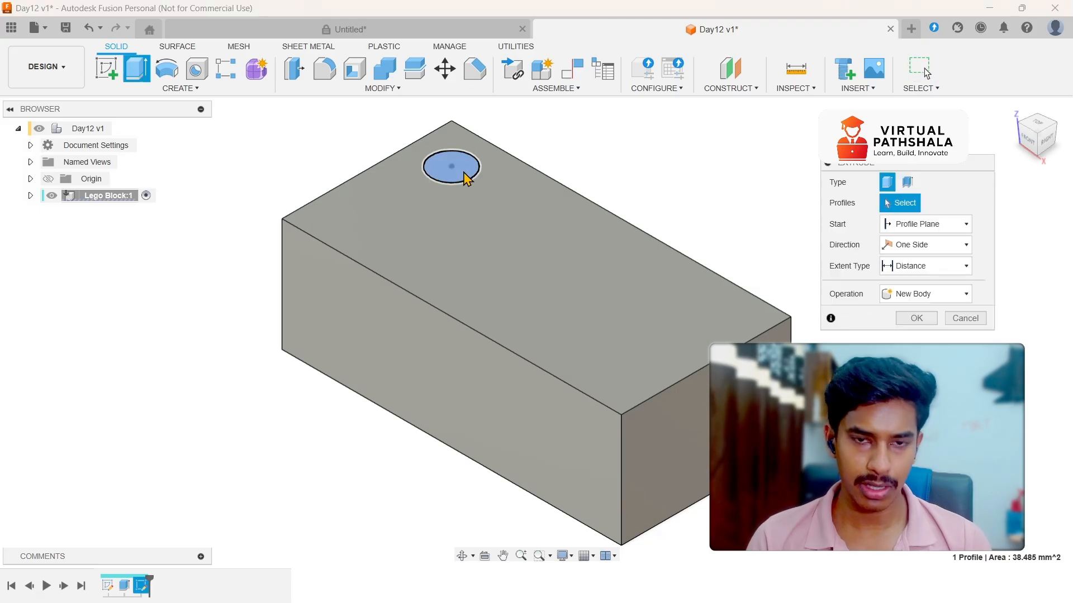
drag(451, 156, 452, 136)
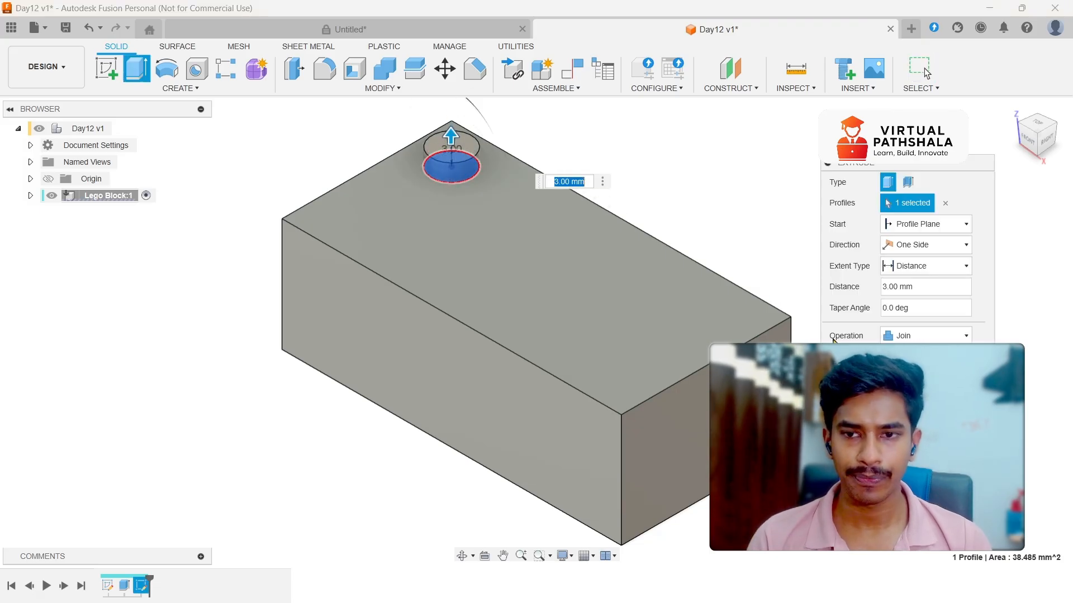
key(Return)
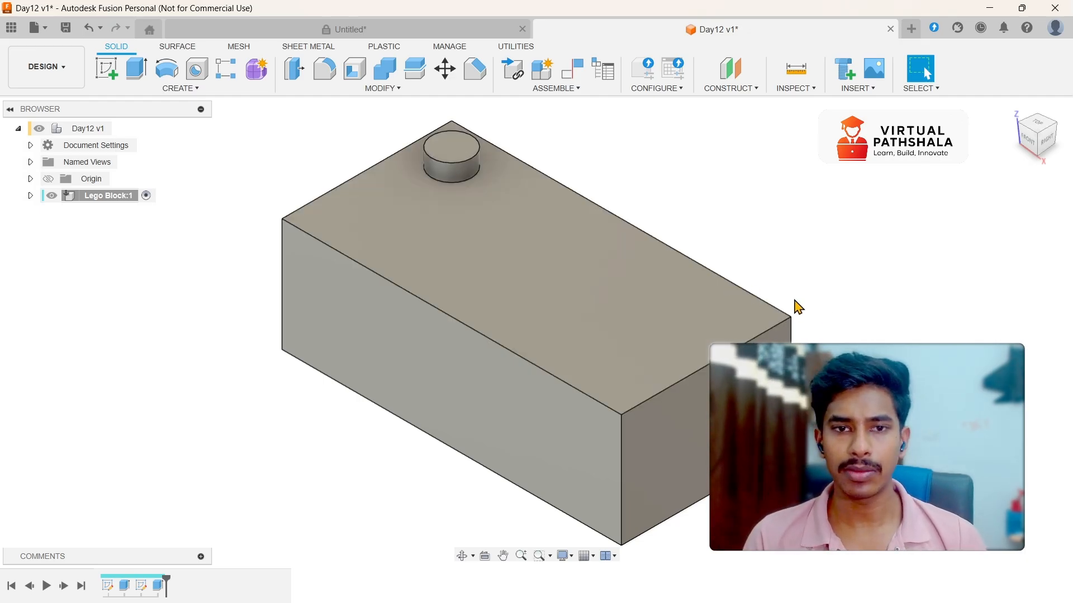
Step: Check the studs on the Untitled design's brick, and start a rectangular pattern in Day12 with object type Features and the stud's extrusion selected
click(349, 29)
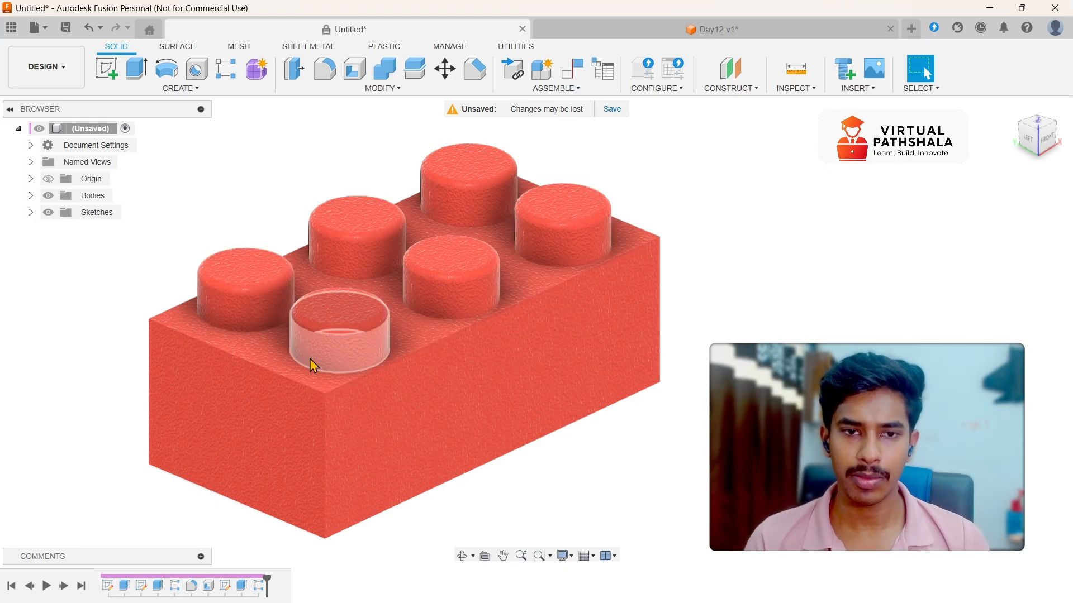
click(725, 32)
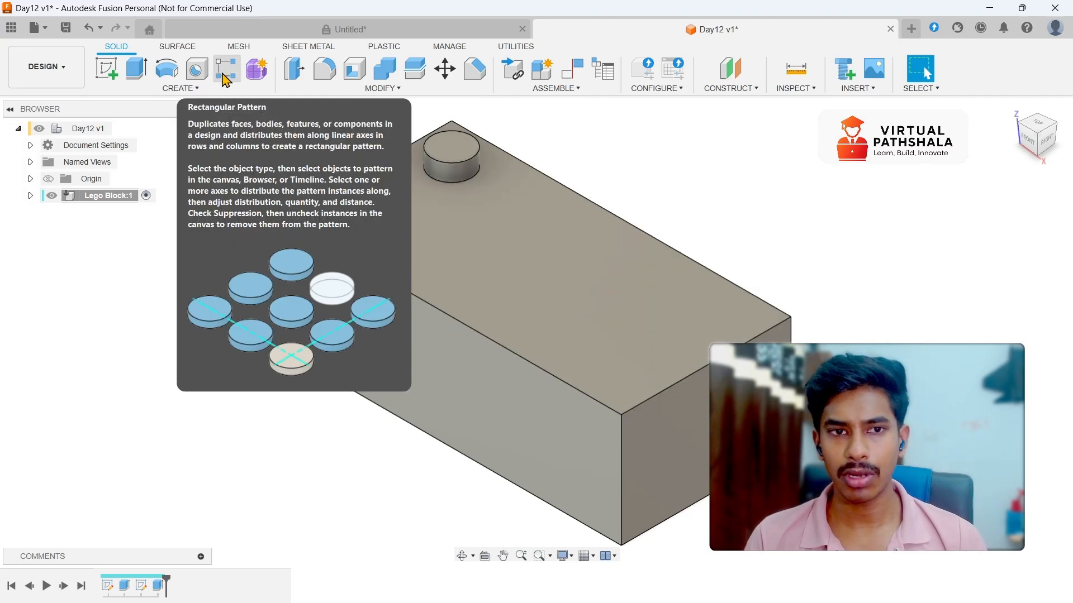
click(225, 79)
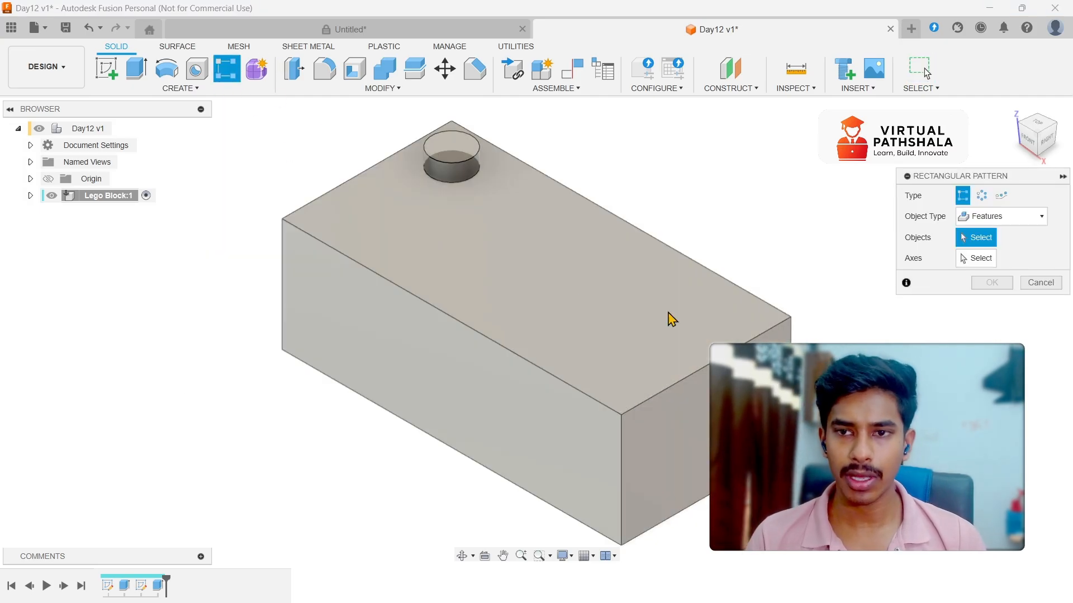
drag(956, 176, 796, 148)
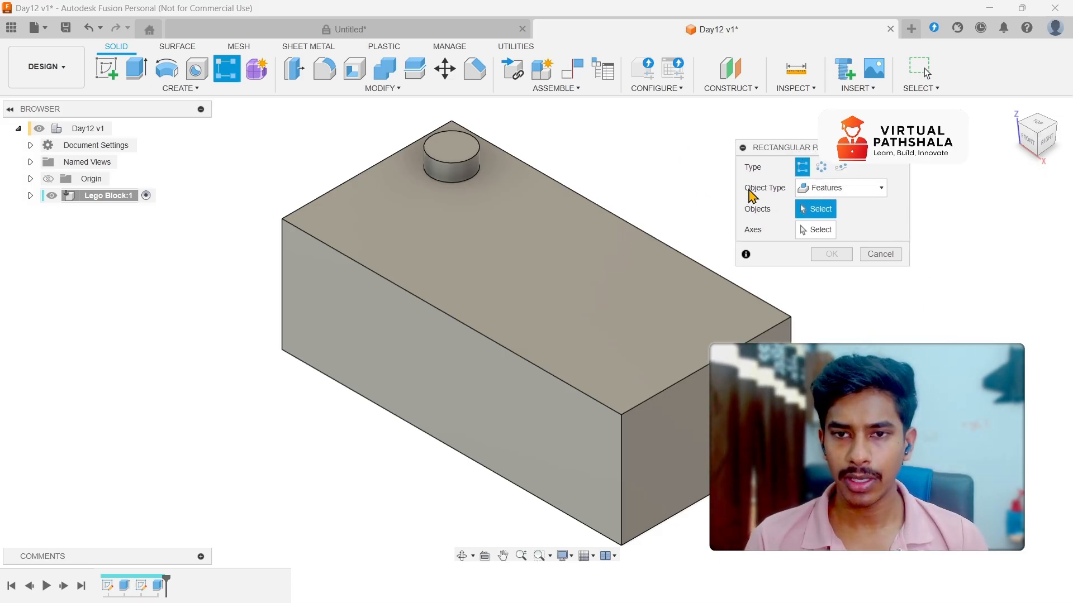
click(851, 189)
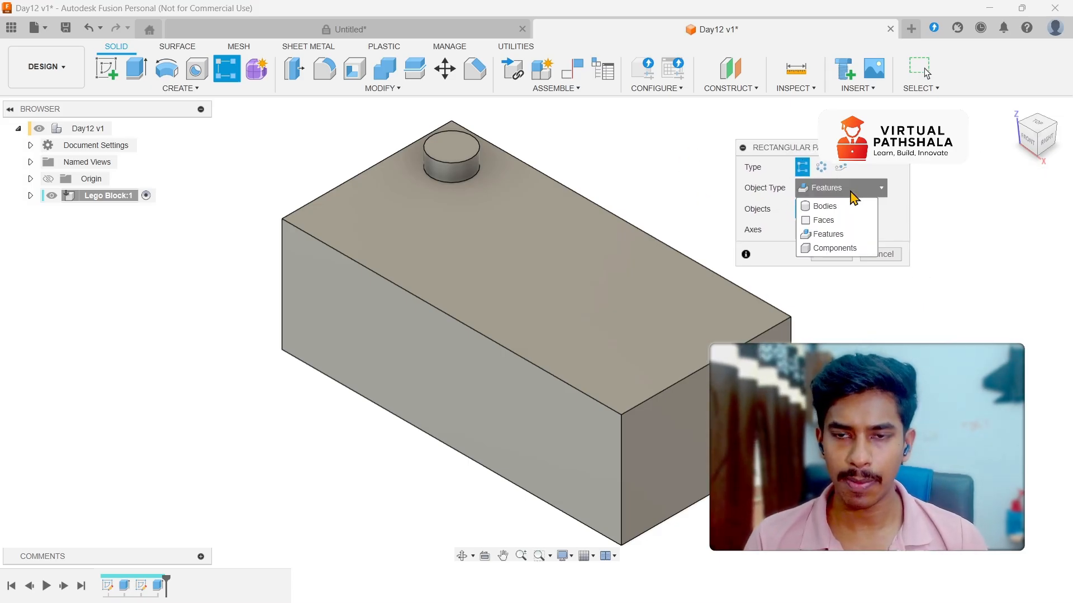
click(826, 209)
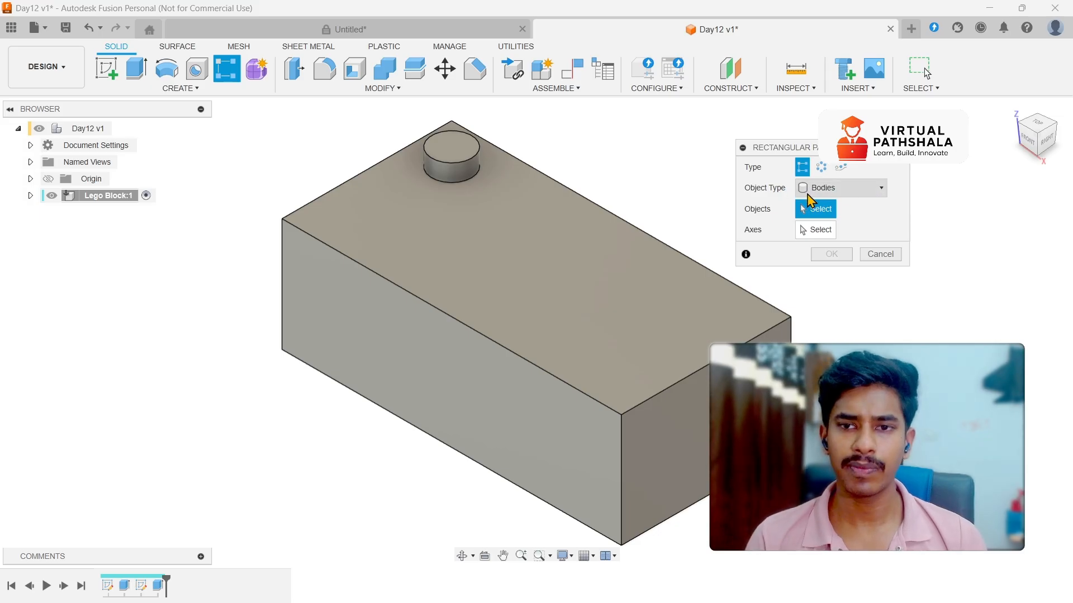
click(813, 190)
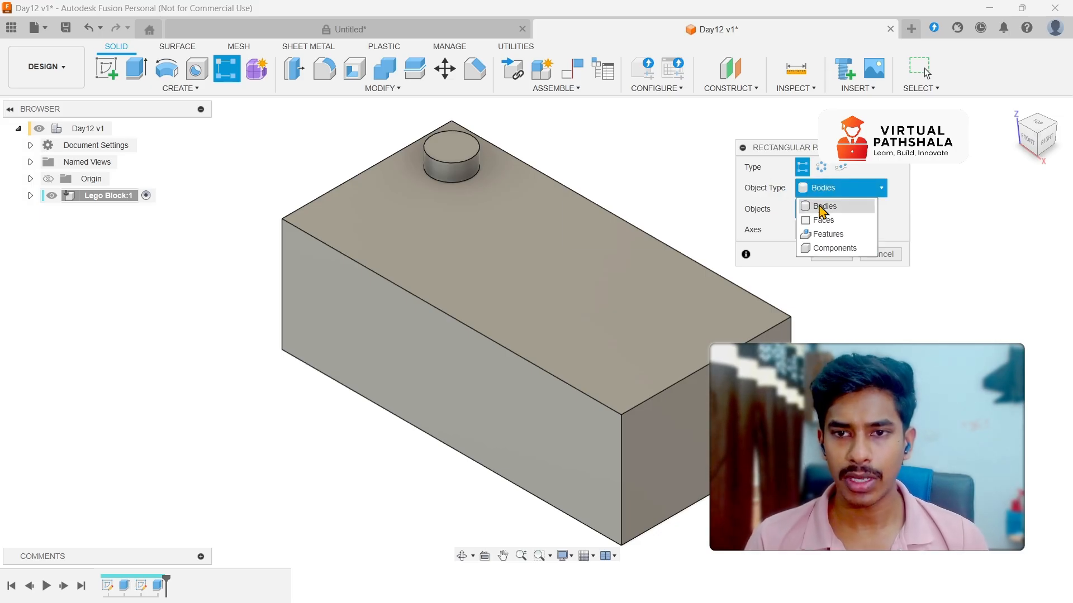
click(838, 234)
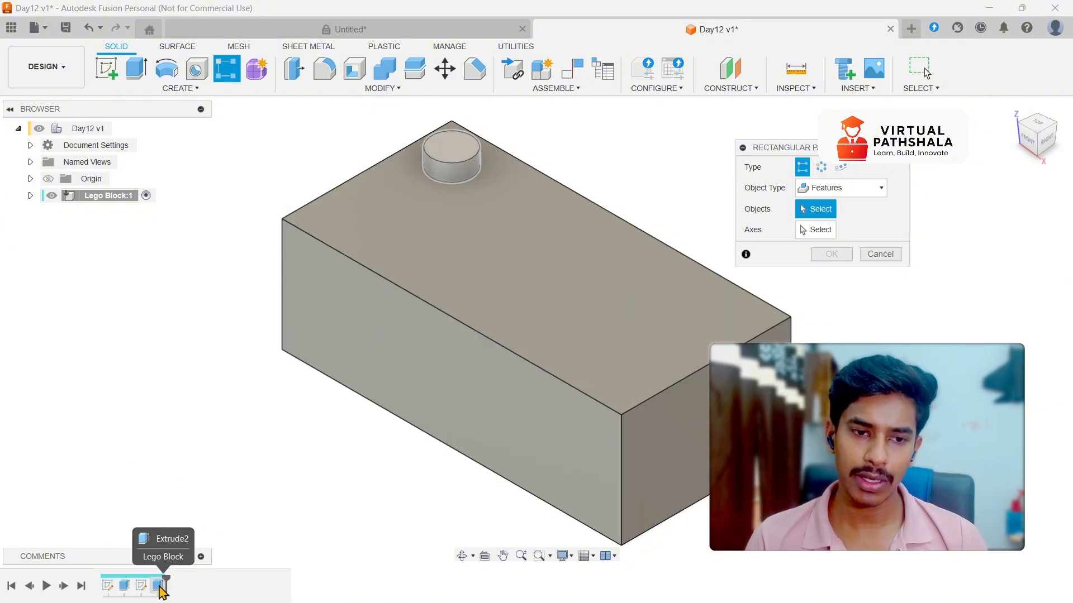
click(160, 586)
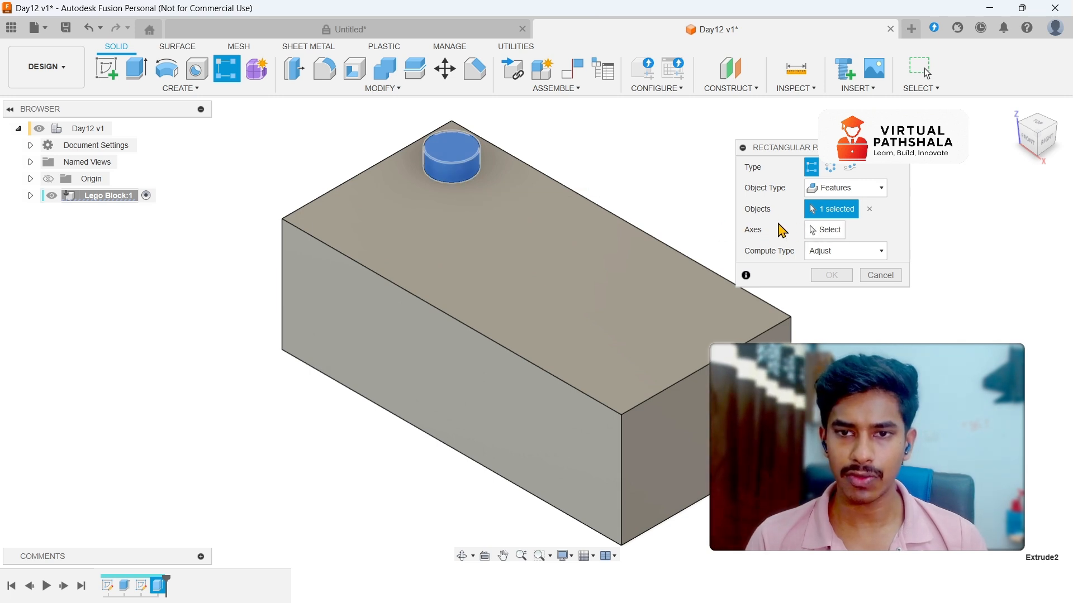
Step: Select the front long edge and the adjoining short edge of the block's top face as the two pattern axes
click(839, 232)
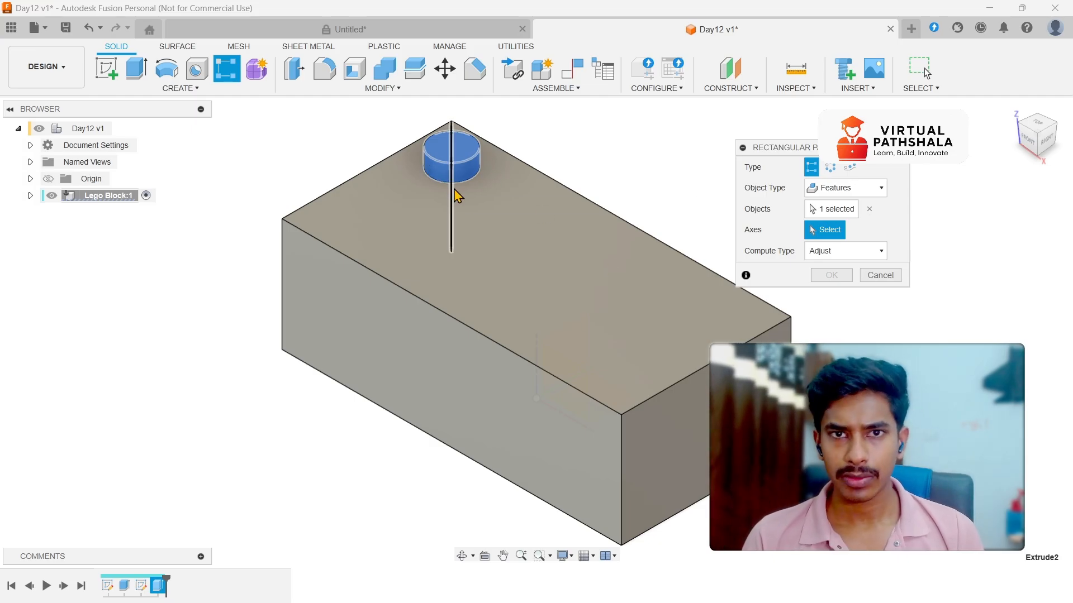
click(418, 300)
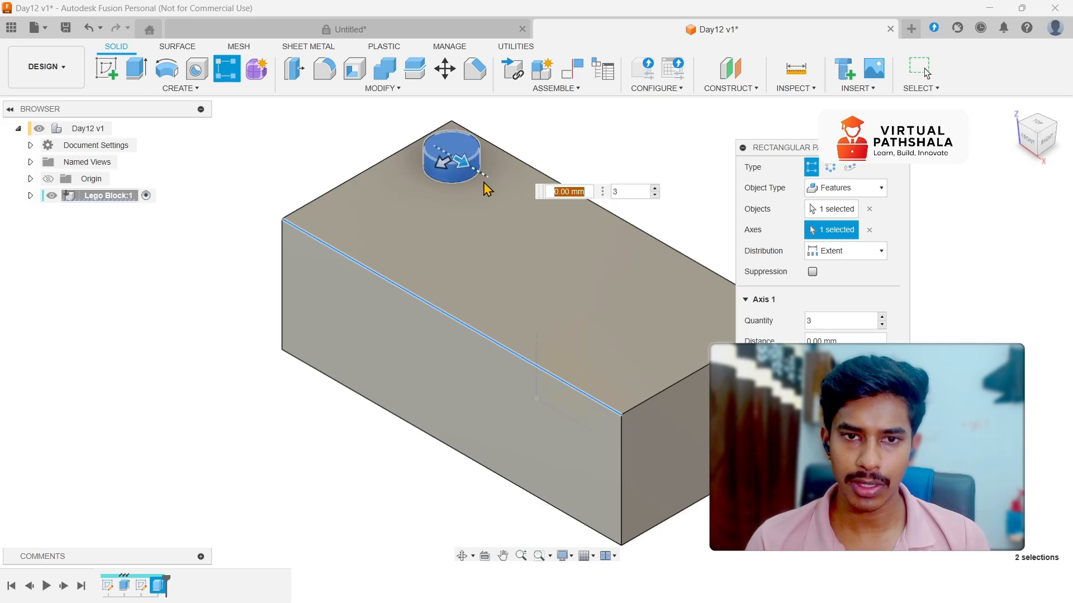
key(Tab)
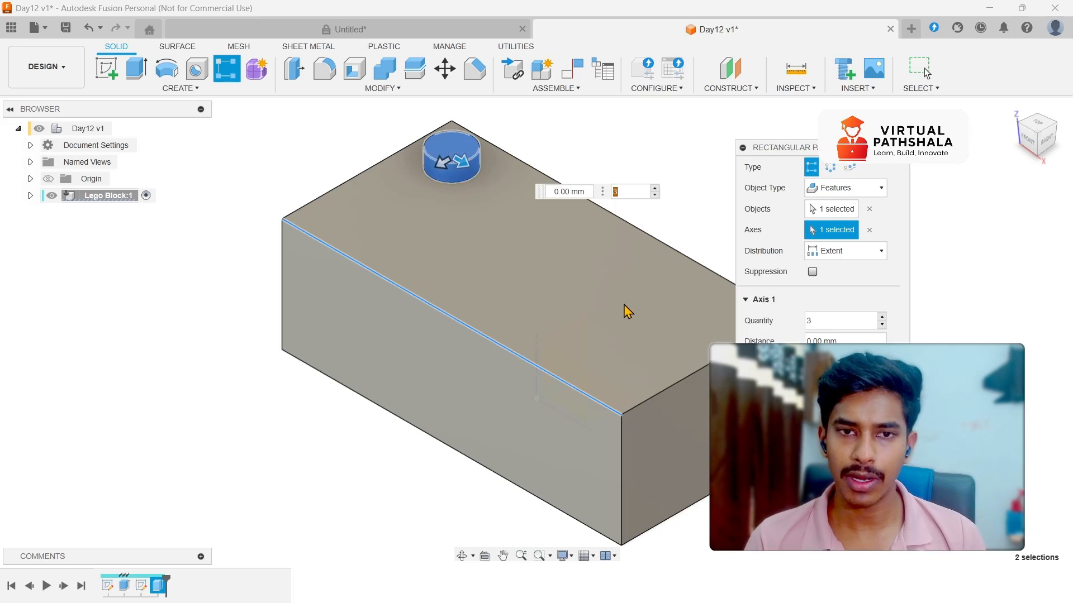
click(342, 185)
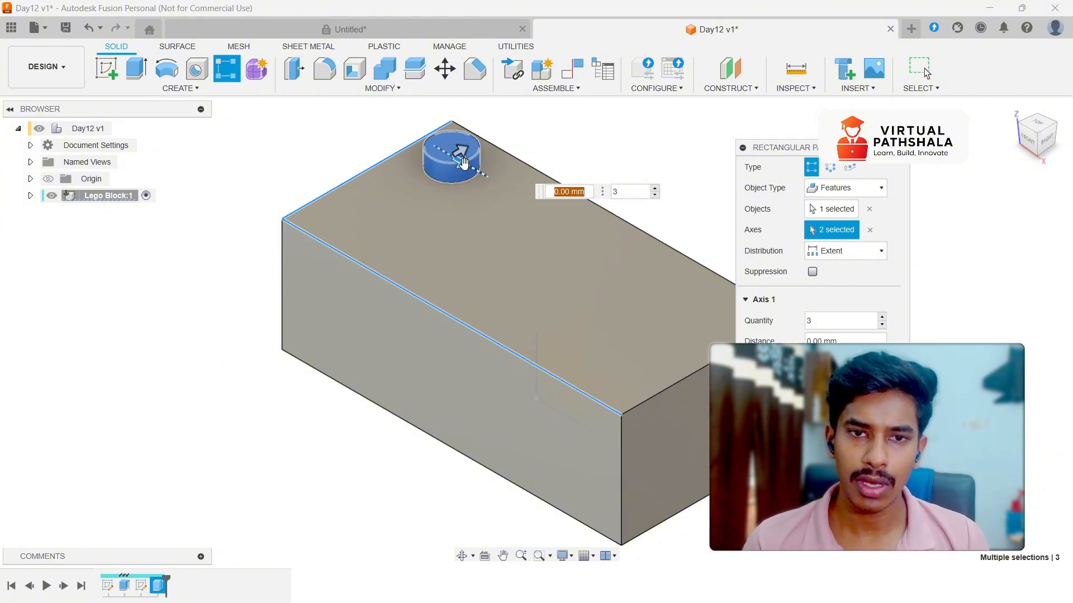
Step: Set the pattern along the long edge to 4 studs over an extent of 45 mm
click(1030, 130)
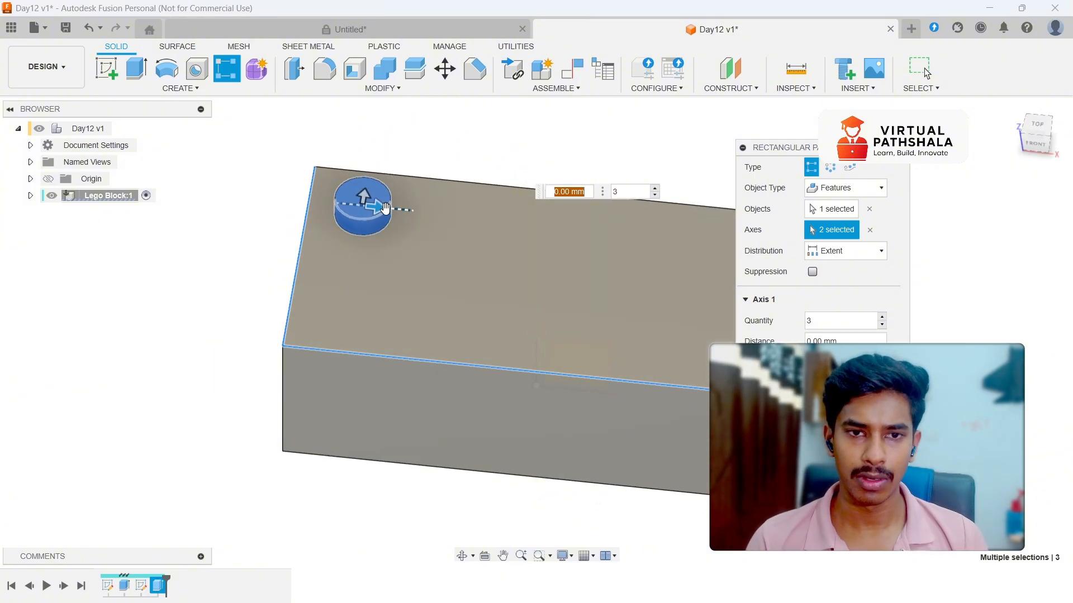
drag(382, 208, 602, 226)
scroll(598, 178, up, 1)
middle_drag(598, 178, 460, 178)
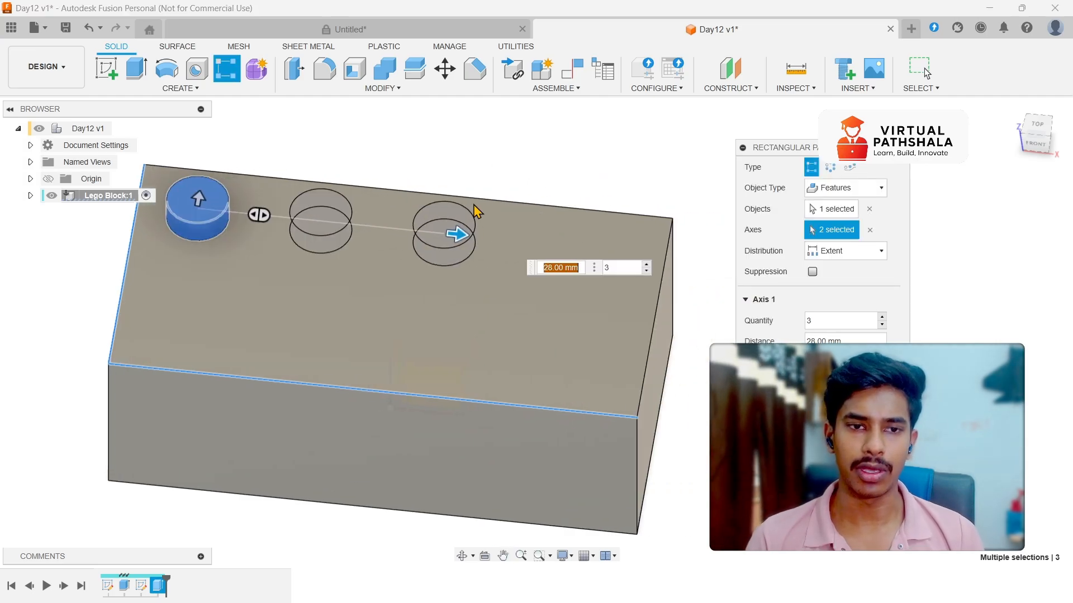
key(Tab)
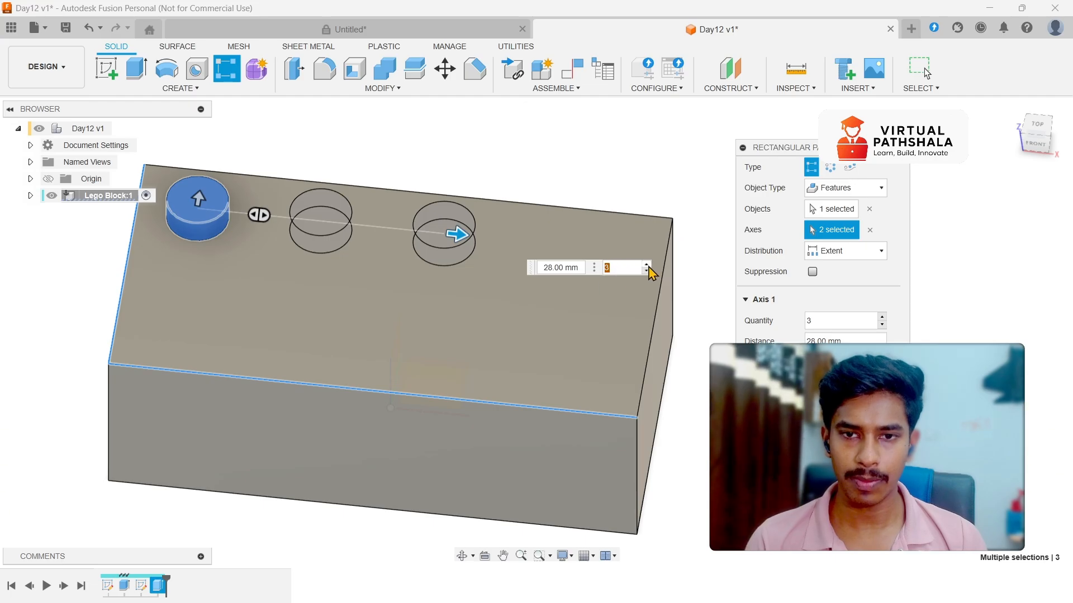
text(4)
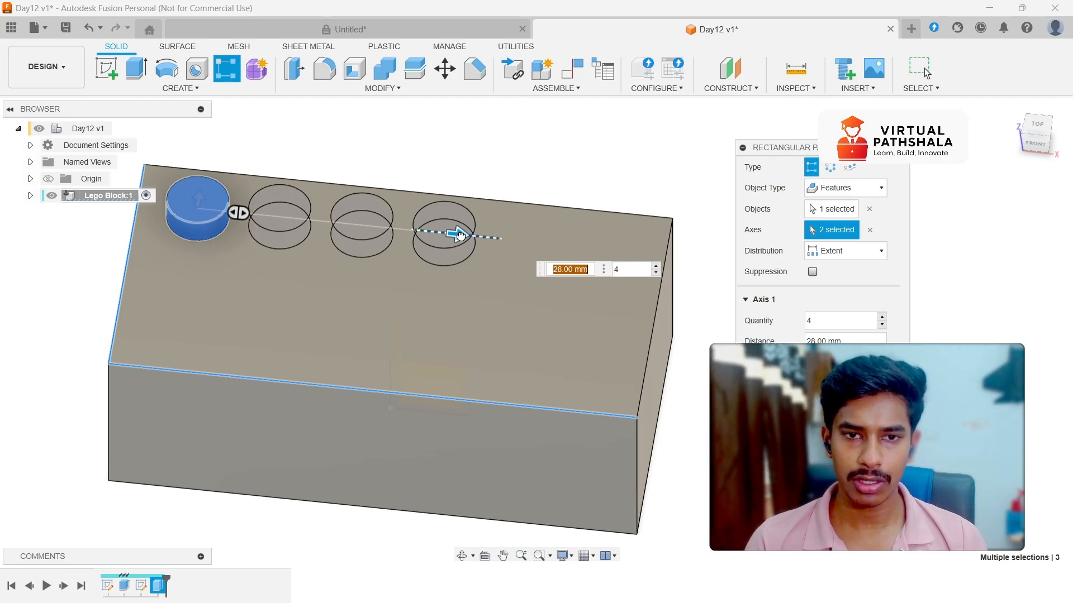
drag(458, 235, 598, 246)
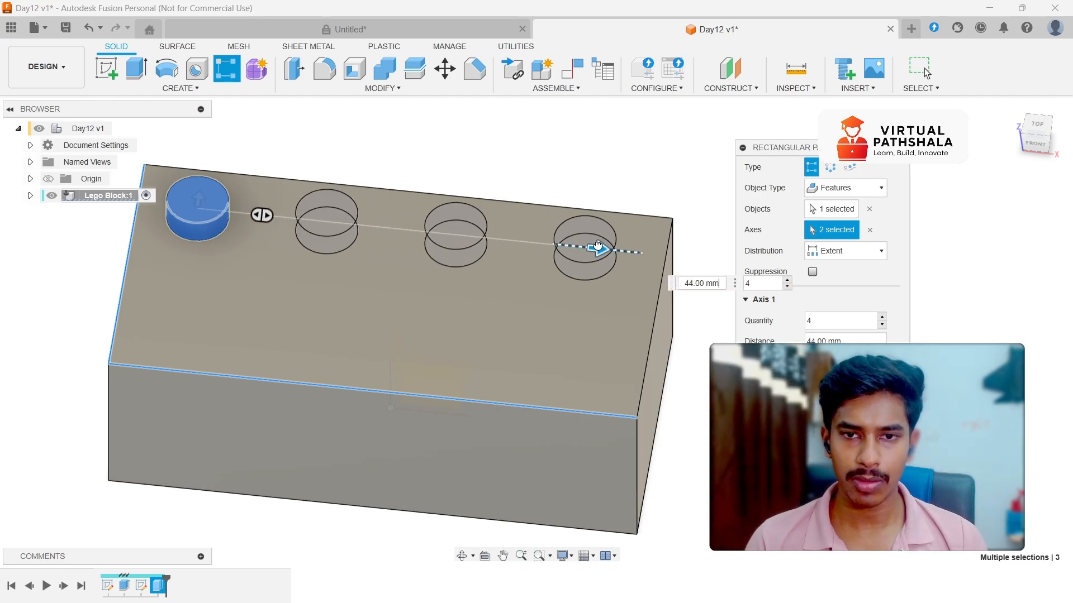
drag(1033, 133, 1040, 137)
click(1043, 133)
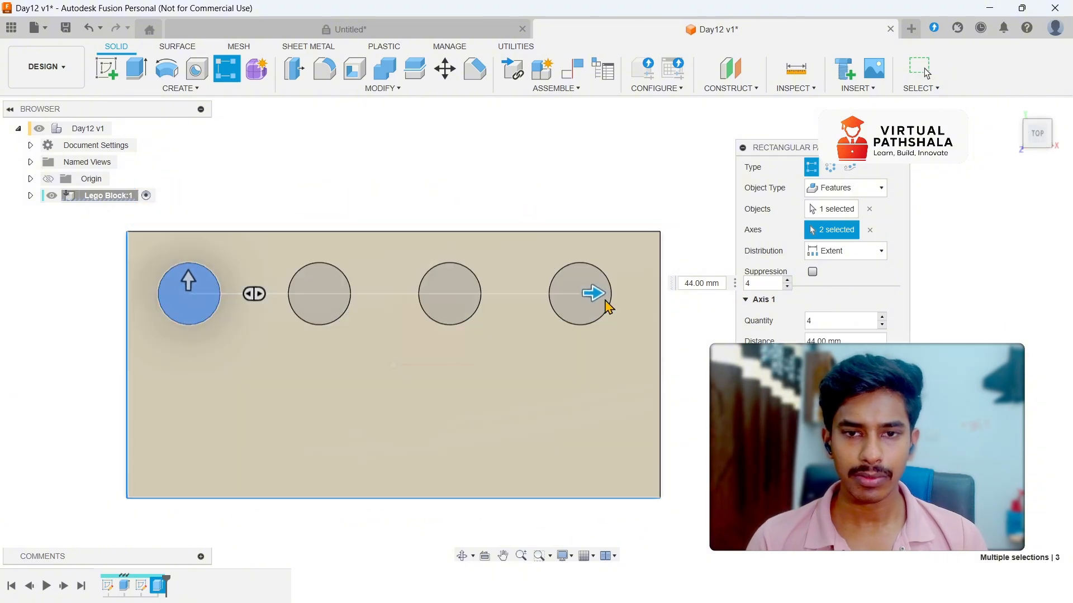
mouse_move(600, 291)
mouse_down()
mouse_move(615, 293)
mouse_move(605, 292)
mouse_up()
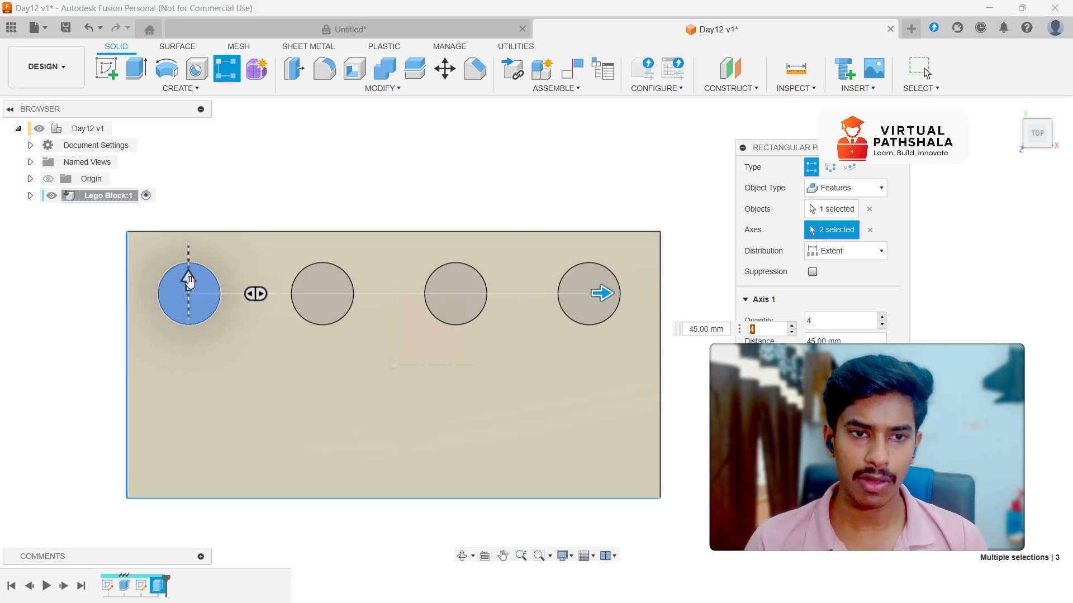
Step: Set the pattern along the short edge to 2 studs over an extent of -14 mm, and complete the rectangular pattern
drag(190, 282, 189, 453)
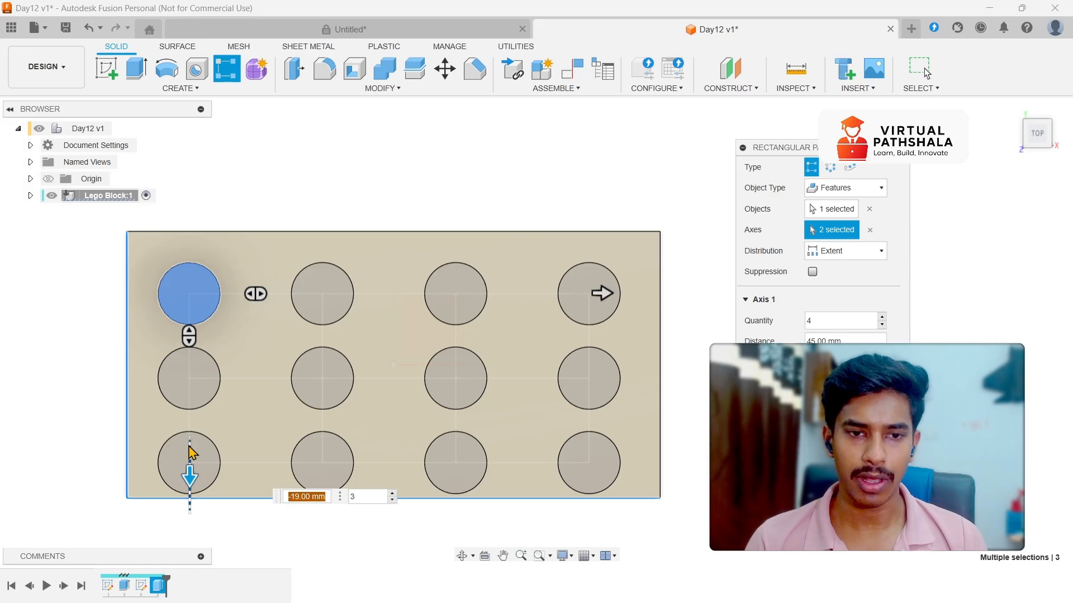
key(Tab)
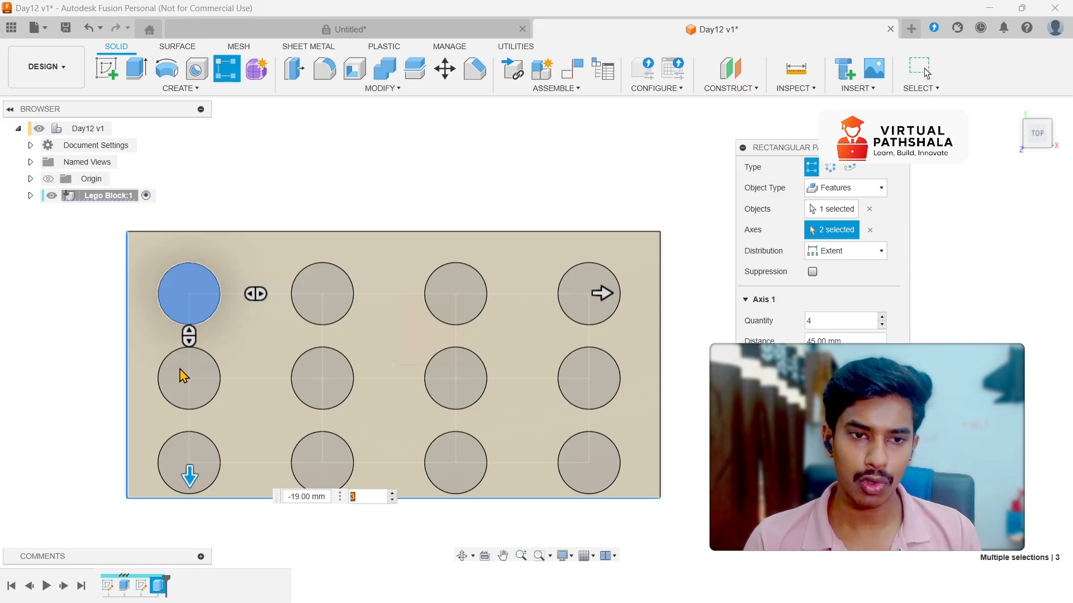
click(392, 494)
click(394, 501)
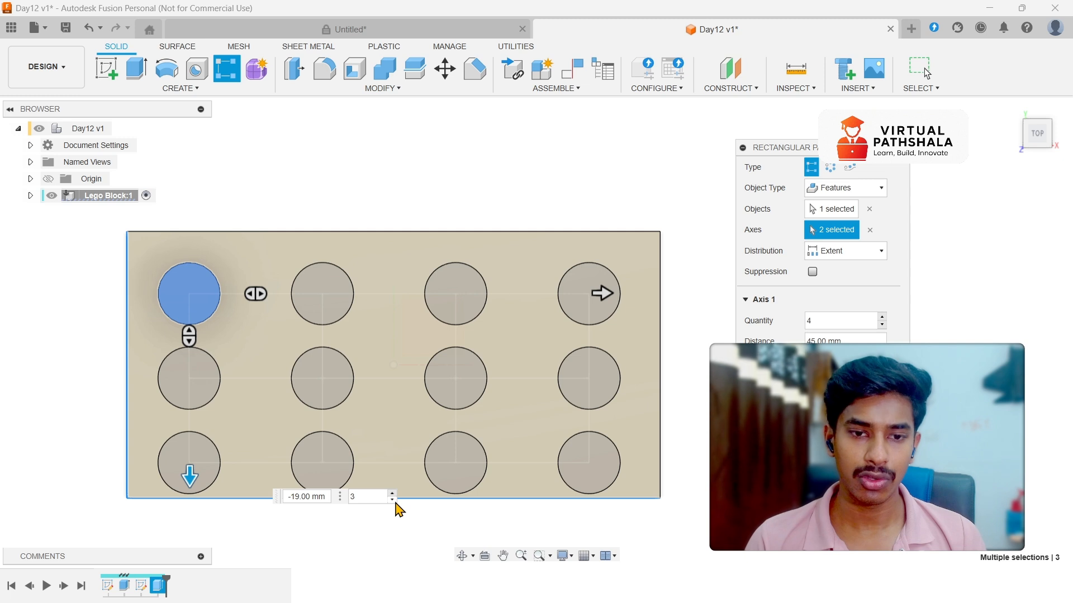
click(392, 500)
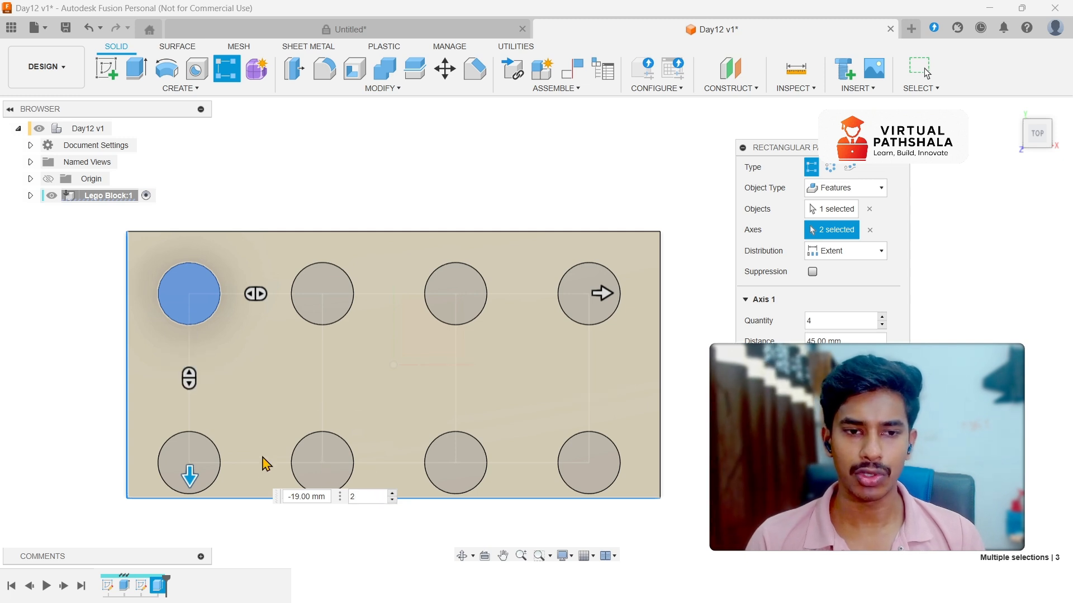
drag(193, 477, 302, 374)
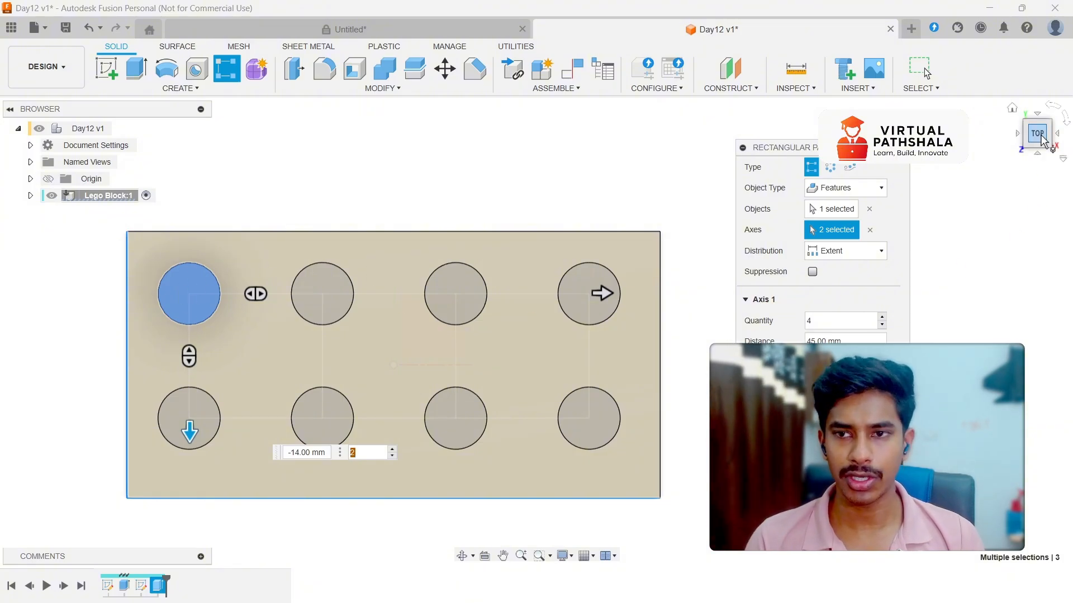
drag(1041, 137, 1018, 102)
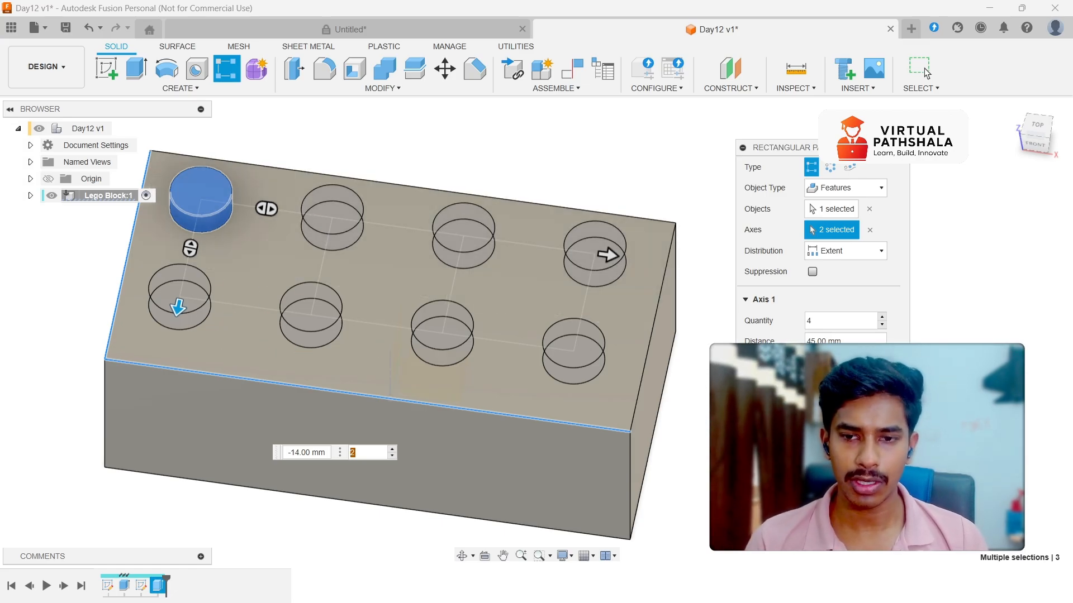
key(Return)
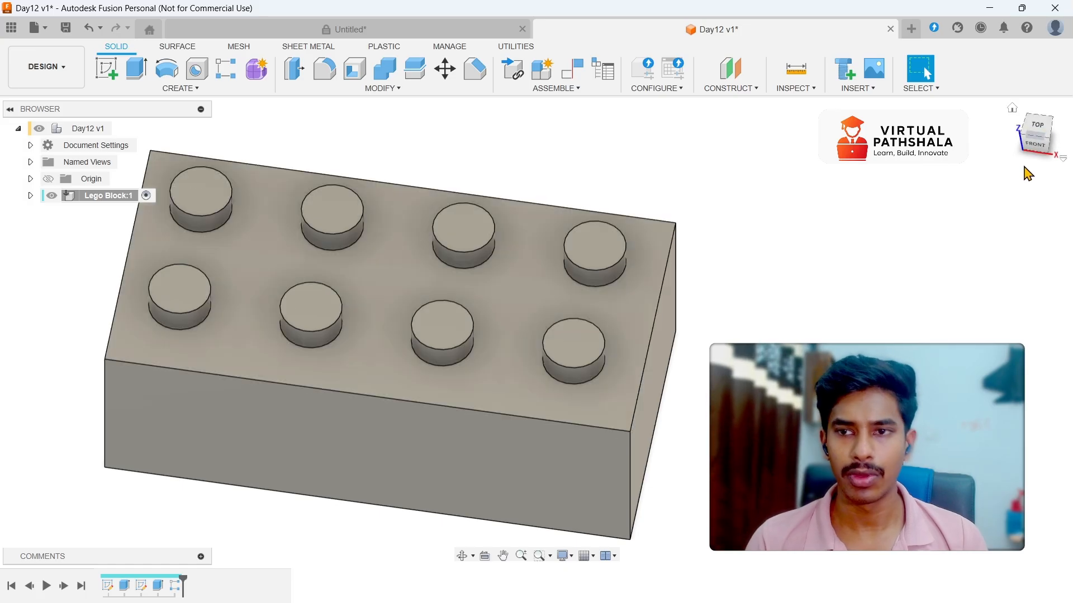
Step: Examine the hollow underside and inner tubes of the brick in the Untitled design
click(1013, 108)
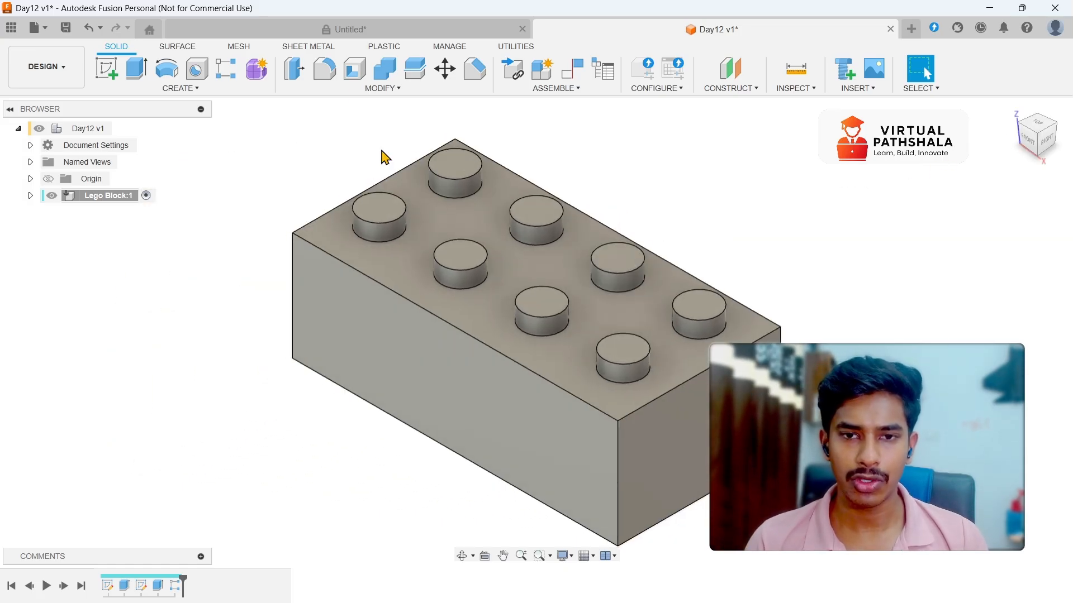
click(351, 31)
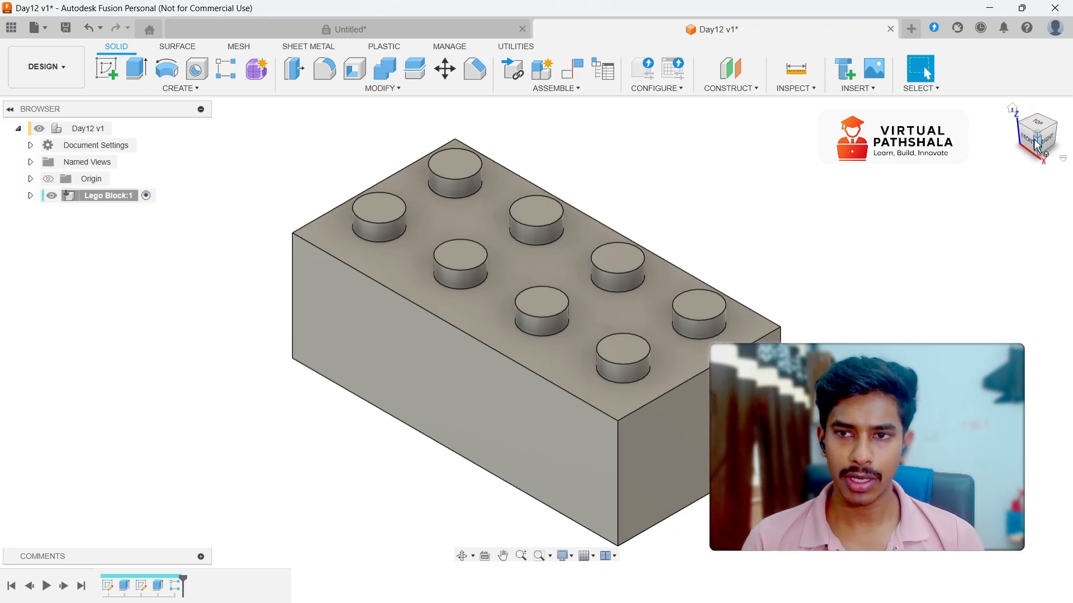
mouse_move(1028, 141)
mouse_down()
mouse_move(1041, 136)
mouse_move(1048, 100)
mouse_move(1032, 114)
mouse_move(1031, 140)
mouse_move(1047, 124)
mouse_move(1035, 100)
mouse_move(1047, 137)
mouse_up()
mouse_move(581, 419)
shift+middle_down()
mouse_move(573, 360)
mouse_move(565, 407)
mouse_move(559, 302)
shift+middle_up()
click(558, 302)
click(430, 30)
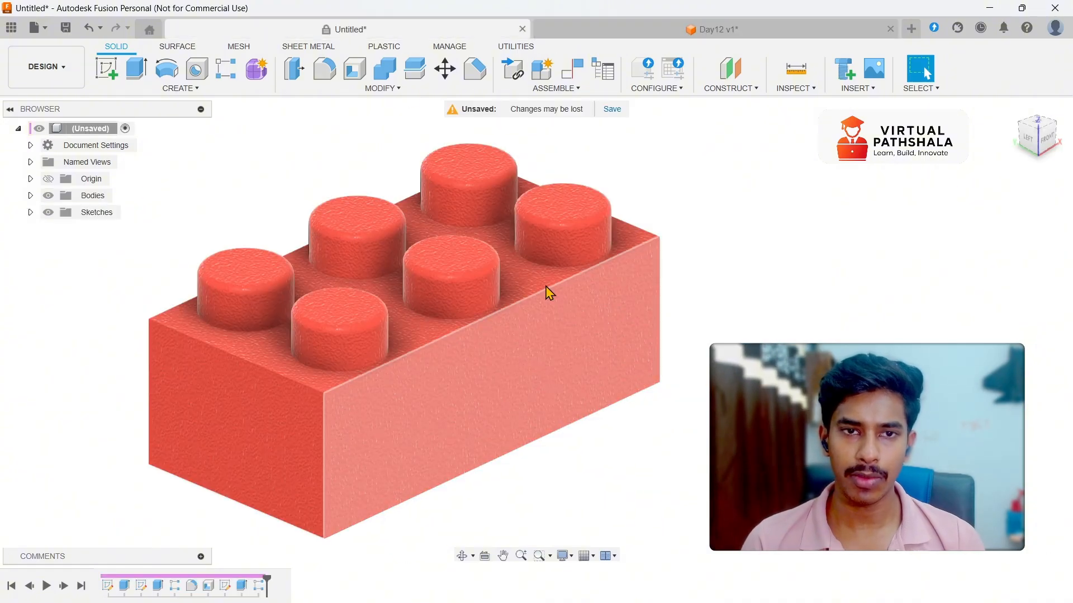
mouse_move(537, 333)
shift+middle_down()
mouse_move(502, 331)
mouse_move(499, 240)
shift+middle_up()
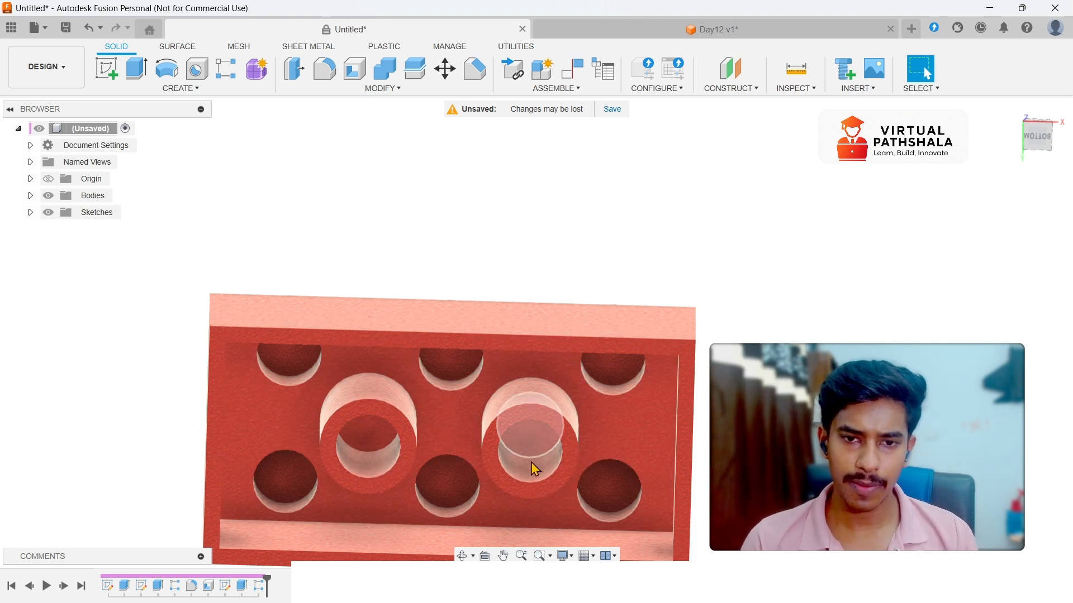
shift+middle_drag(537, 333, 536, 333)
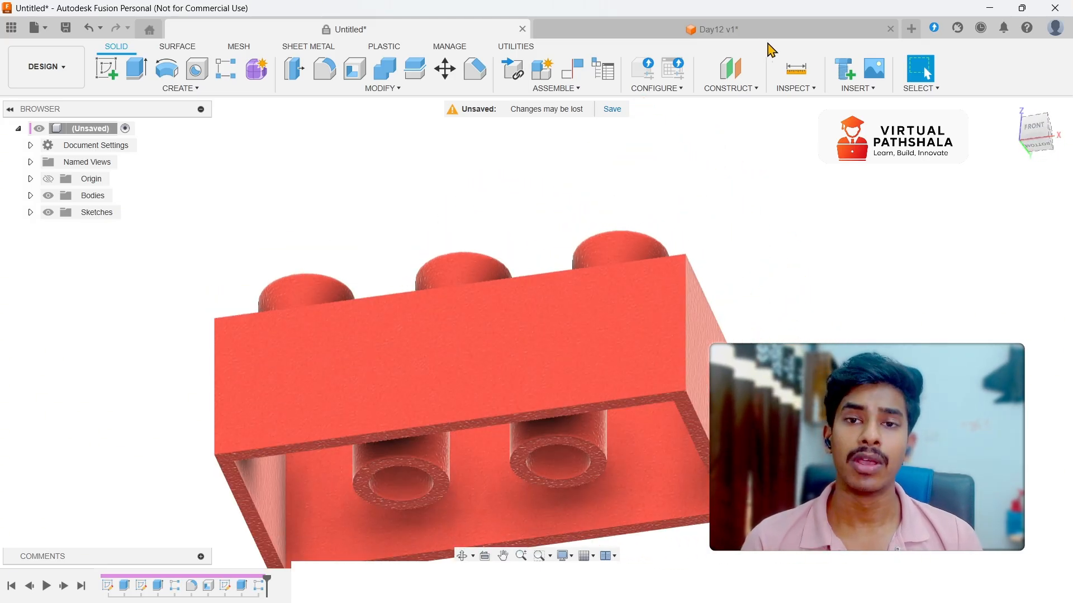
Step: Shell the Lego block in the Day12 design through its bottom face with an inside thickness of 2 mm
click(764, 30)
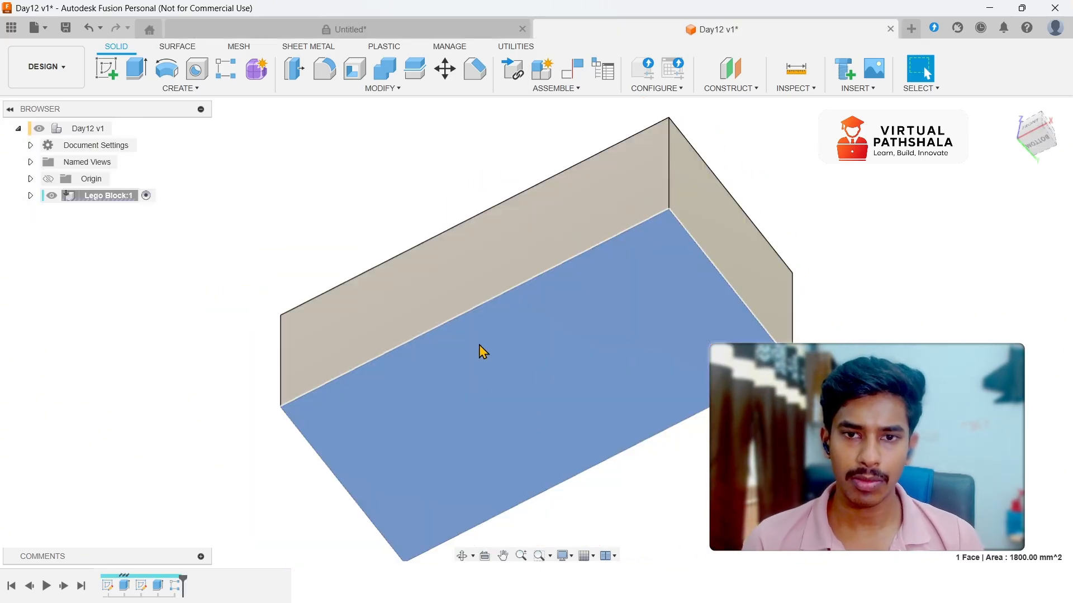
click(354, 70)
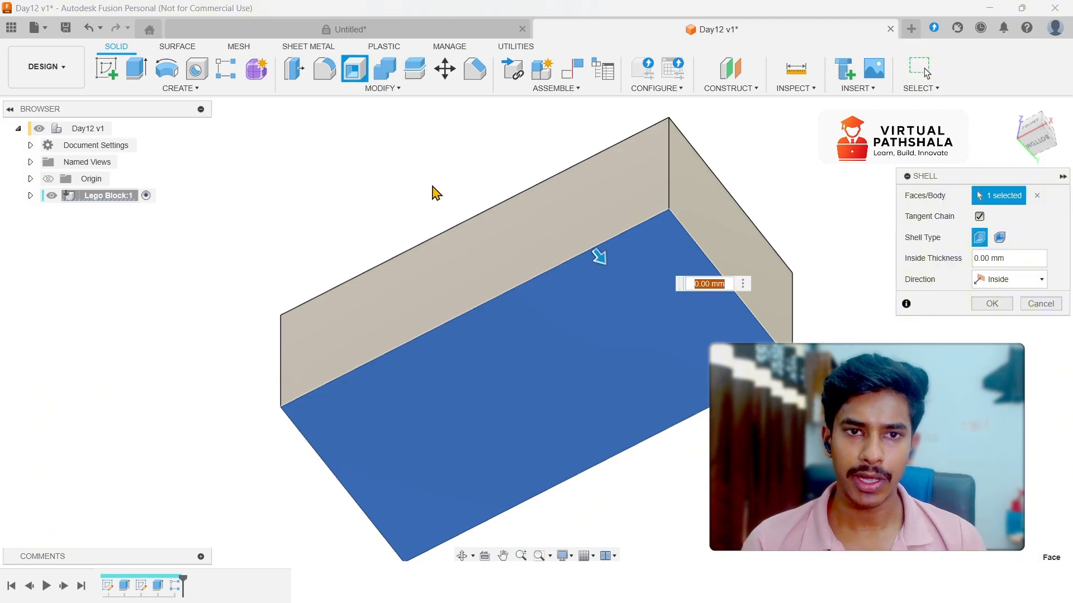
text(2)
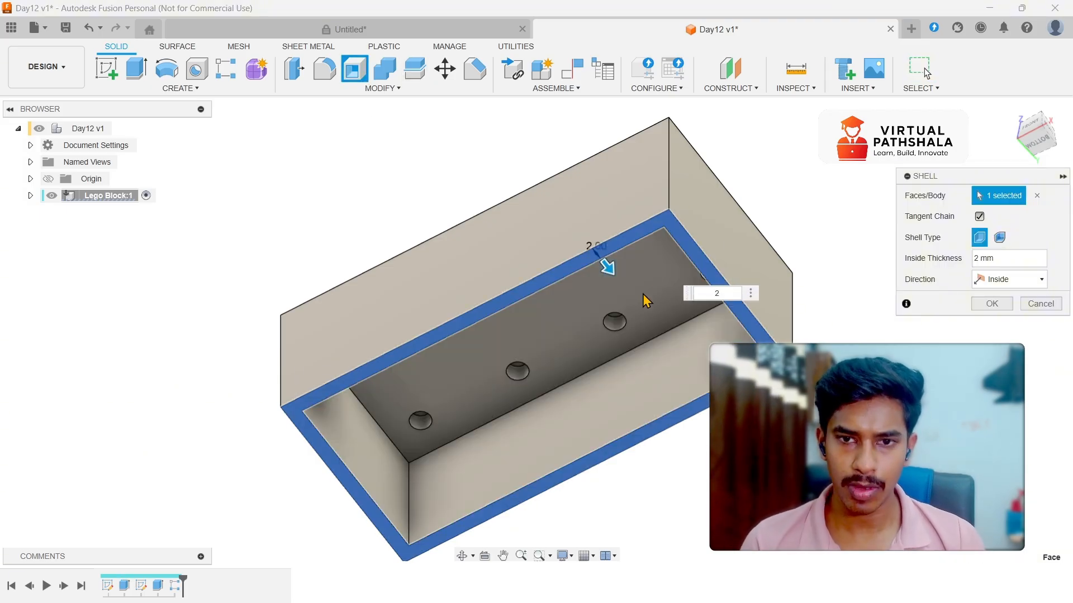
click(987, 305)
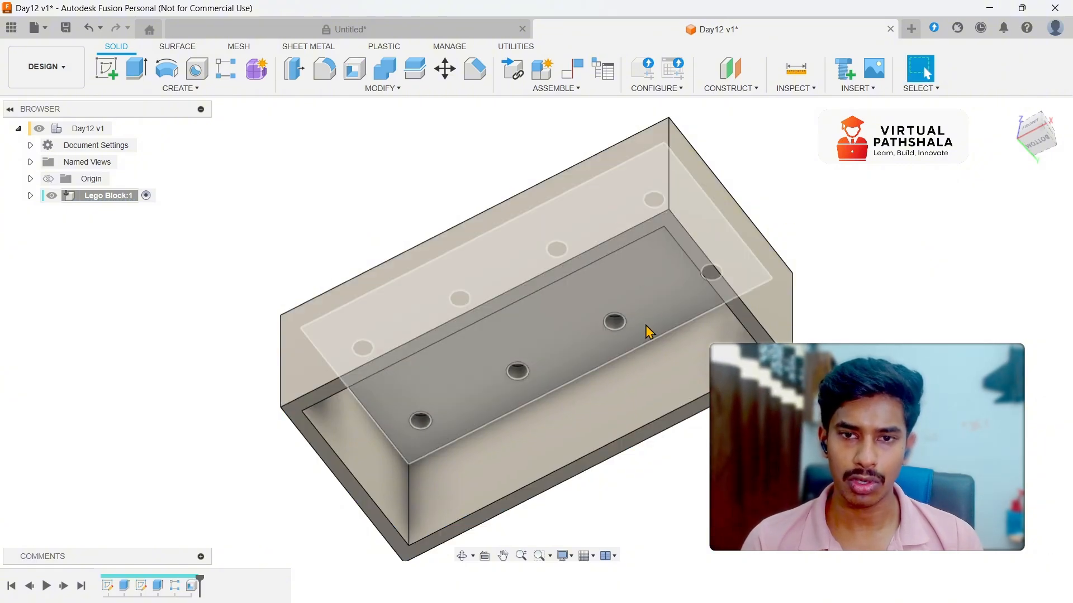
Step: Check the tubes in the Untitled design, and start a sketch on the inner floor face of Day12's shelled block, viewed from below
click(1037, 142)
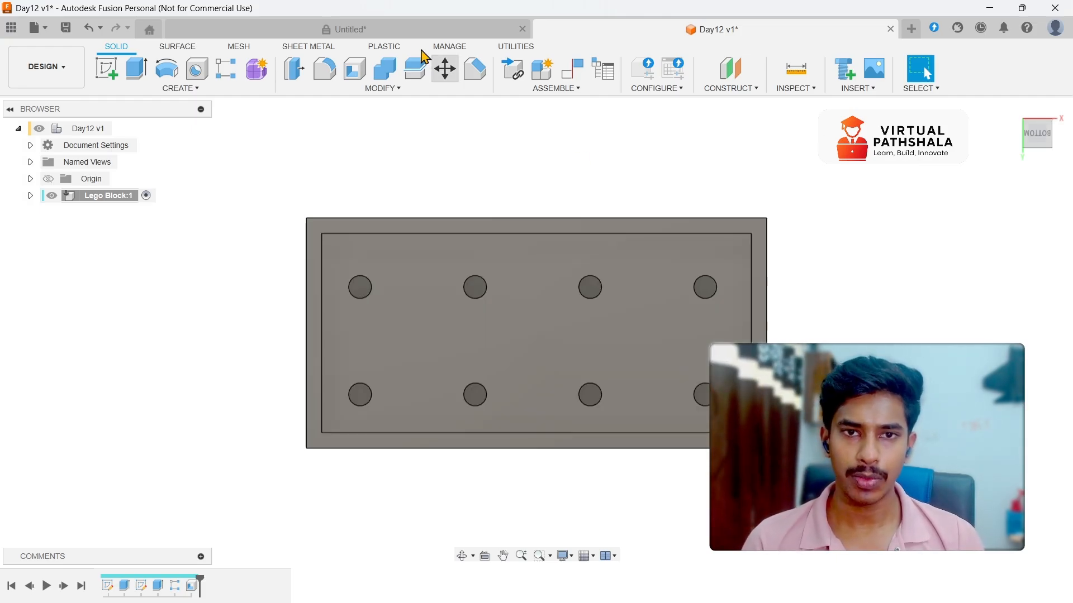
click(404, 30)
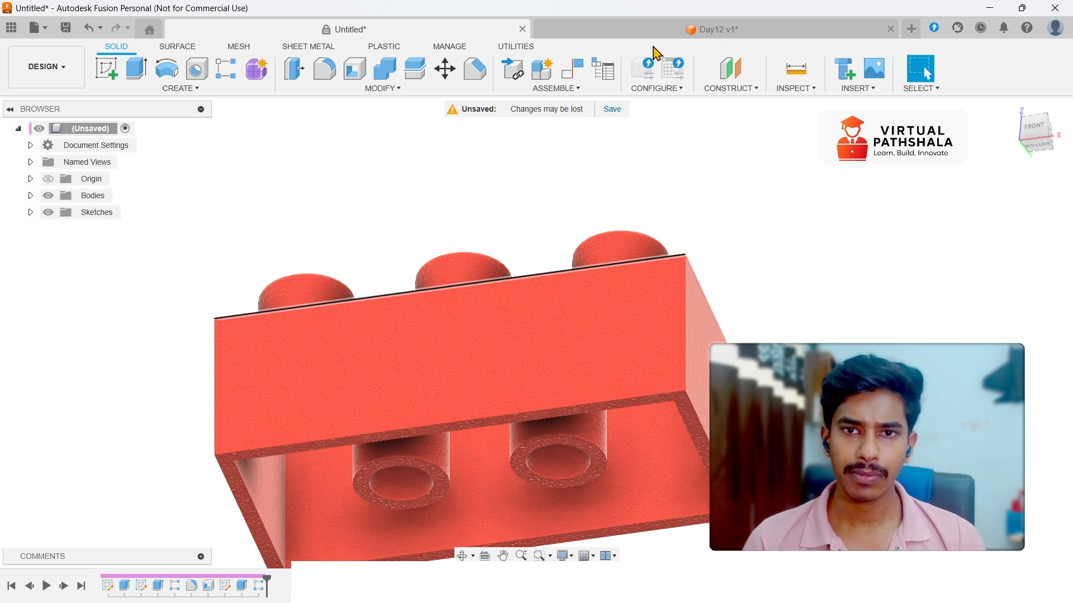
click(667, 34)
click(491, 339)
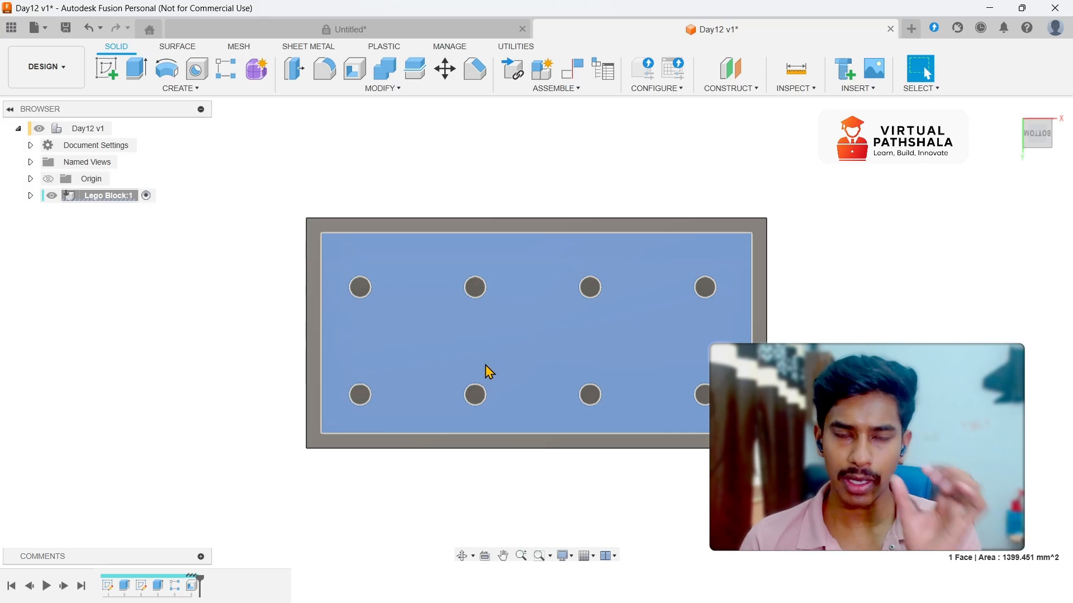
click(106, 69)
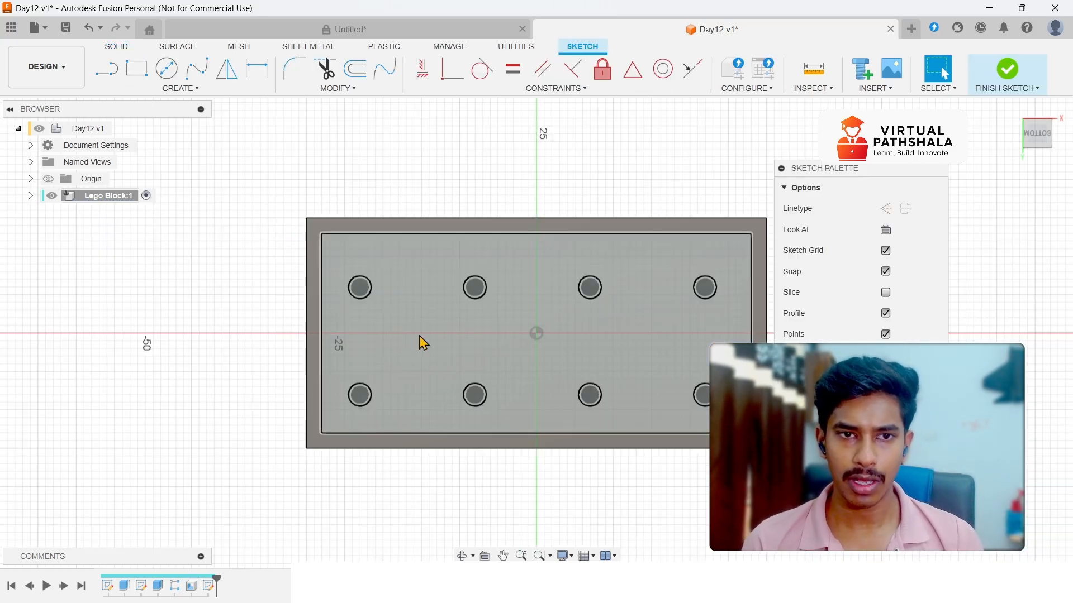
Step: Draw a construction line from the centre of a corner stud recess to the centre of the diagonally adjacent recess
click(166, 68)
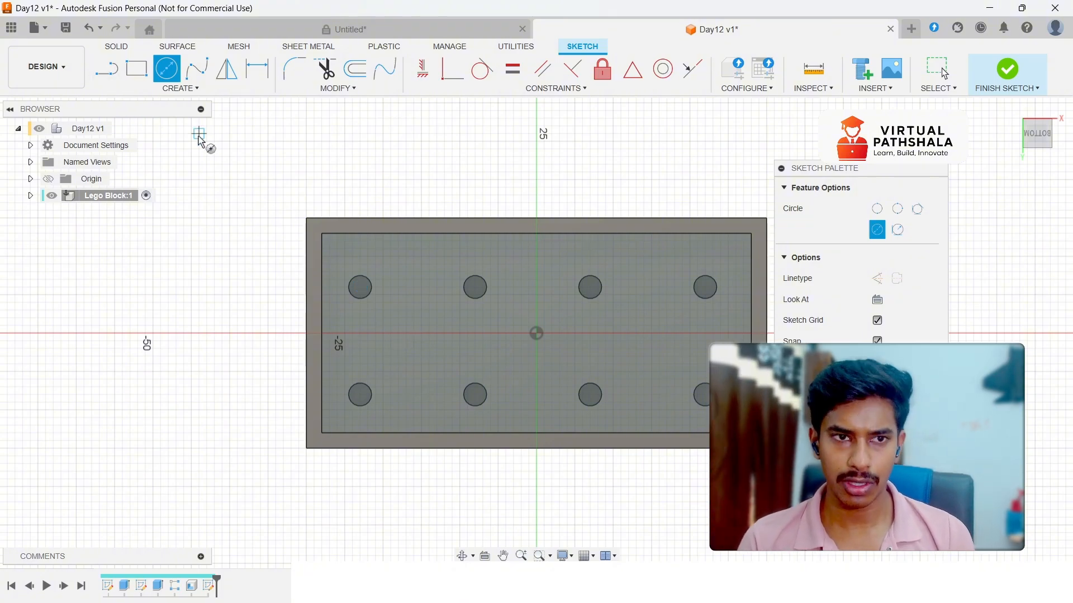
key(l)
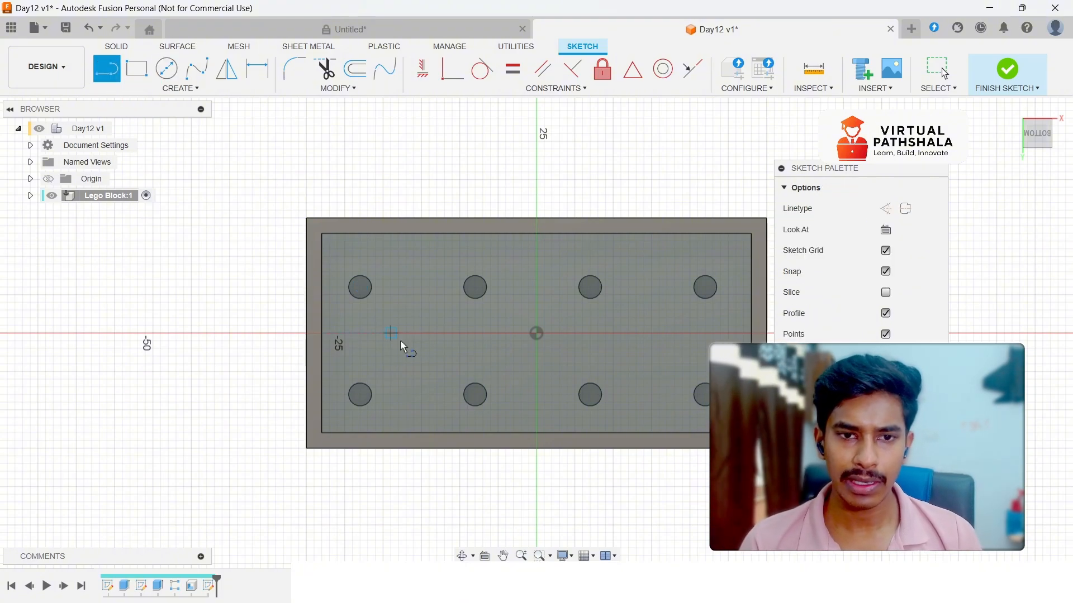
scroll(414, 338, up, 2)
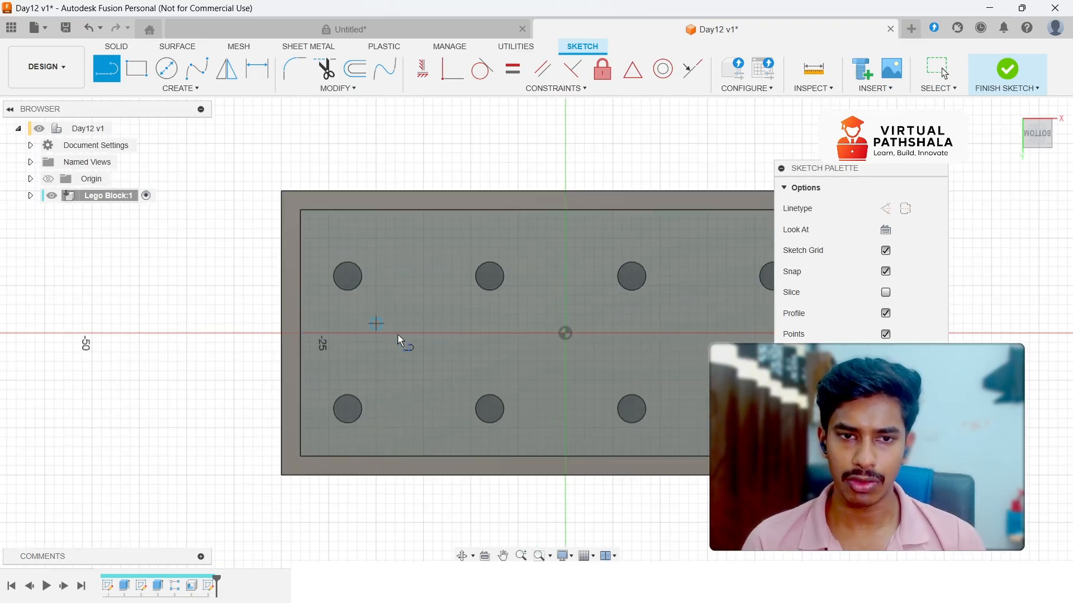
key(x)
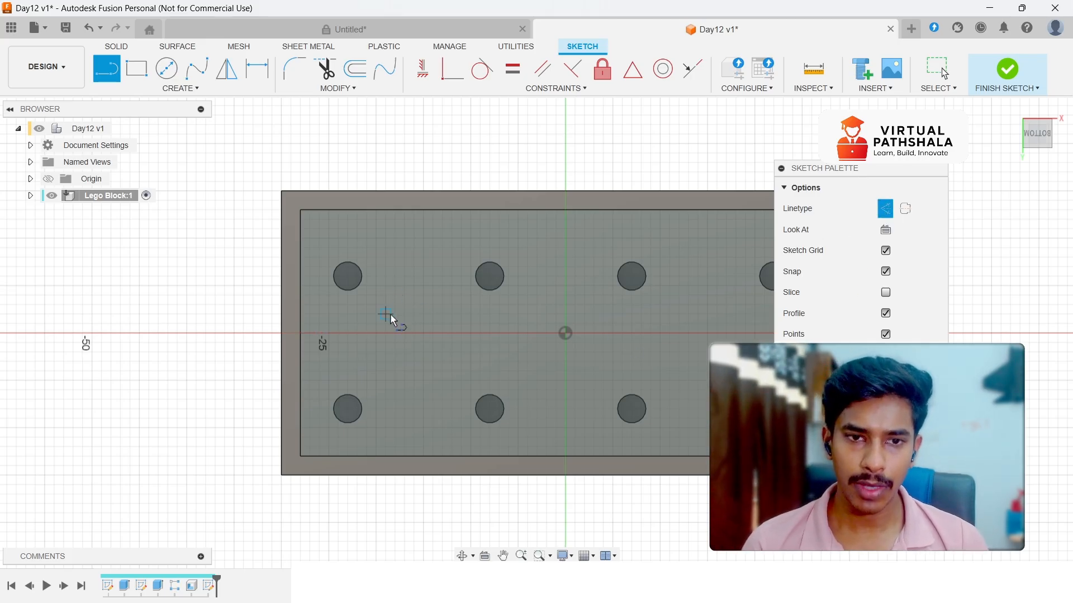
scroll(391, 314, up, 2)
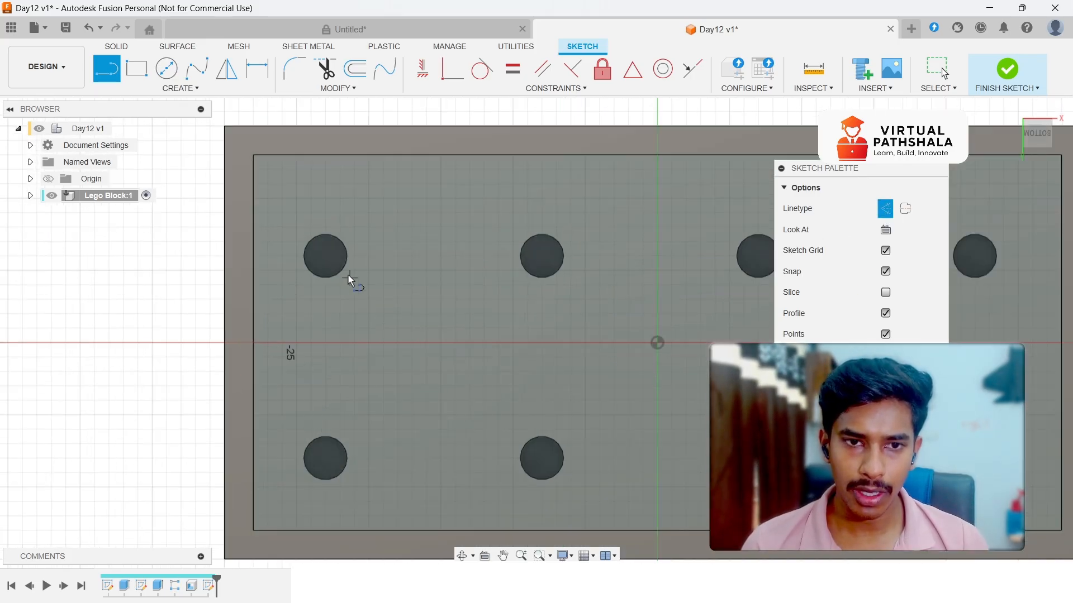
click(325, 257)
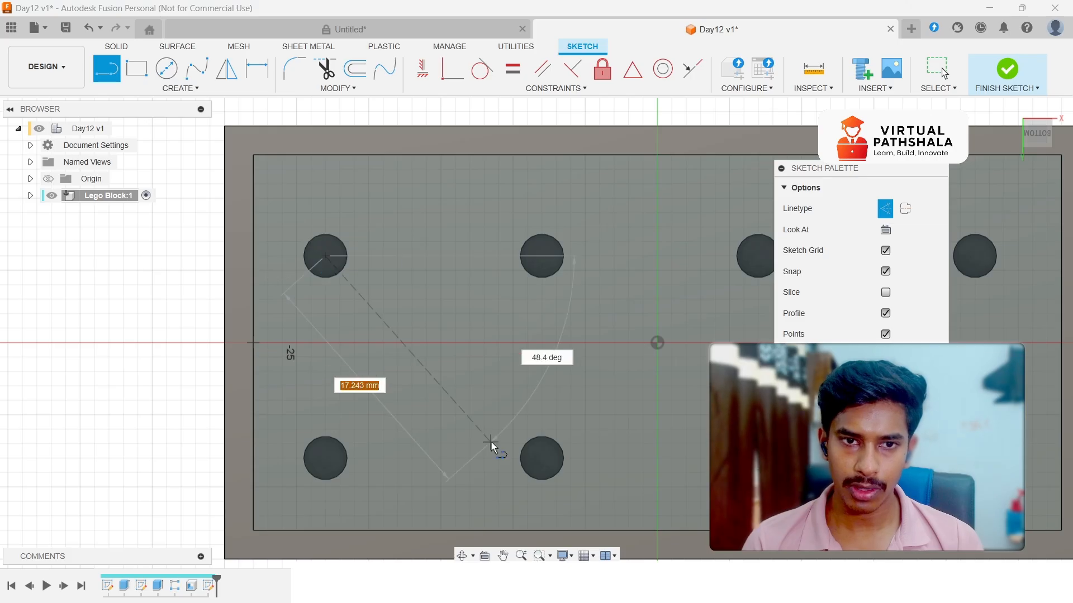
click(542, 459)
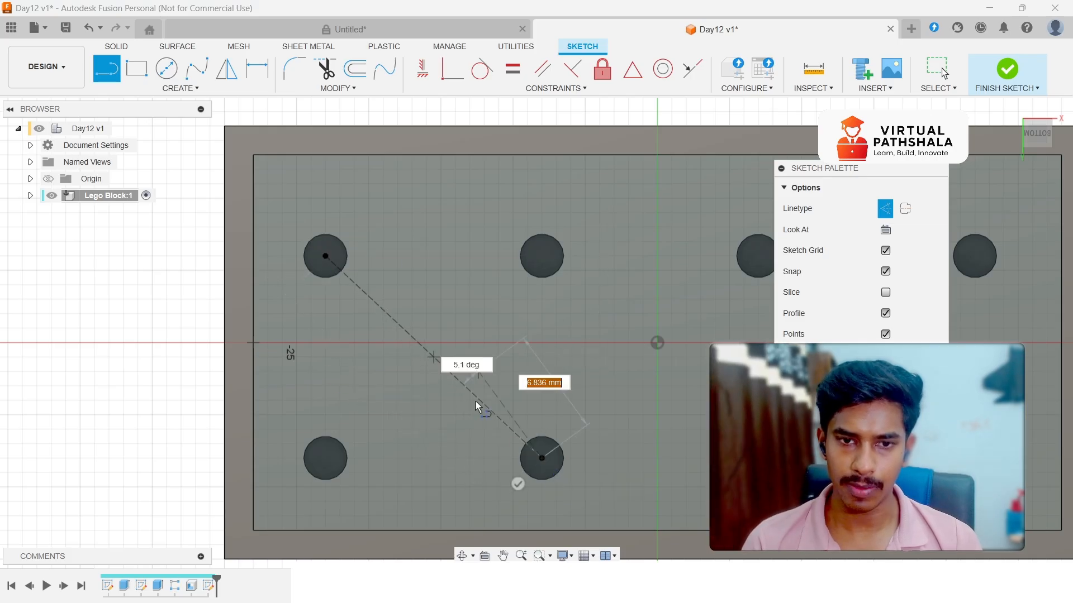
click(543, 372)
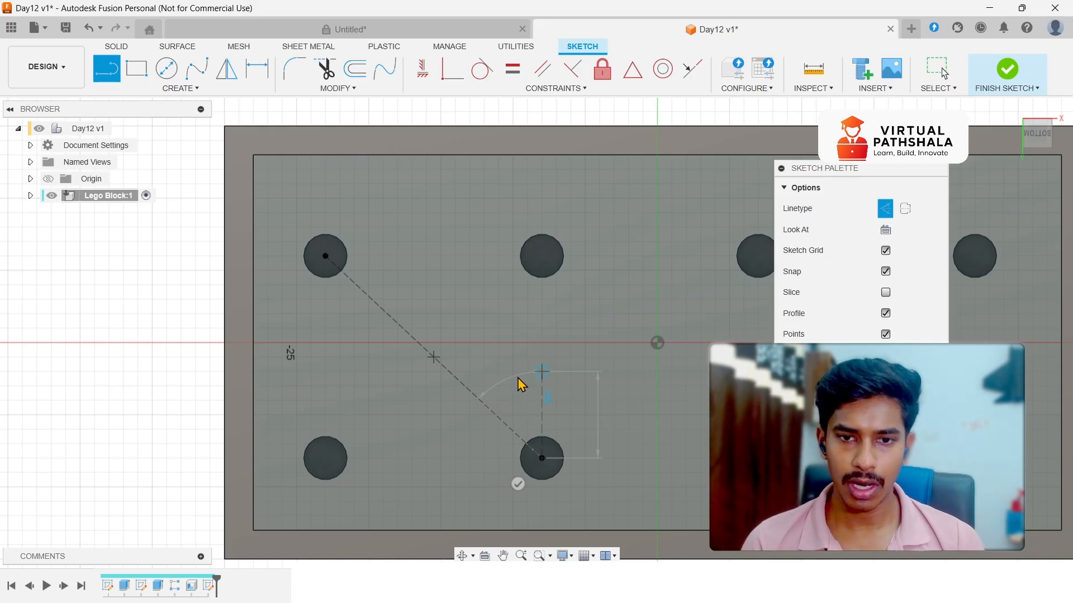
key(Escape)
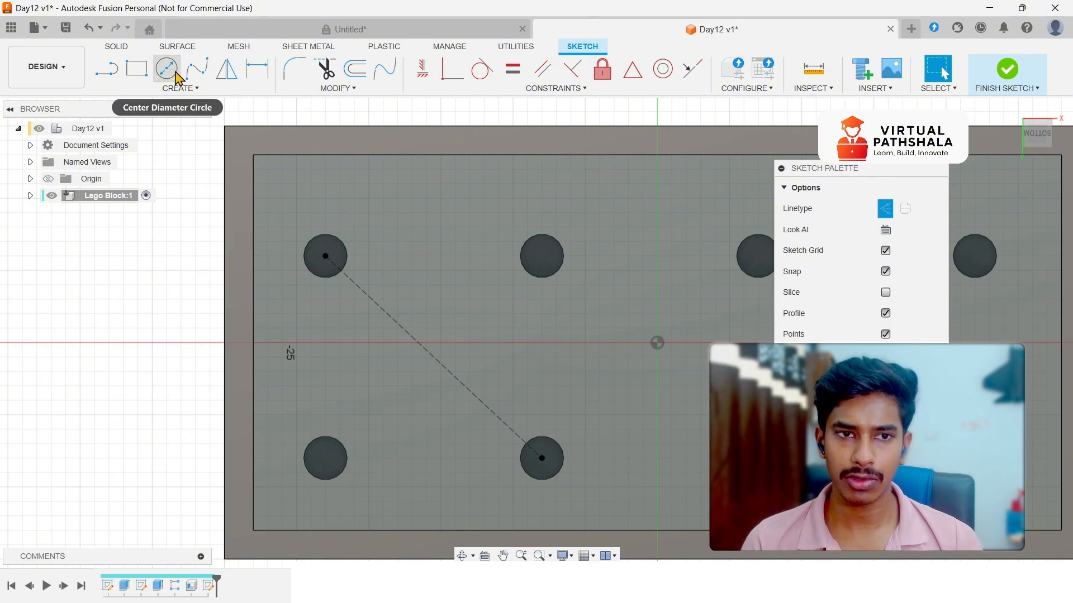
Step: Draw an 8 mm diameter circle centred on the midpoint of the diagonal construction line
click(177, 74)
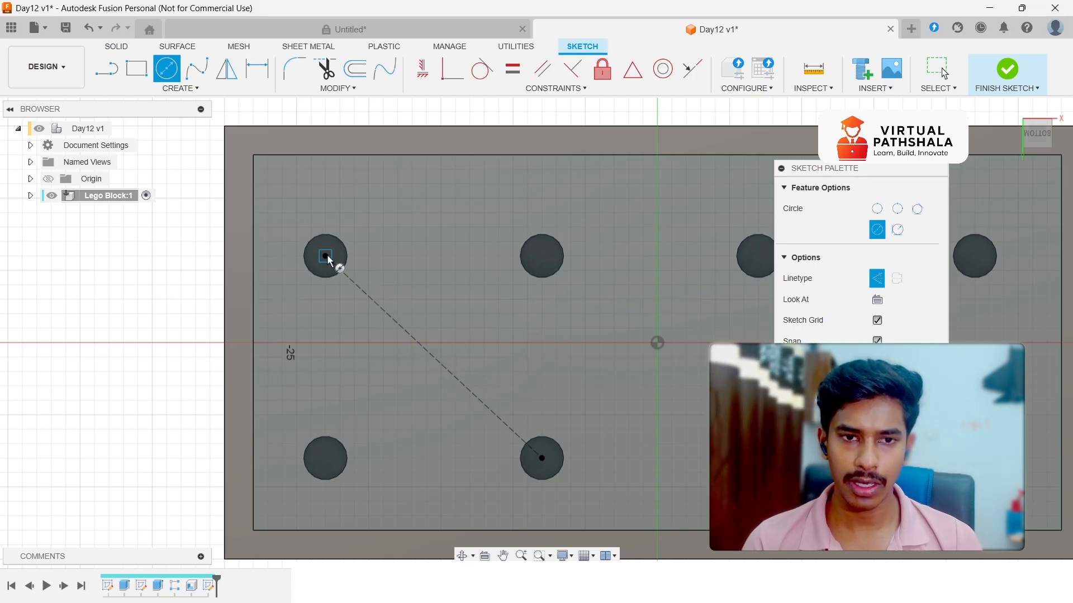
click(435, 358)
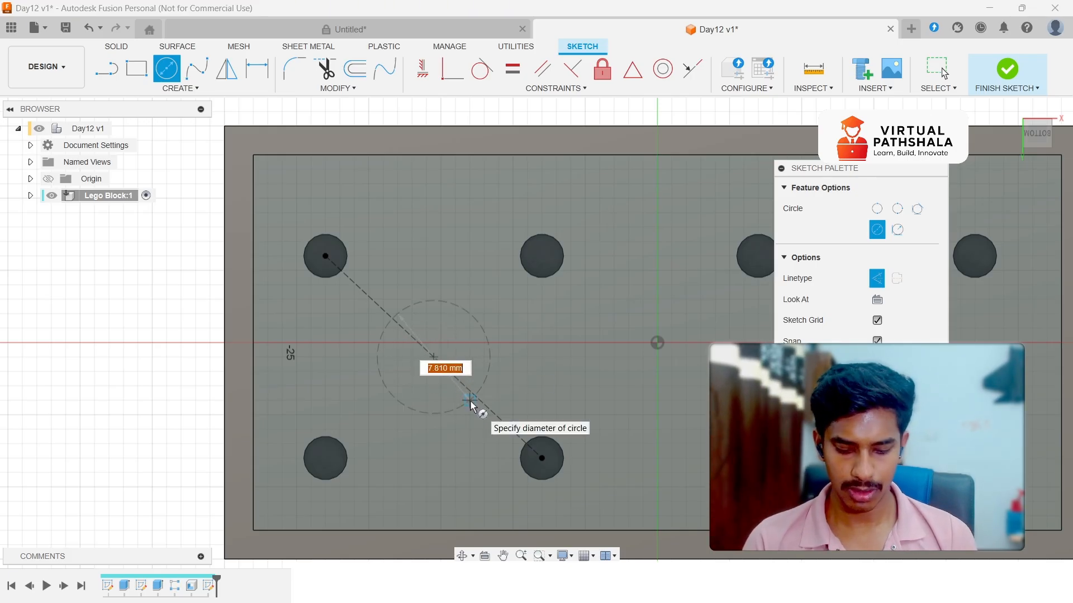
text(7)
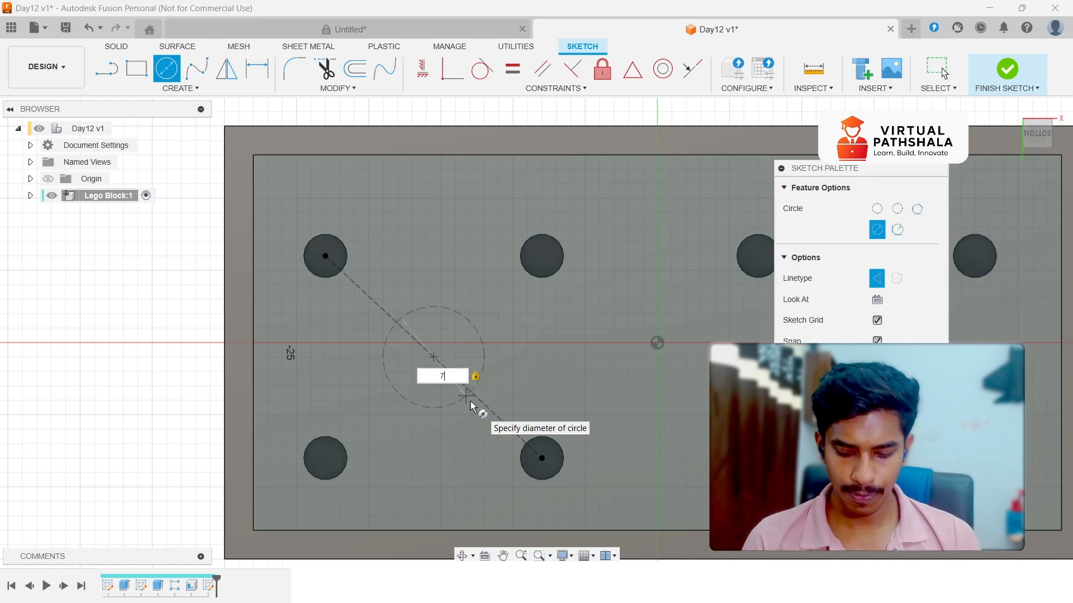
text(8)
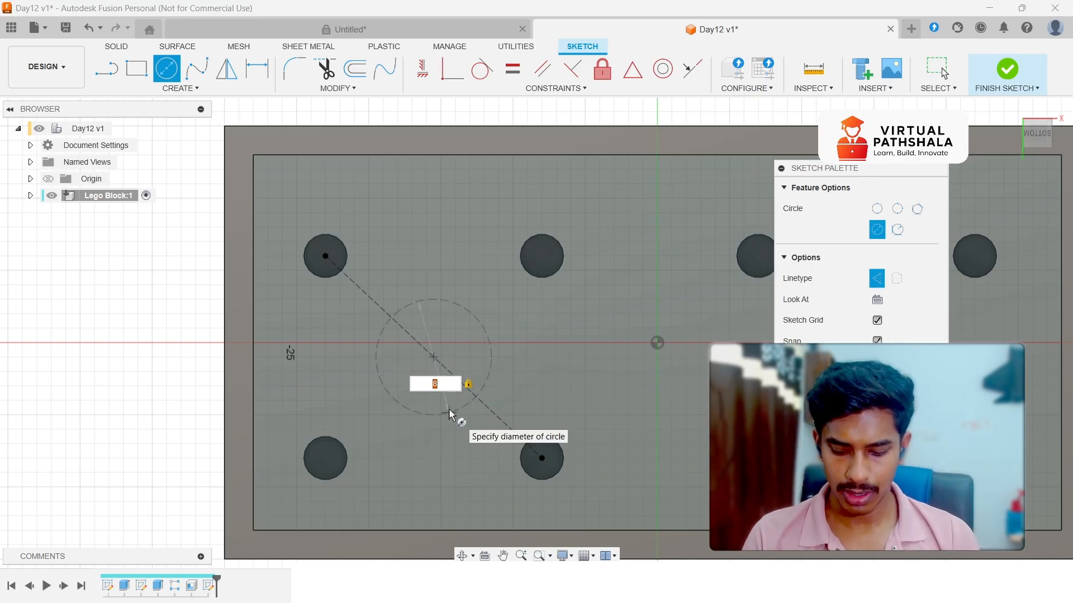
key(Return)
key(Escape)
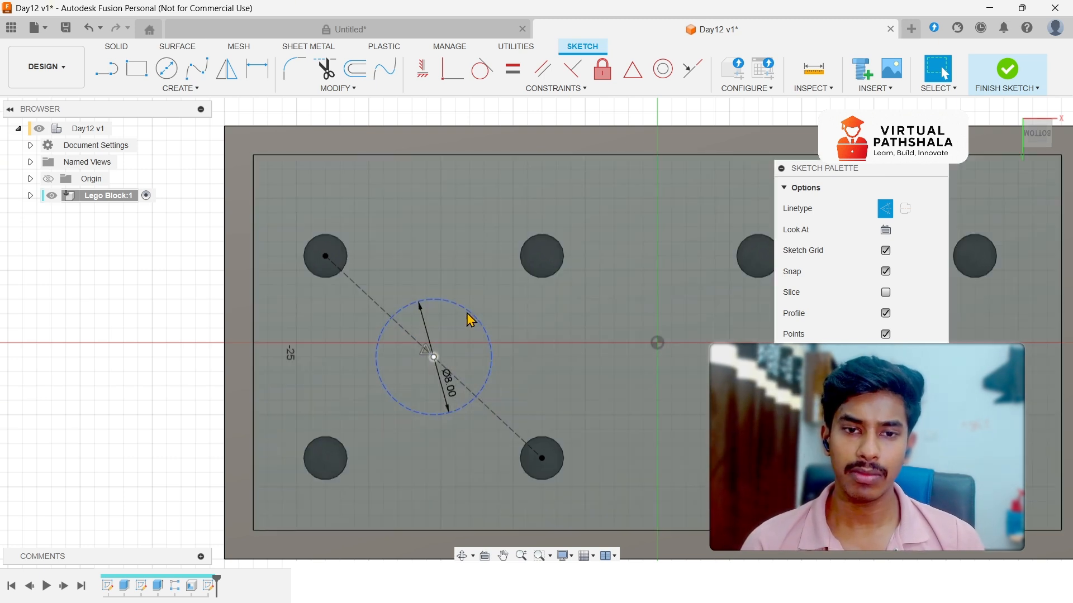
Step: Change the 8 mm circle from construction to normal geometry, and check the tube shape in the Untitled design's brick
click(467, 314)
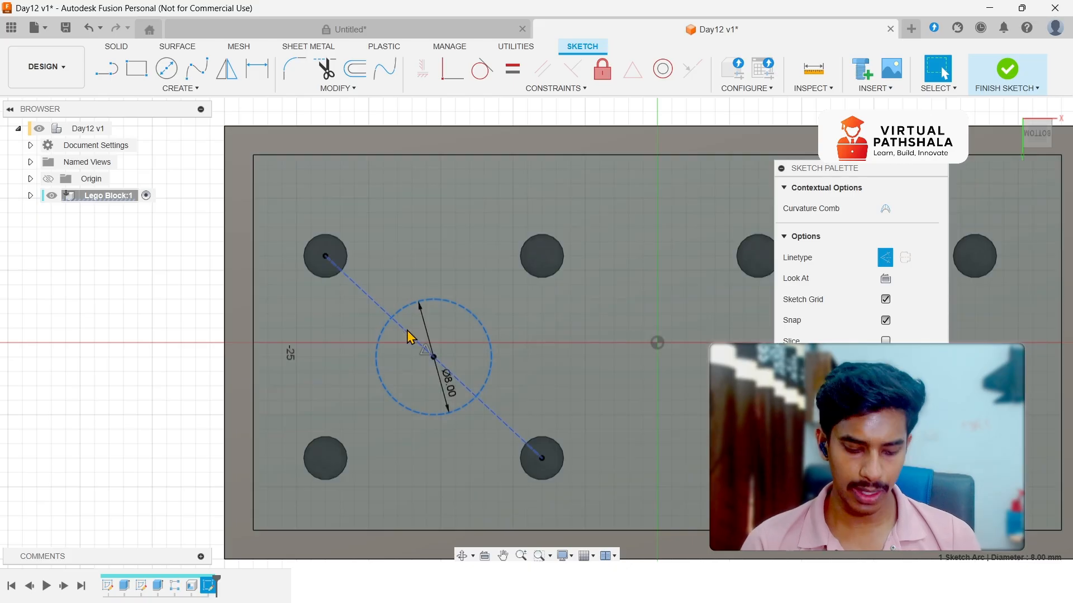
key(x)
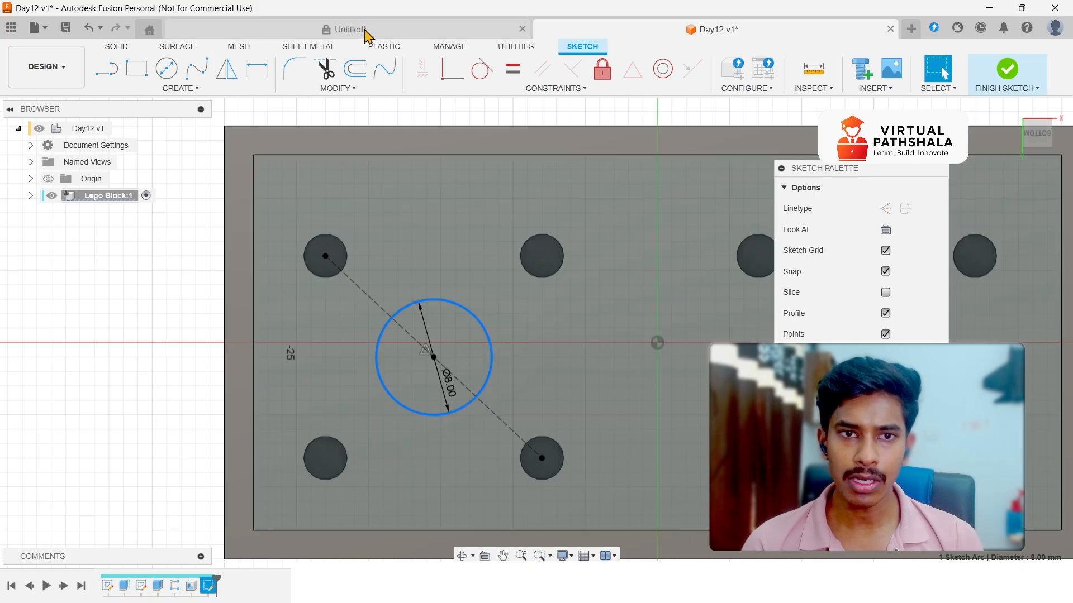
click(371, 31)
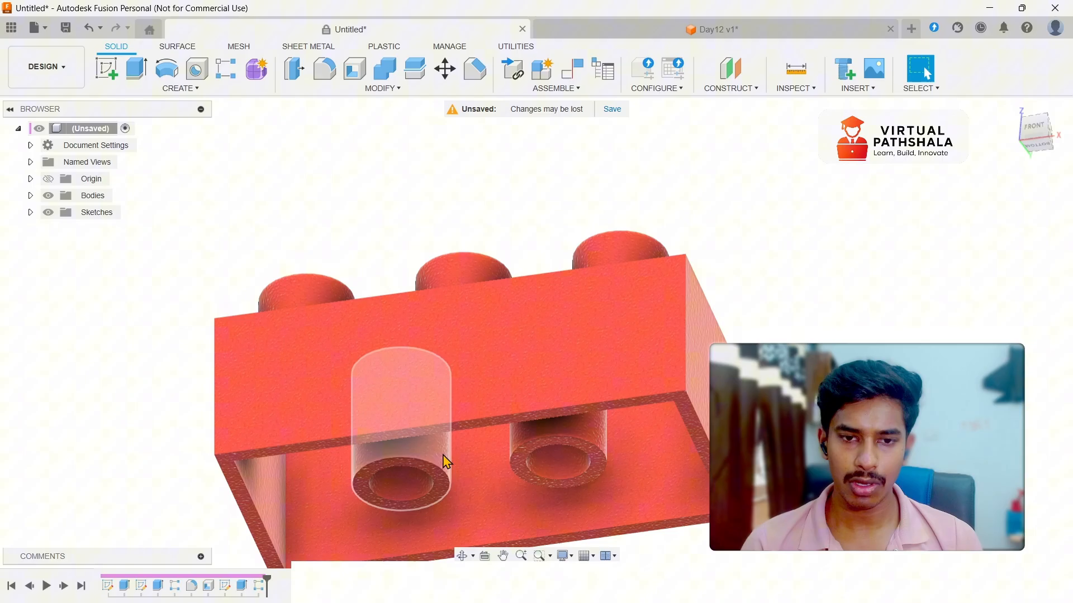
click(659, 29)
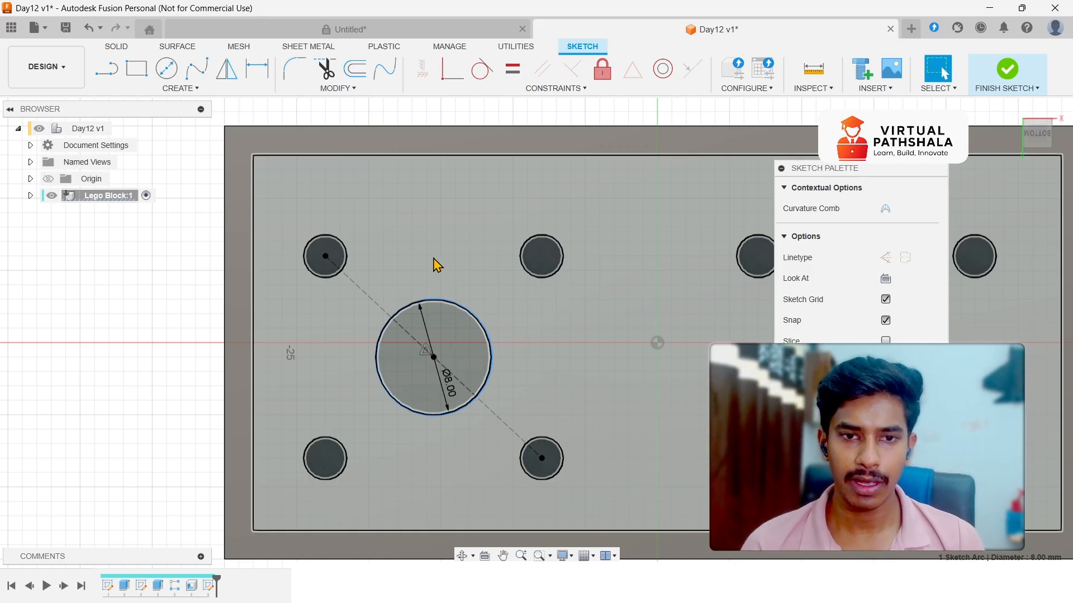
Step: Offset the 8 mm circle inward by 1 mm as normal geometry to form a ring, and finish the sketch
click(358, 72)
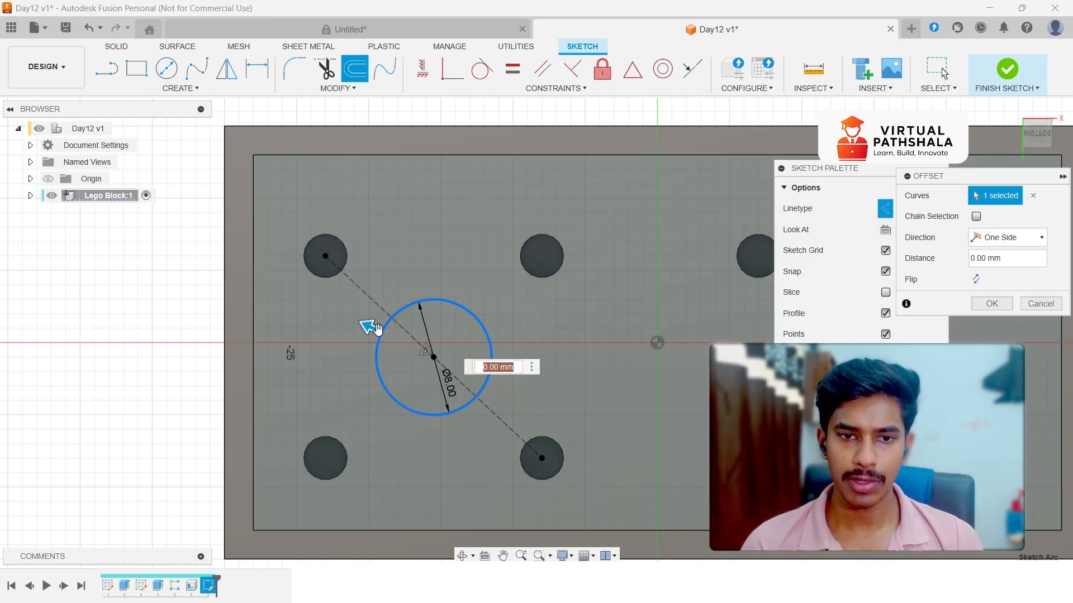
text(1)
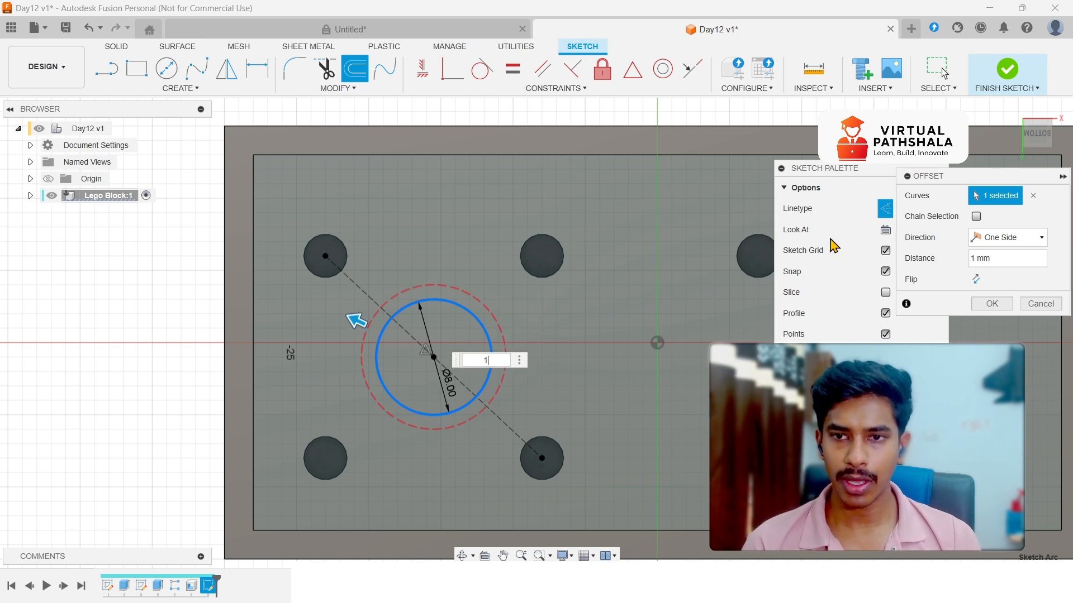
click(885, 209)
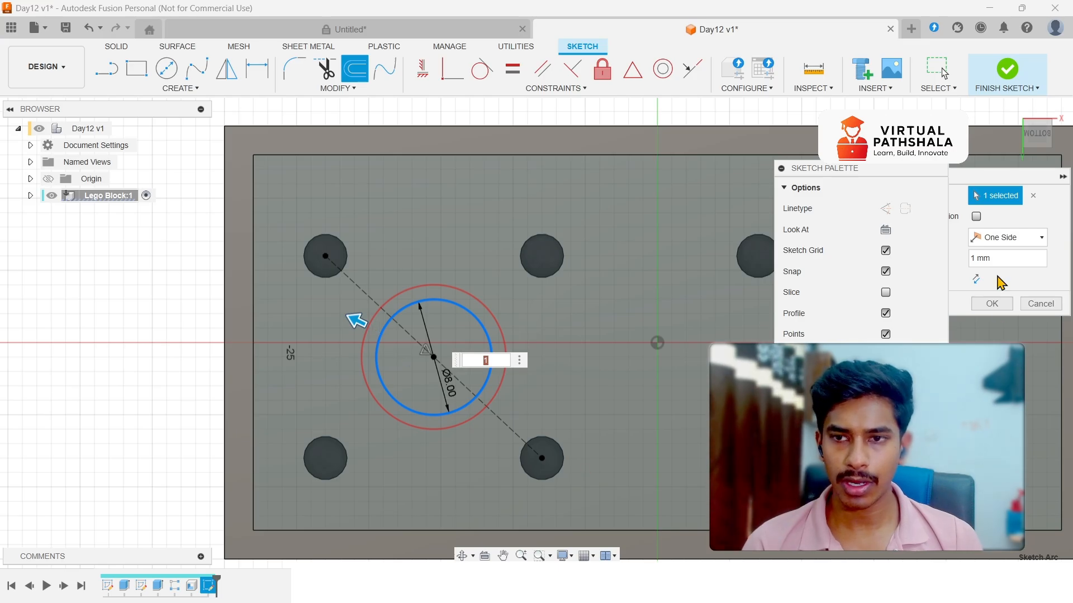
click(965, 191)
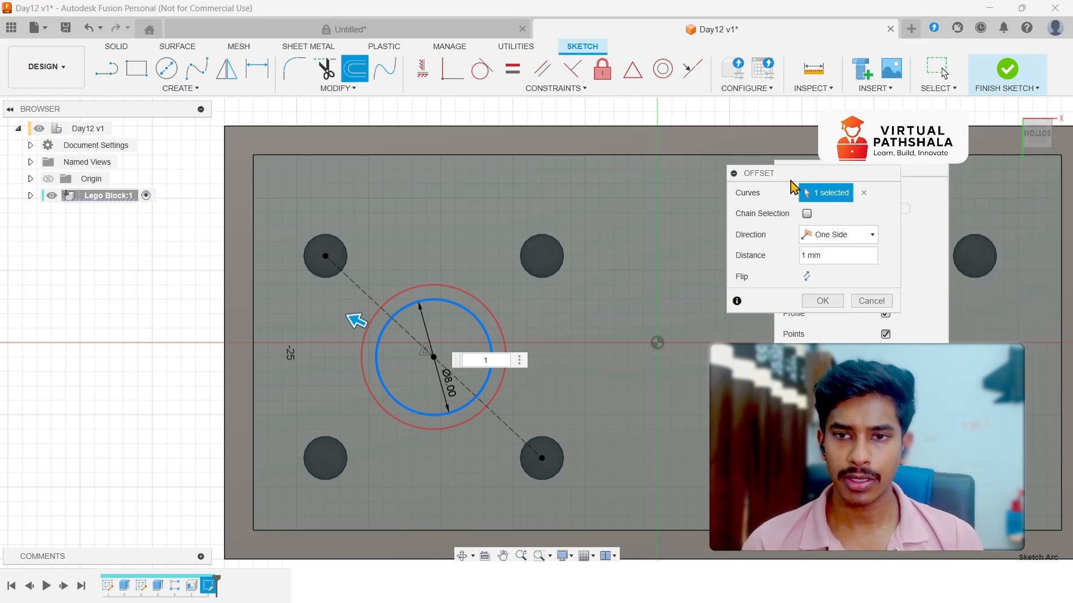
drag(878, 168, 705, 166)
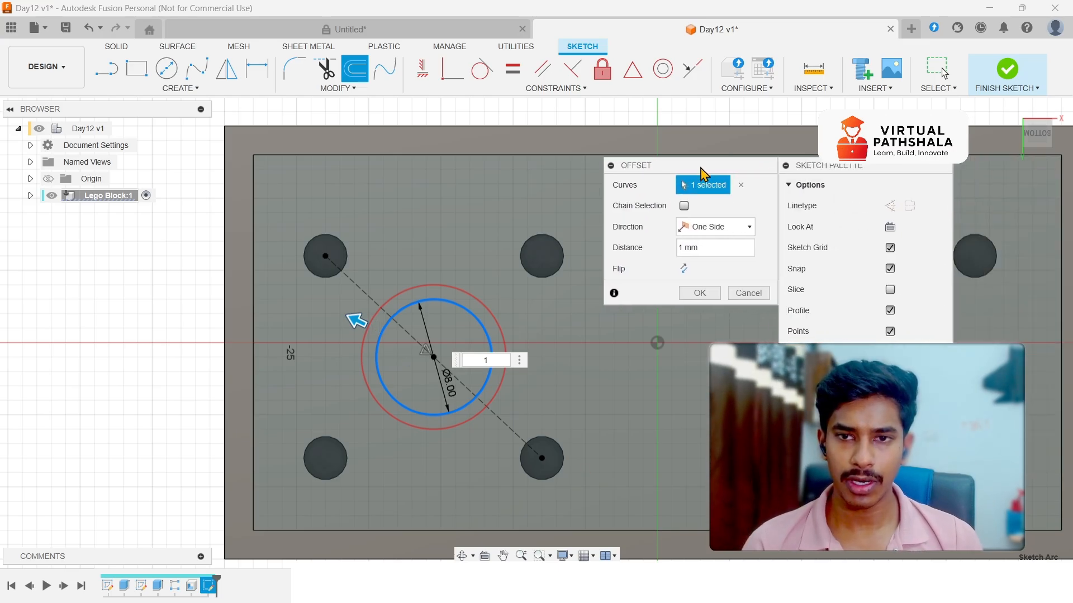
click(681, 269)
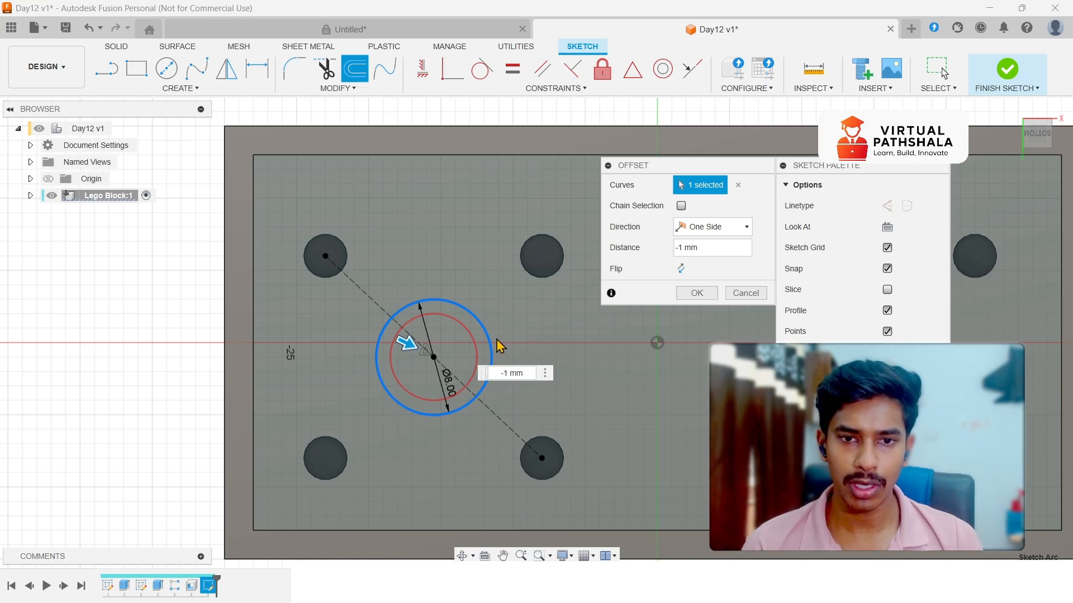
click(696, 294)
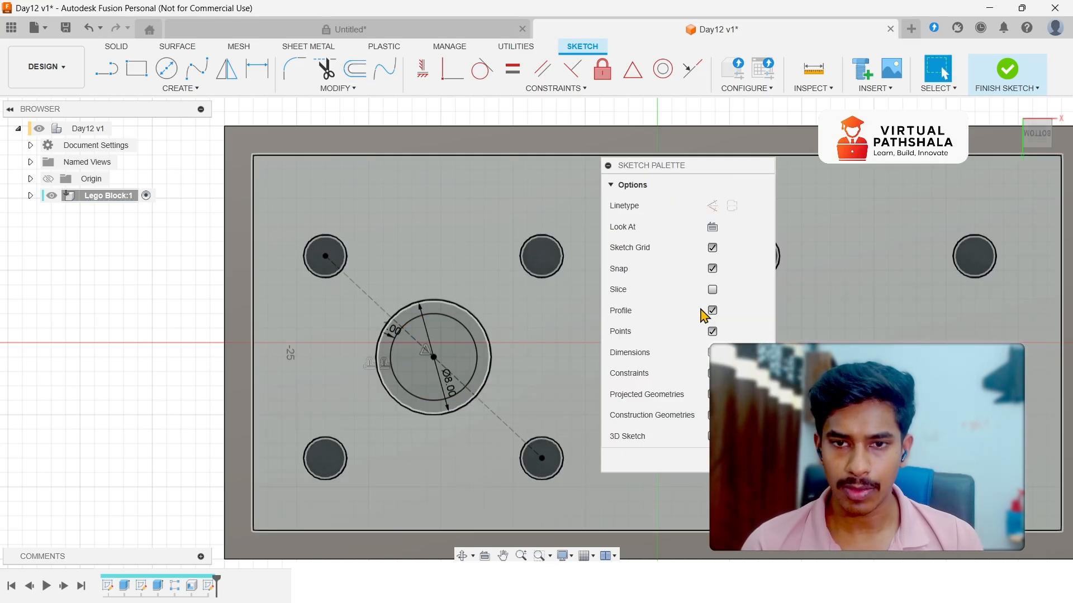
click(742, 460)
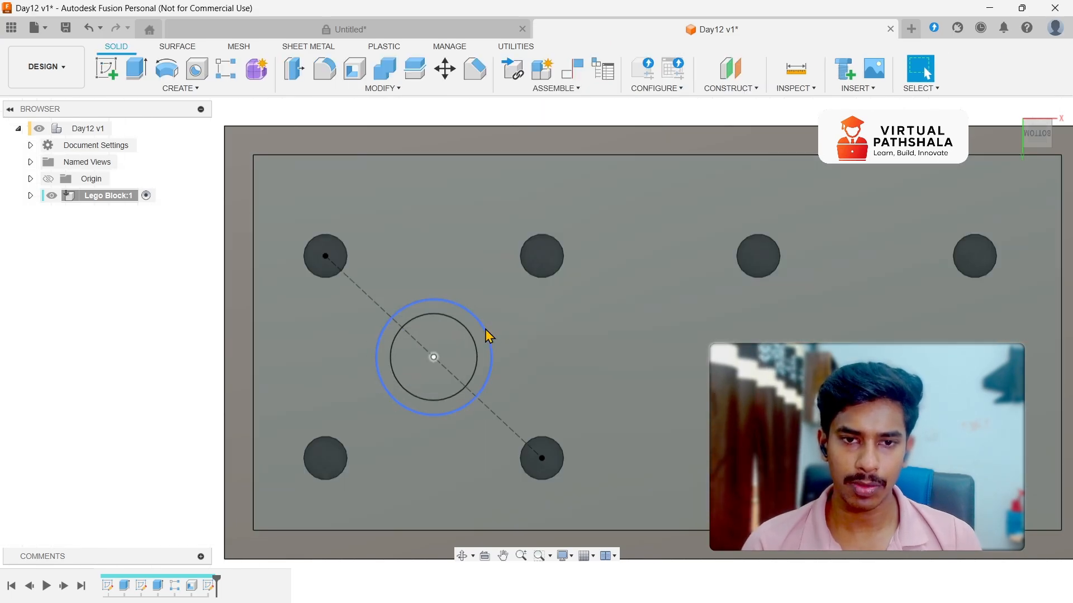
Step: Extrude the ring profile between the two circles 15 mm and join it to the block as a tube
scroll(477, 343, up, 5)
click(490, 322)
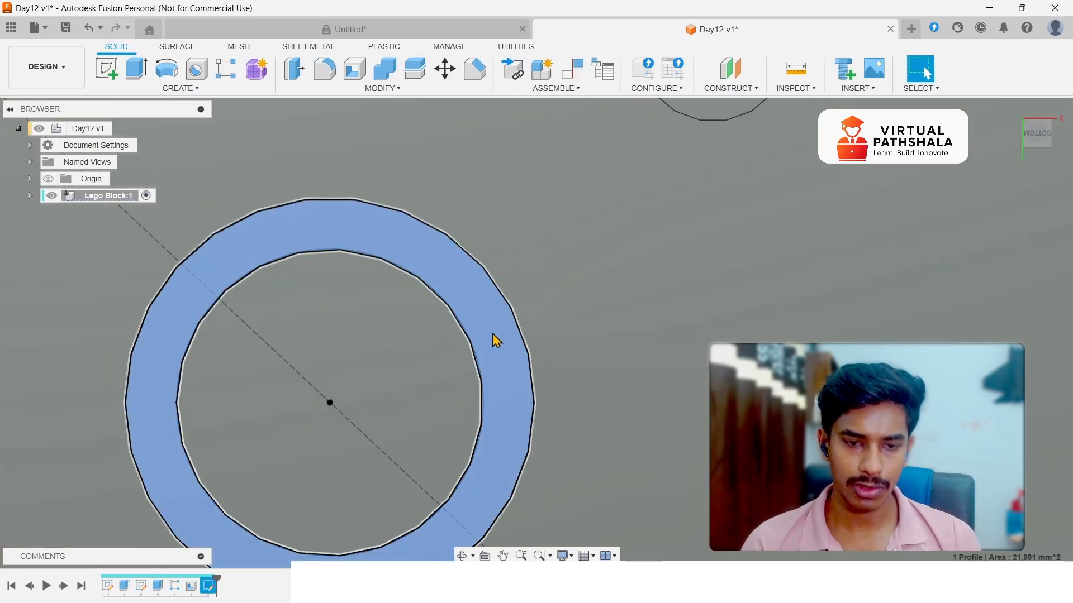
scroll(531, 380, down, 5)
key(e)
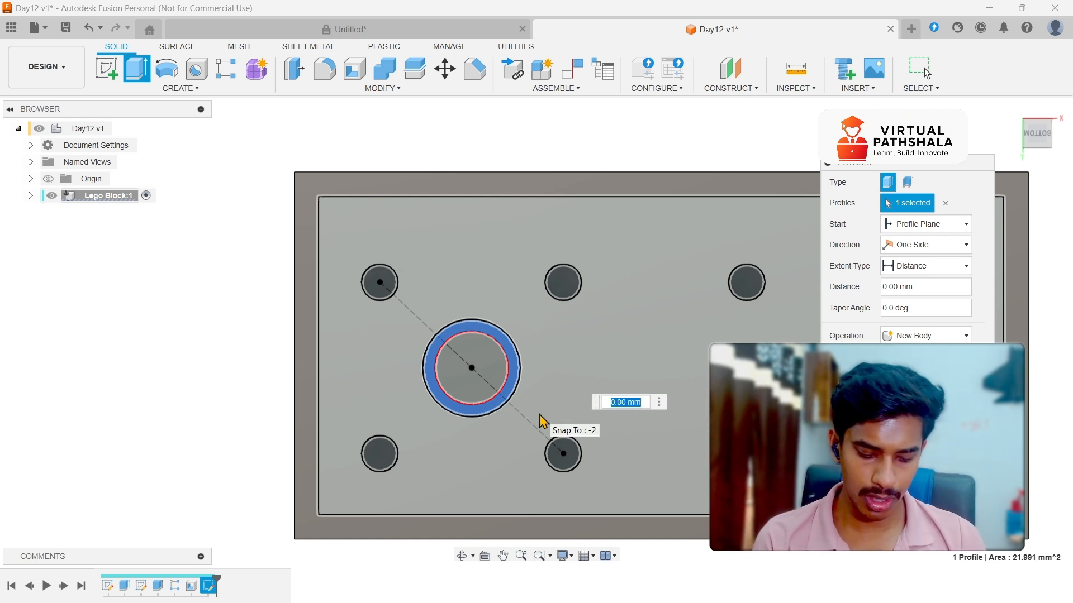
text(15)
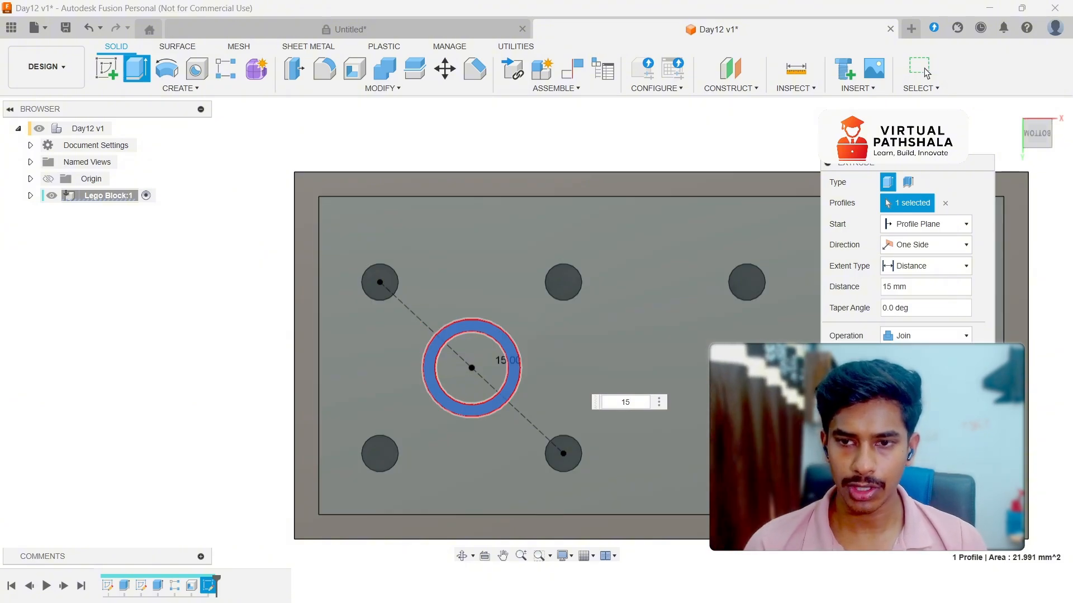
key(Return)
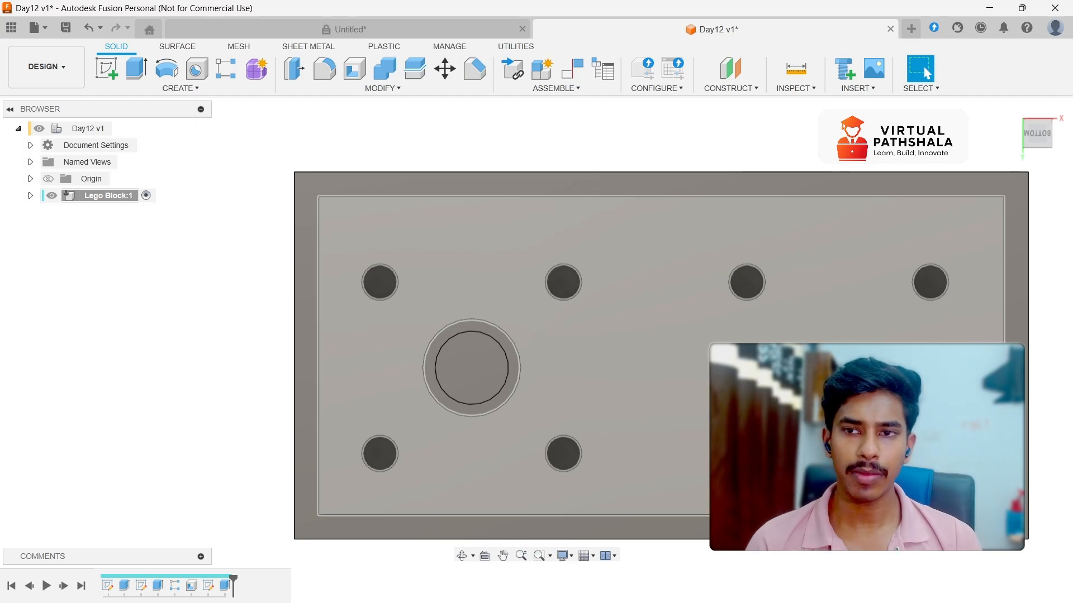
Step: Pattern the tube extrusion along the block's long inner edge with quantity 3 over a 31 mm extent
click(1015, 109)
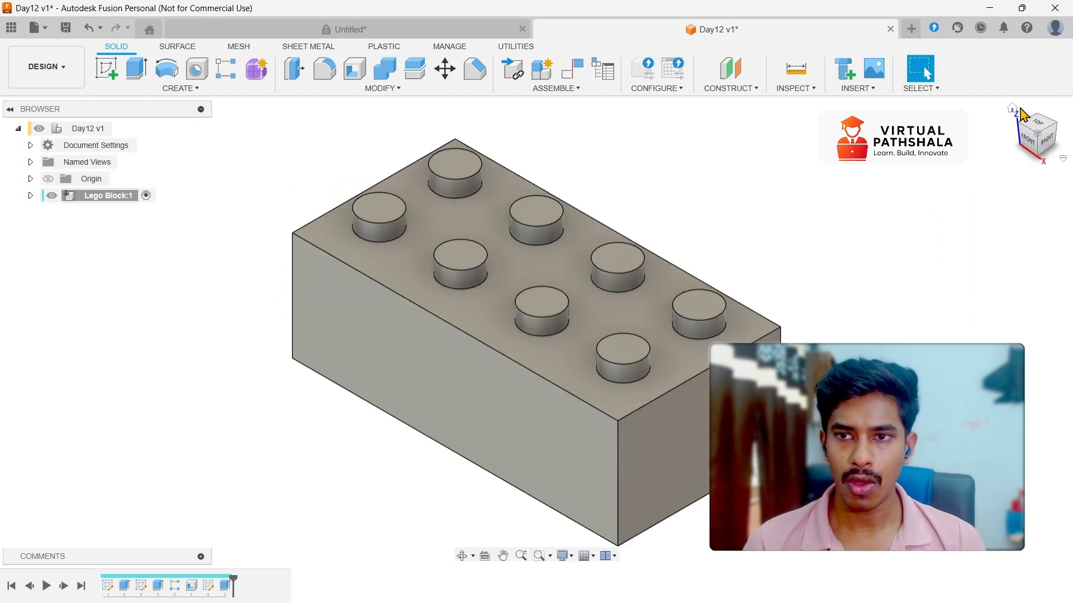
mouse_move(1031, 141)
mouse_down()
mouse_move(1031, 78)
mouse_move(1050, 83)
mouse_up()
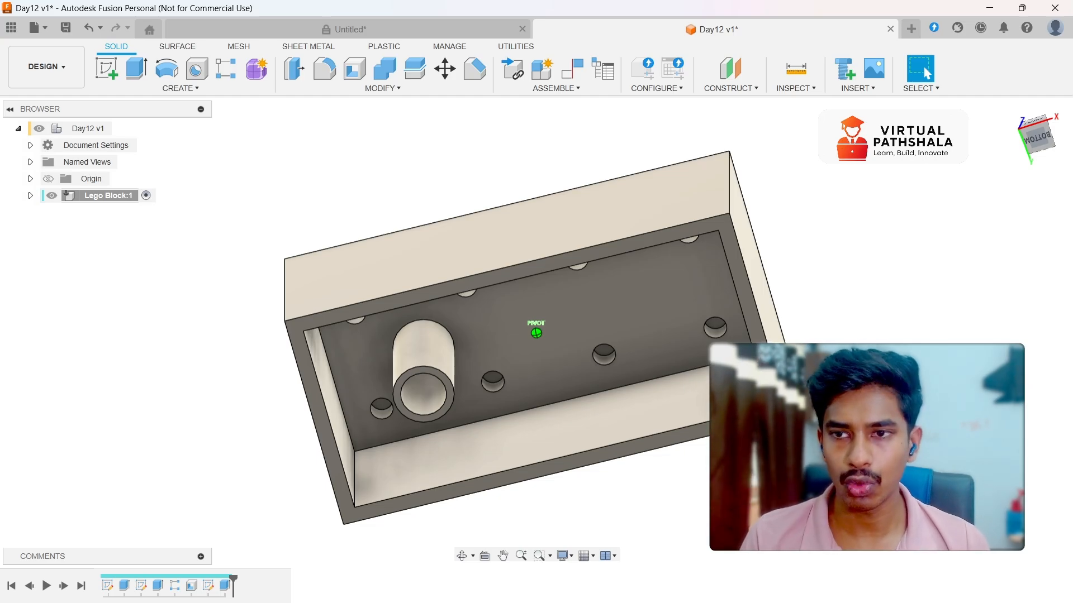
shift+middle_drag(807, 413, 818, 398)
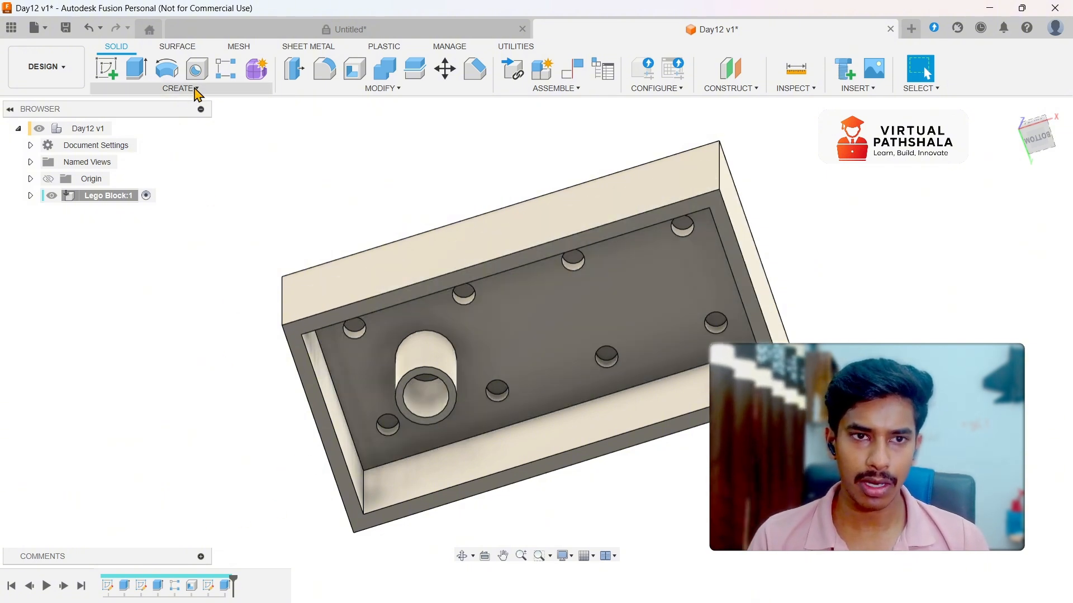
click(225, 69)
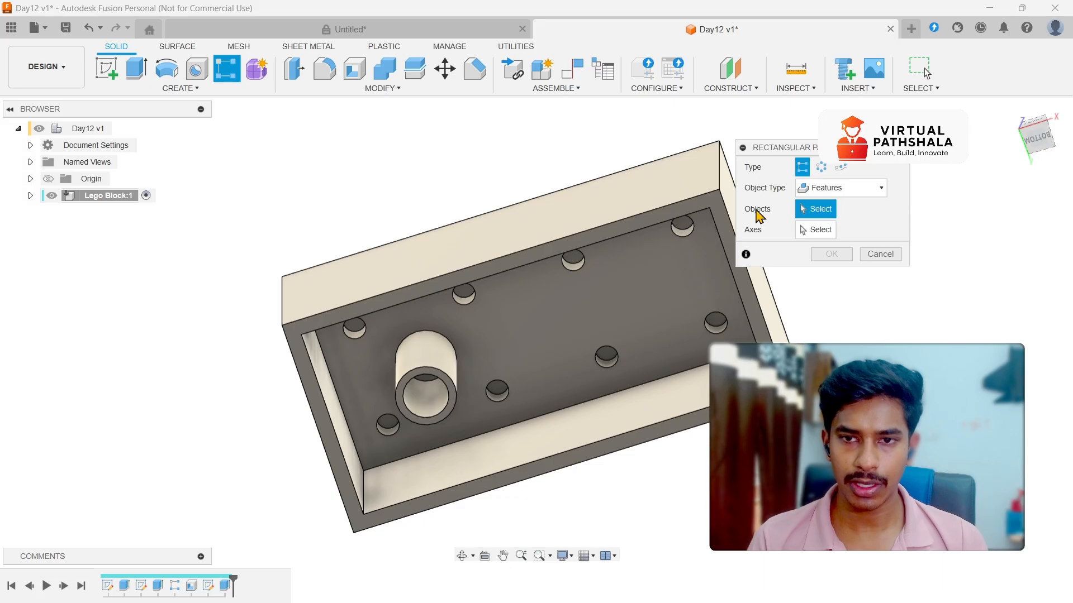
click(224, 592)
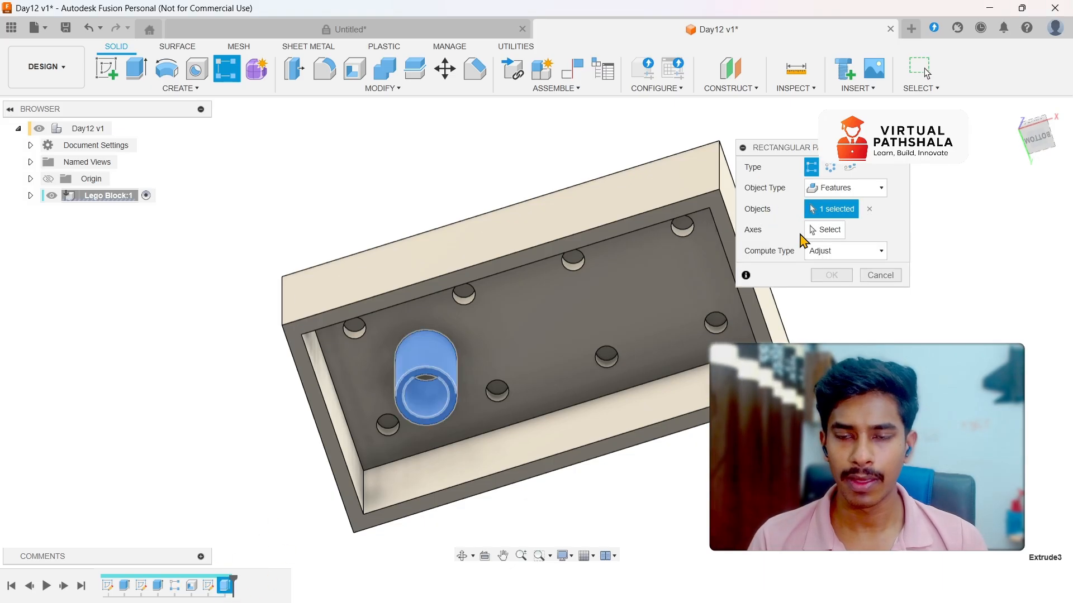
click(821, 230)
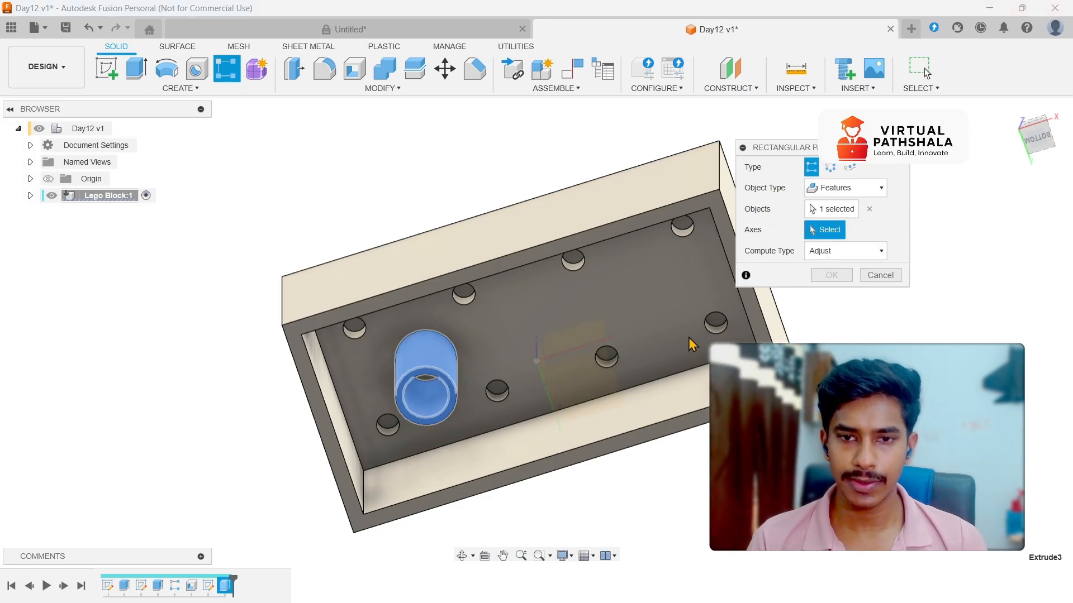
click(574, 450)
drag(441, 372, 665, 302)
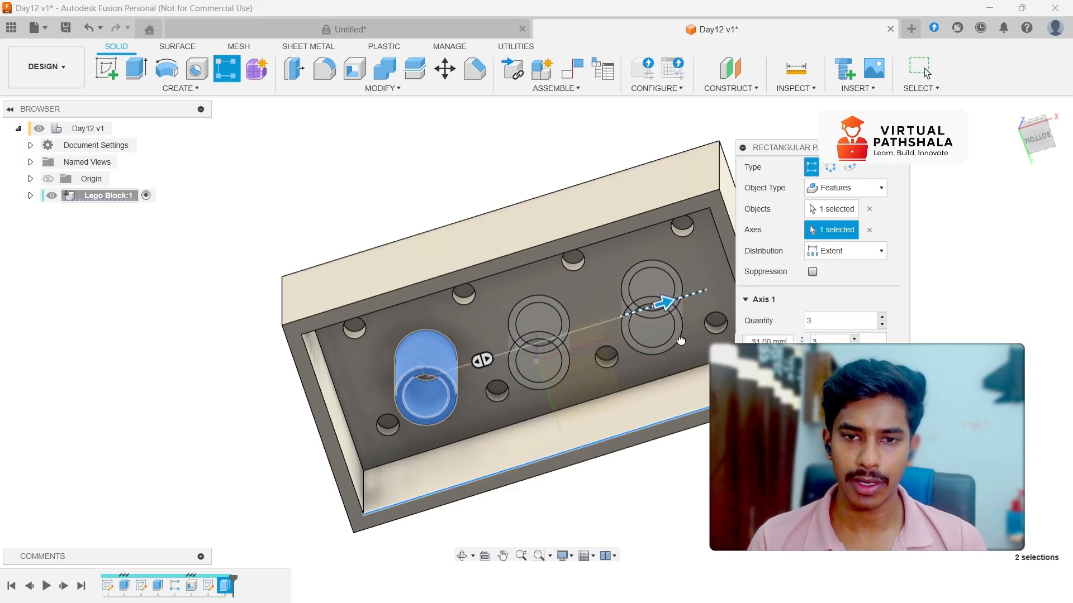
click(1037, 136)
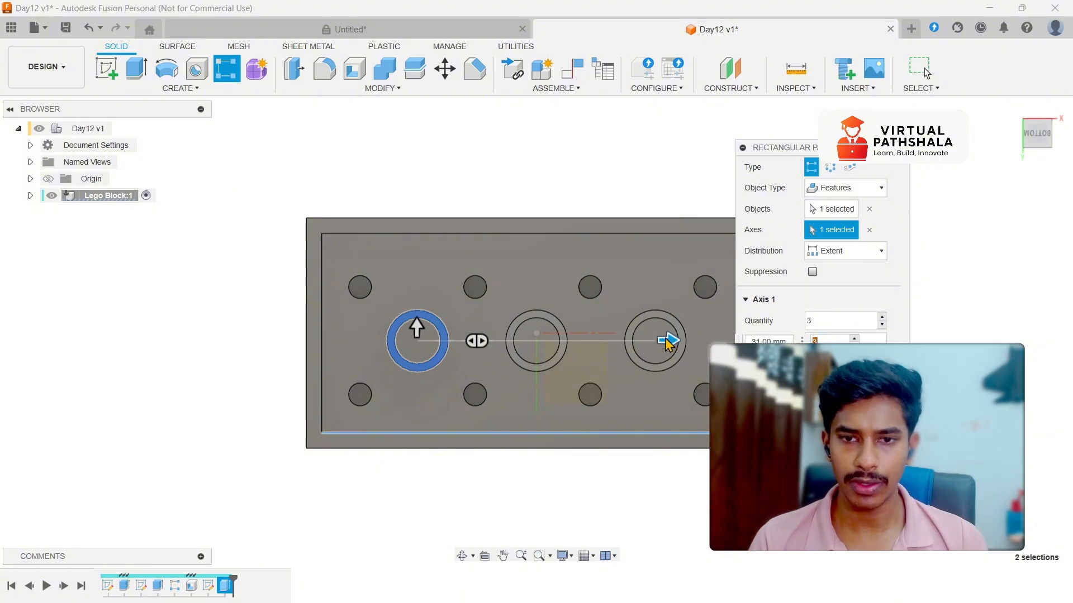
scroll(567, 179, up, 1)
middle_drag(551, 174, 383, 134)
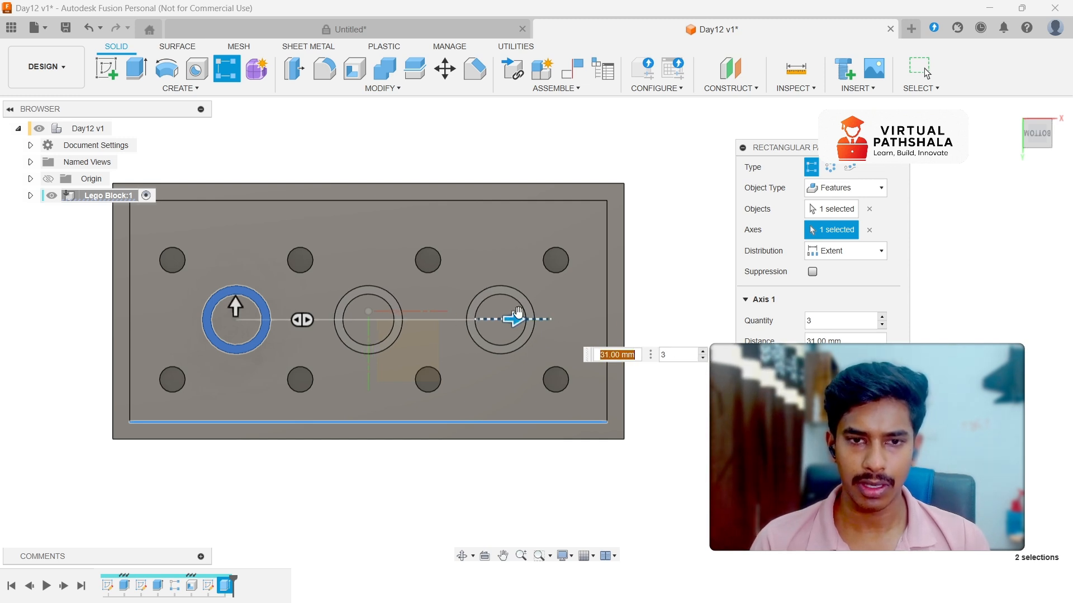
key(Return)
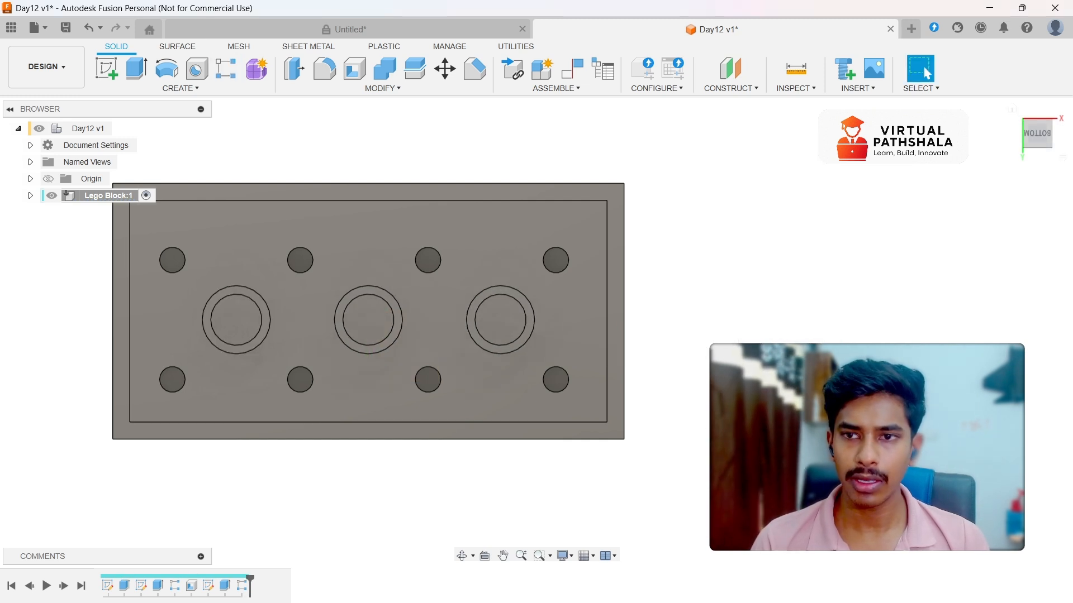
Step: Fillet the top circular edges of all eight studs with a 0.5 mm radius
click(1012, 107)
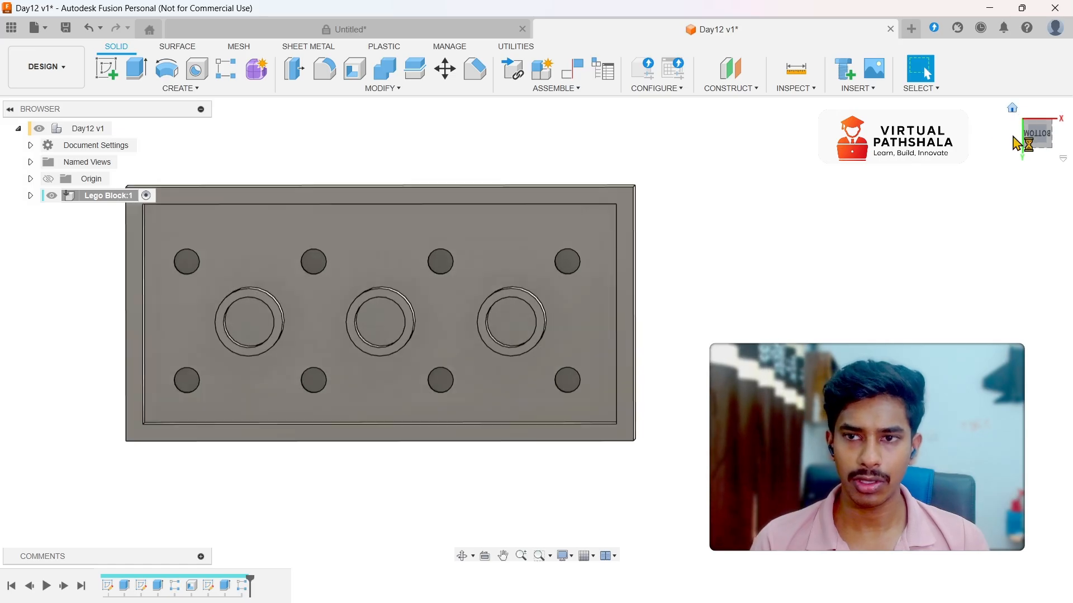
mouse_move(1036, 146)
mouse_down()
mouse_move(1042, 16)
mouse_move(1061, 22)
mouse_move(1068, 51)
mouse_move(1064, 124)
mouse_move(1050, 144)
mouse_move(1061, 140)
mouse_move(1040, 143)
mouse_up()
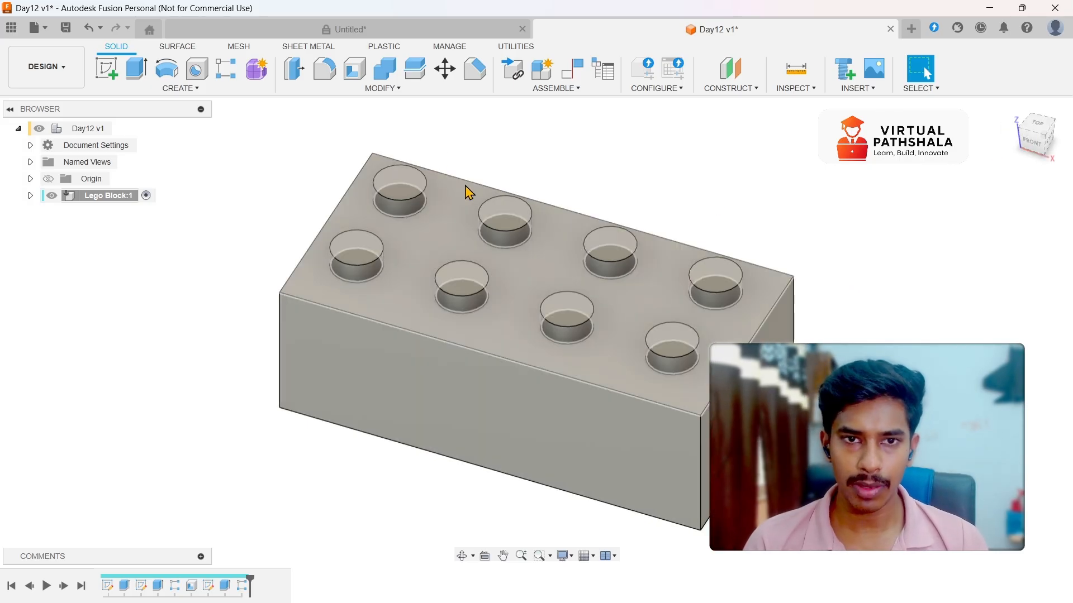
key(f)
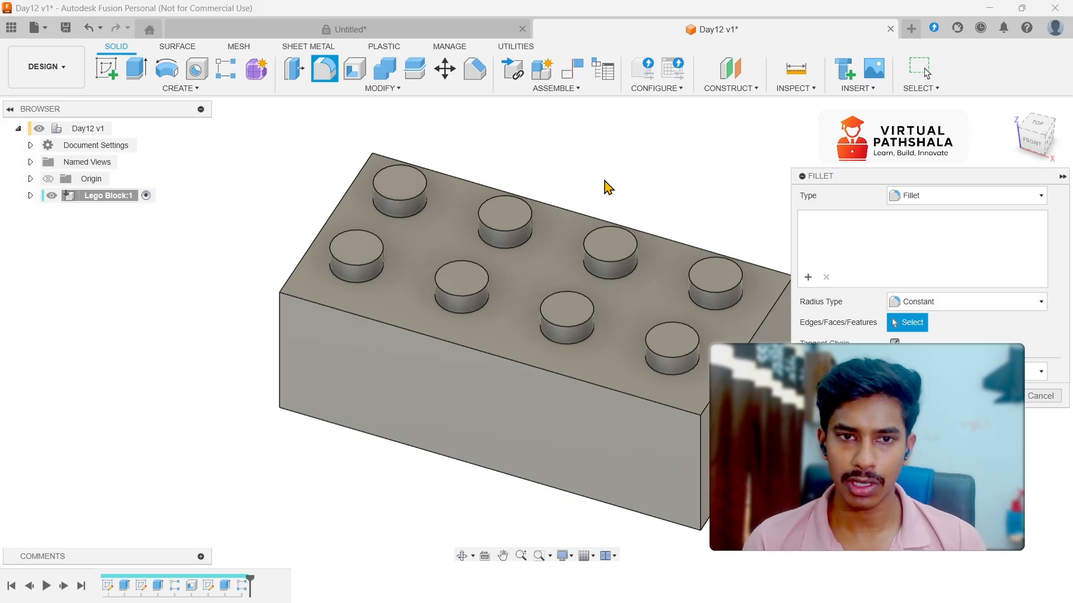
click(395, 203)
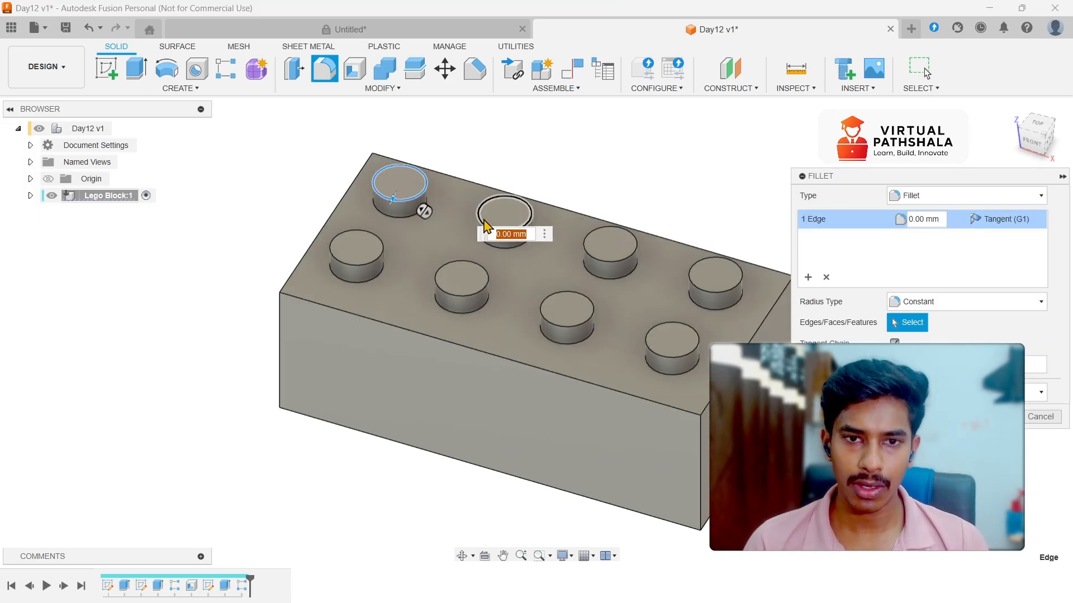
click(484, 226)
click(592, 232)
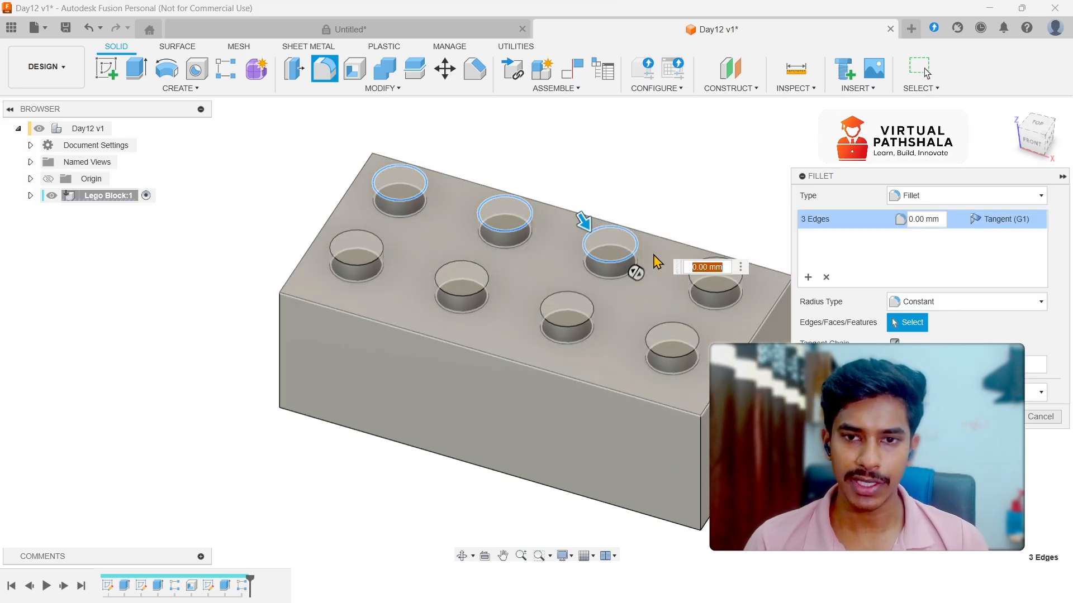
click(692, 280)
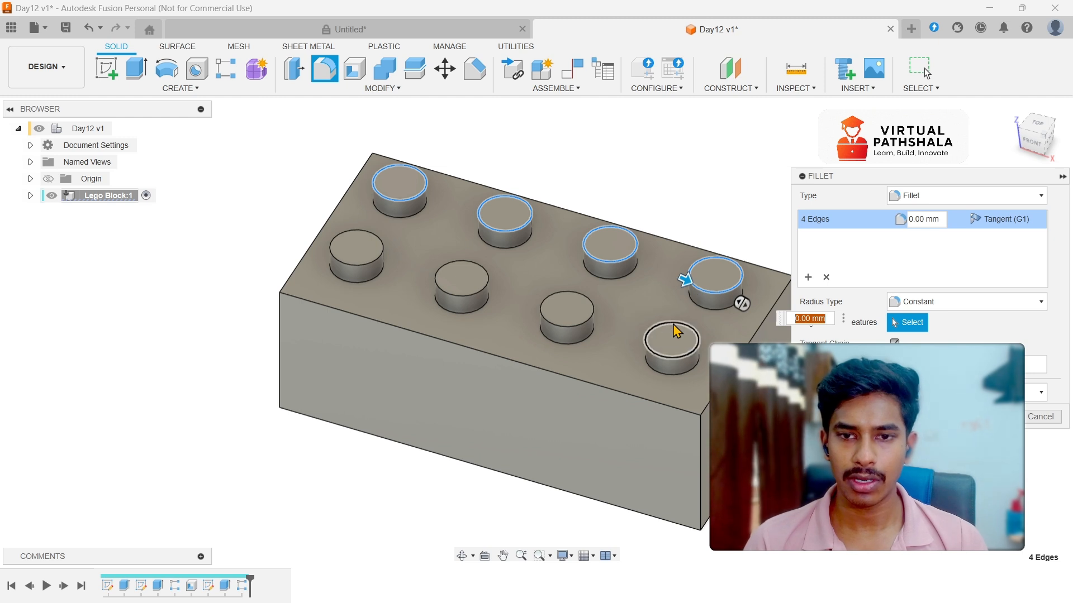
click(676, 340)
click(568, 309)
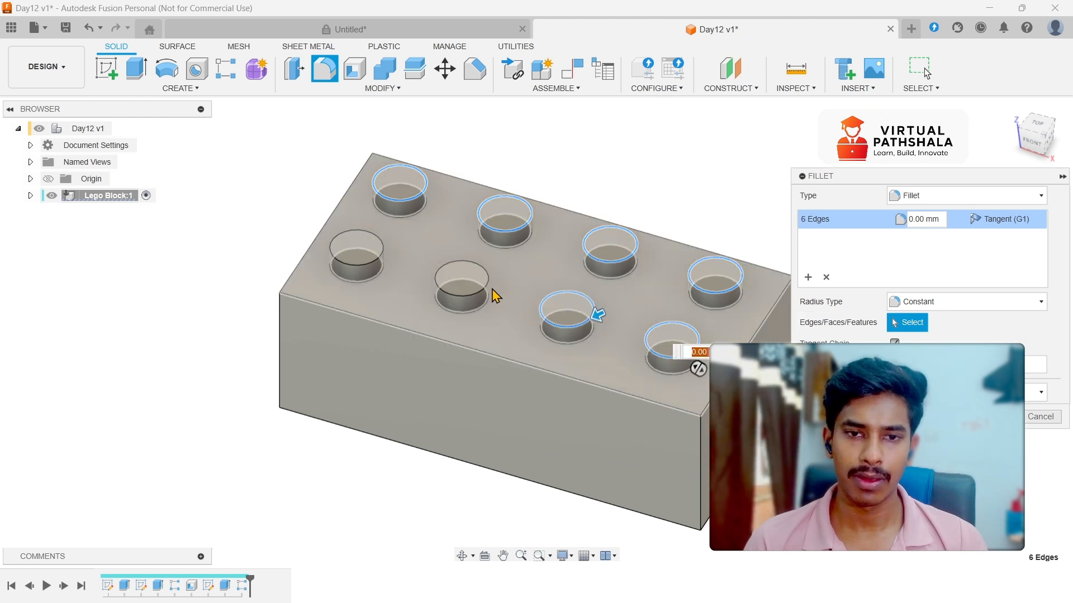
click(479, 295)
click(378, 262)
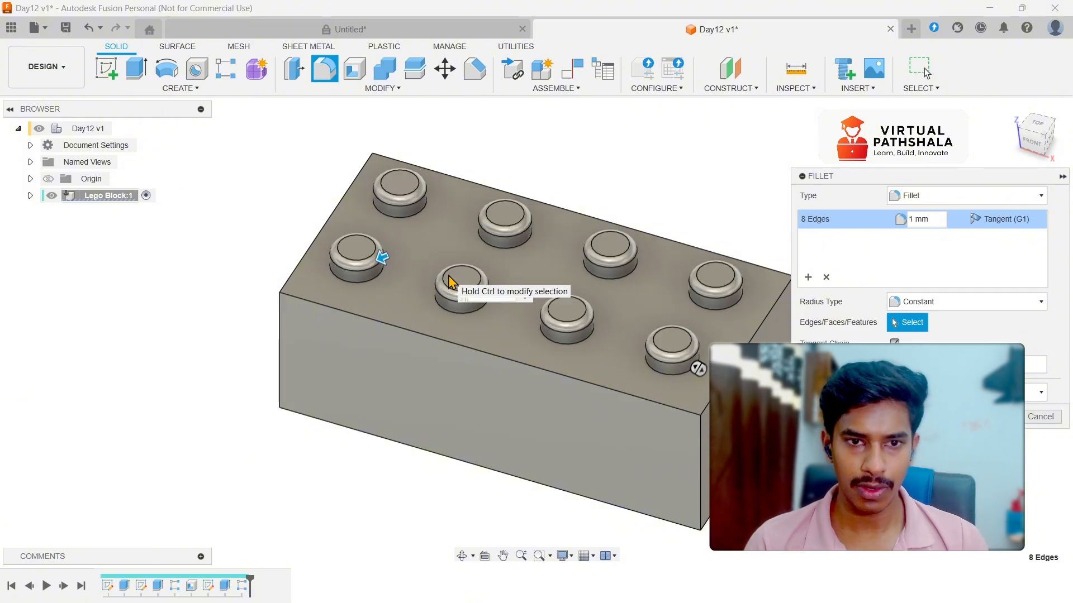
text(1)
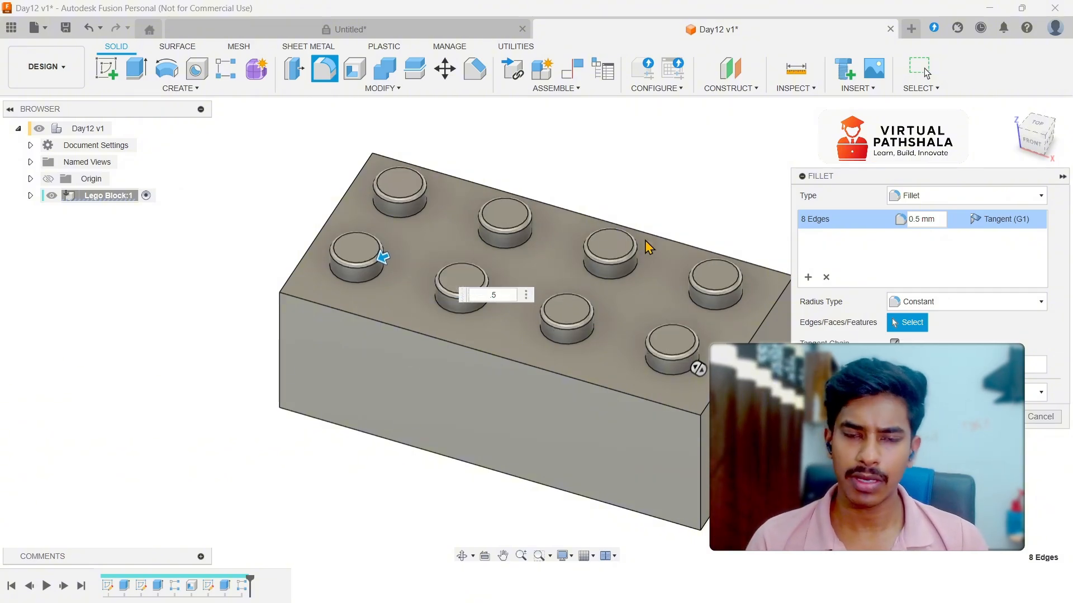
shift+middle_drag(536, 333, 558, 335)
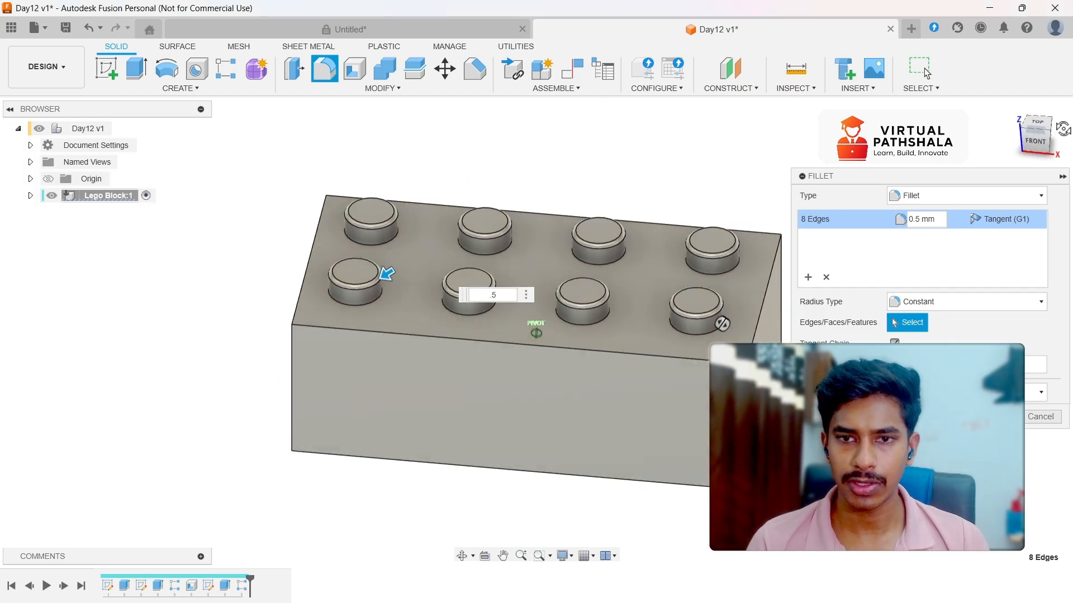
mouse_move(722, 324)
shift+middle_down()
mouse_move(716, 290)
mouse_move(695, 335)
shift+middle_up()
key(Return)
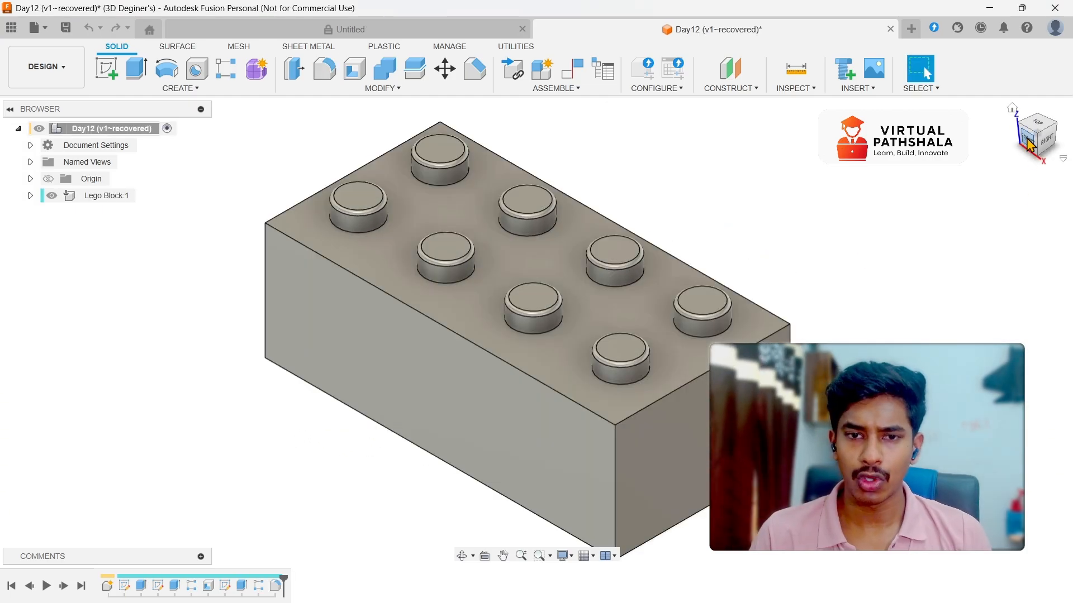
Step: Check the filleted studs from a low front angle, and switch to the Untitled design
mouse_move(537, 333)
shift+middle_down()
mouse_move(553, 358)
mouse_move(537, 333)
shift+middle_up()
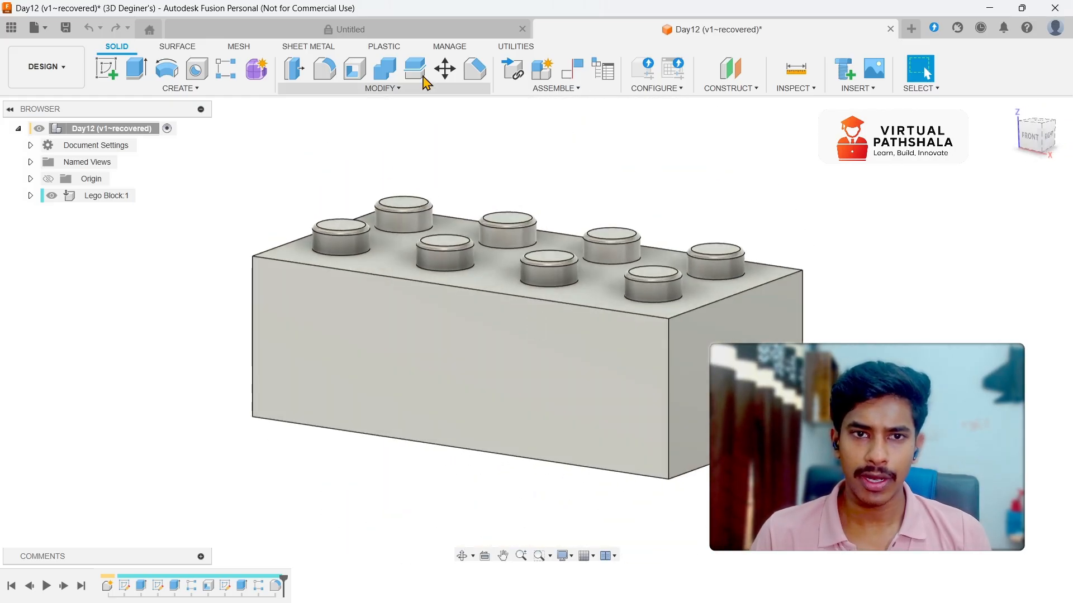
click(403, 29)
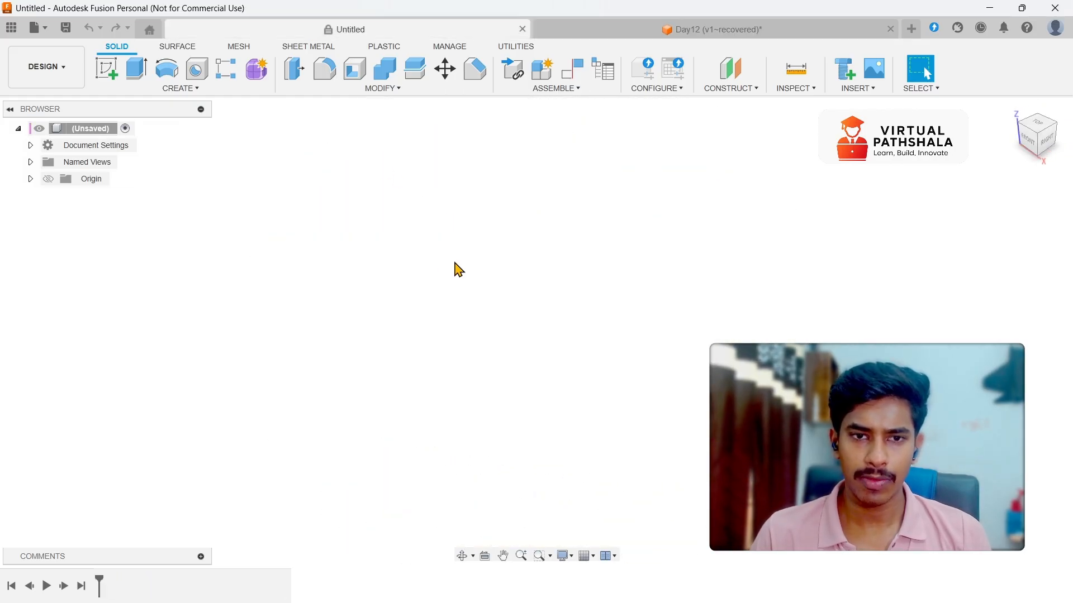
Step: Return to the Day12 design and apply the Powder Coat - Rough (Red) appearance to the whole Lego block
click(657, 31)
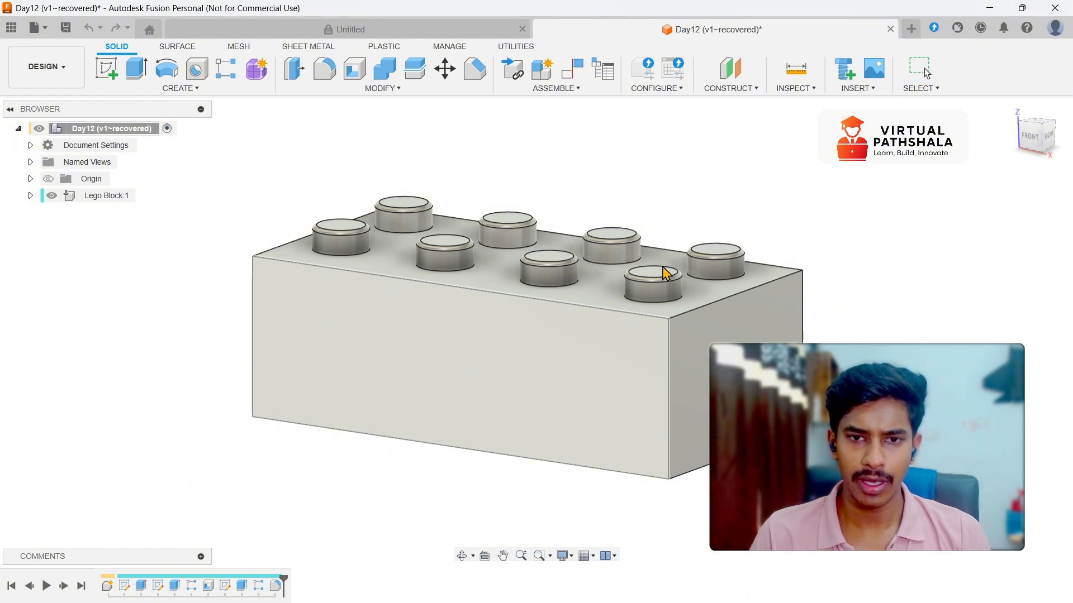
key(a)
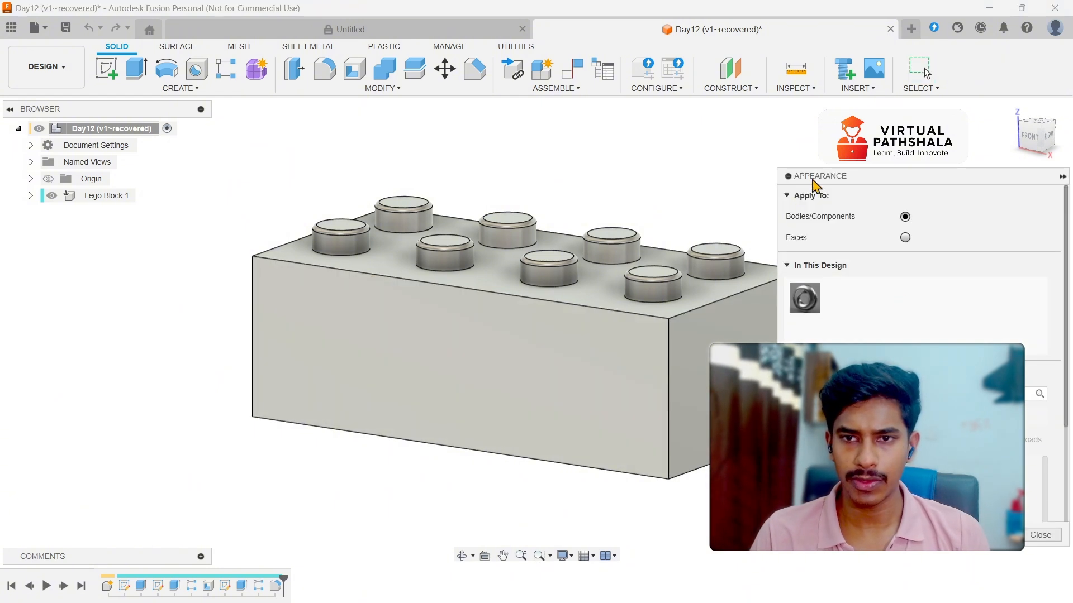
drag(849, 183, 777, 134)
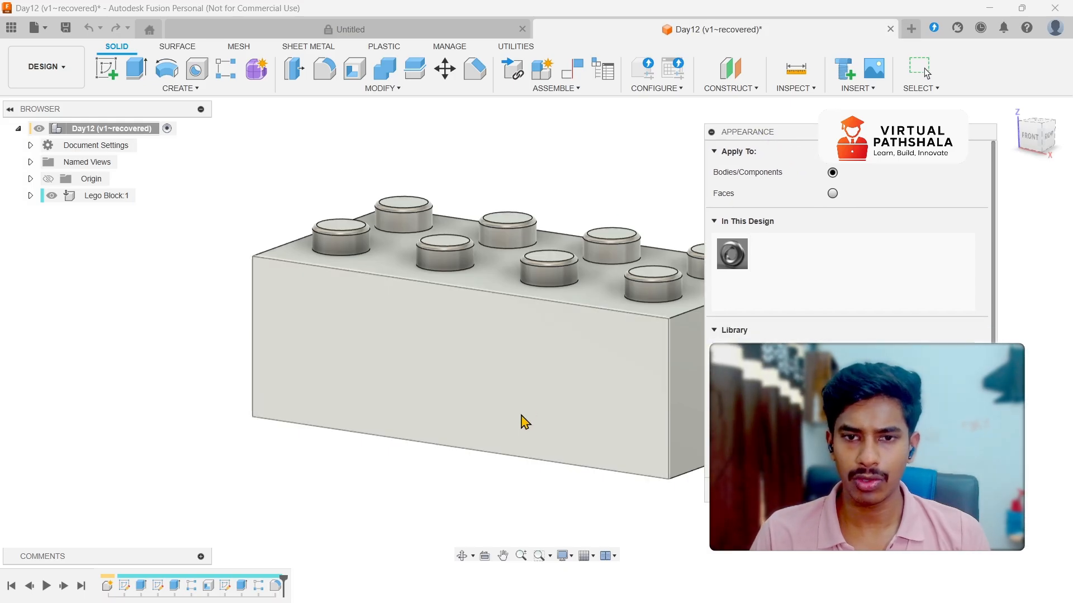
middle_drag(351, 386, 245, 361)
scroll(844, 402, down, 1)
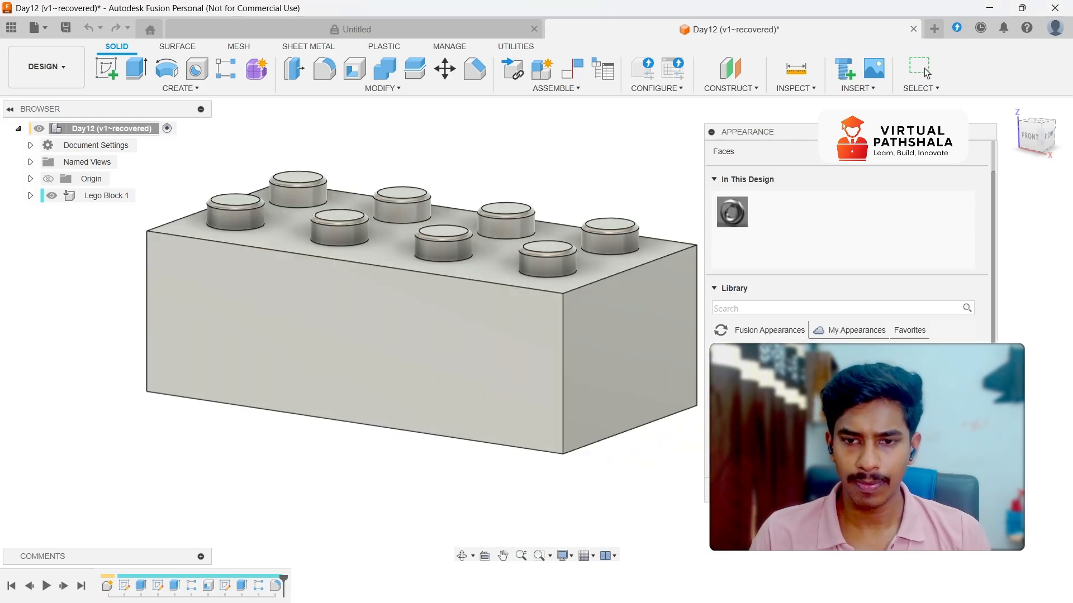
scroll(843, 402, down, 1)
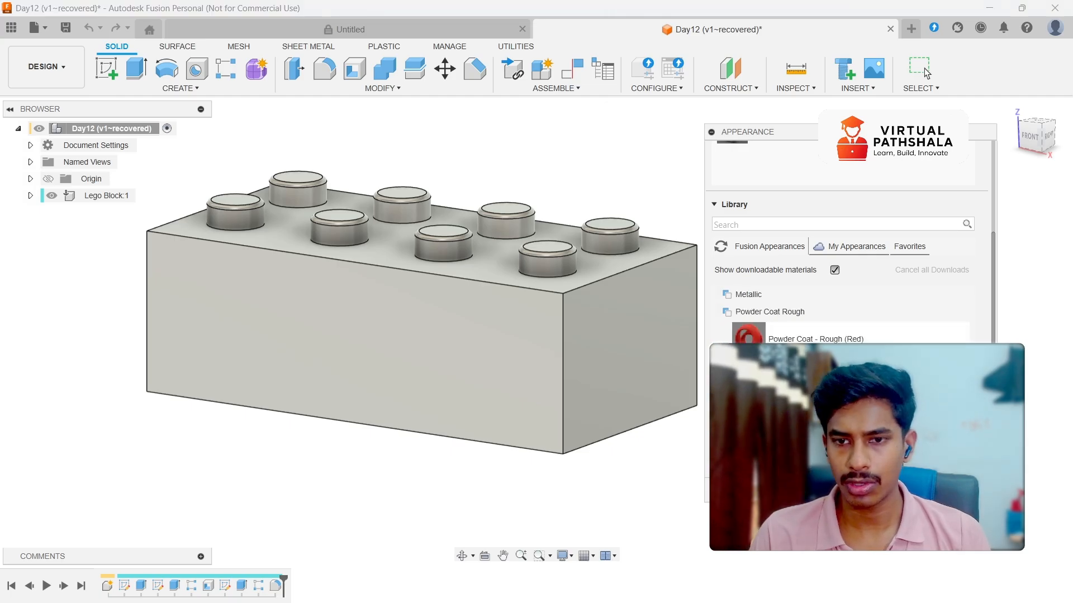
drag(799, 341, 542, 324)
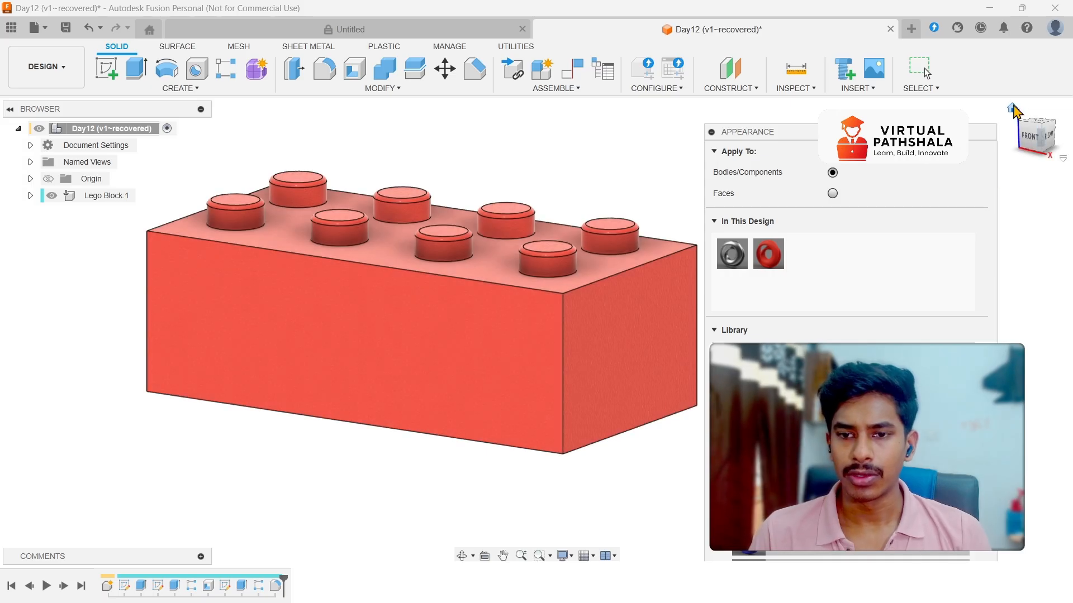
click(1012, 108)
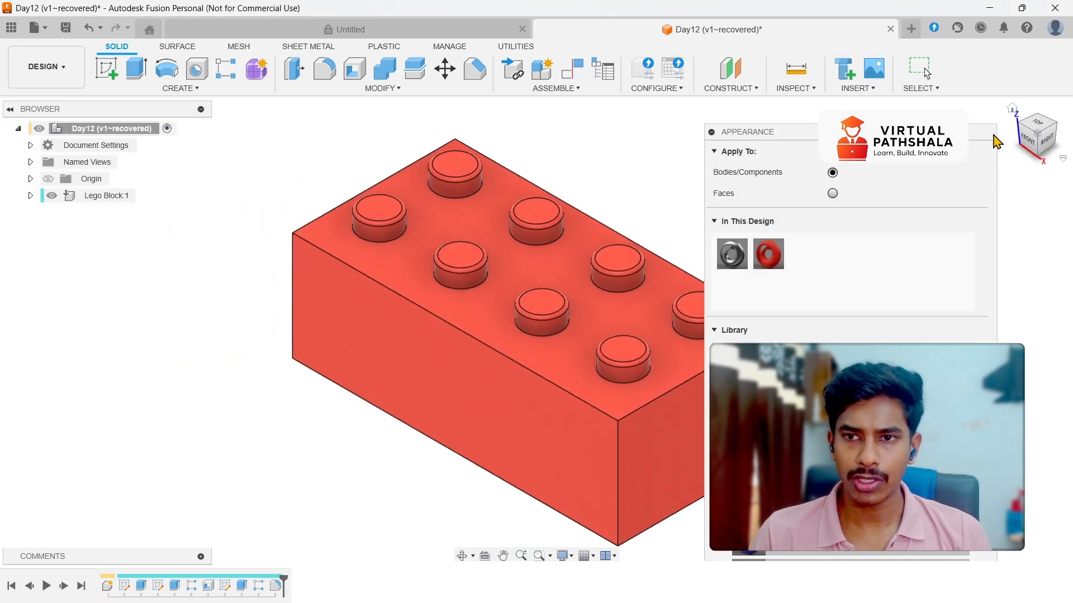
click(711, 132)
scroll(872, 313, up, 1)
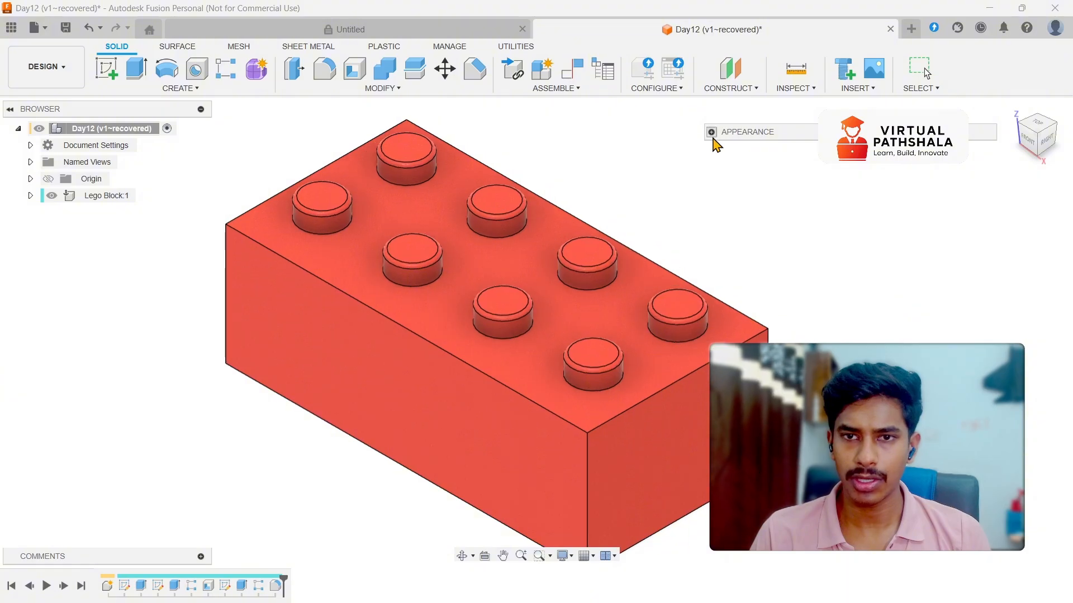
click(712, 133)
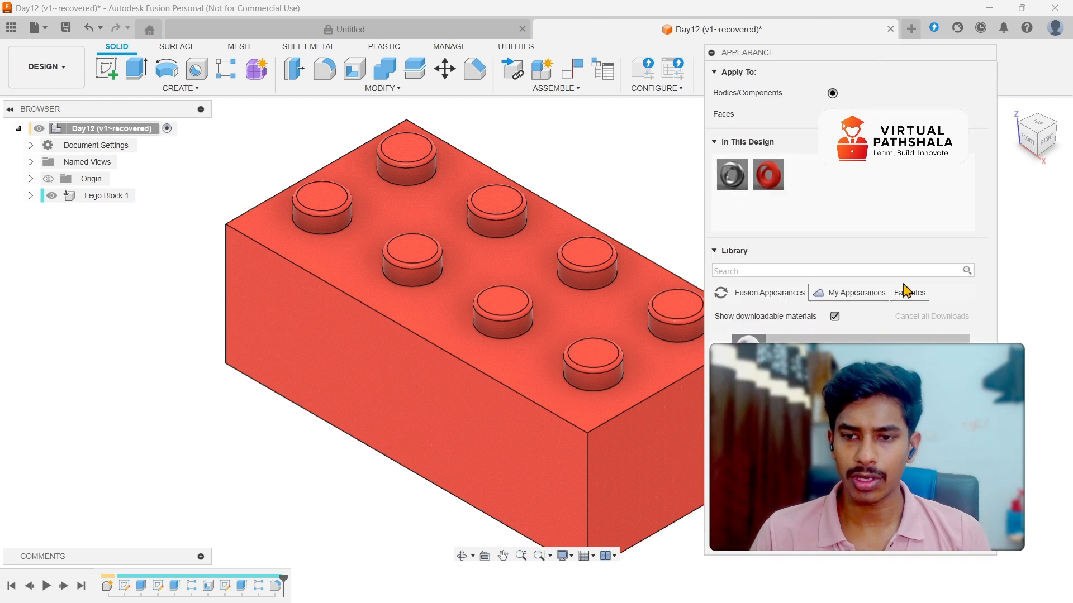
click(966, 543)
Step: Change the visual style to shaded without edge lines and show the block from an isometric angle
scroll(668, 375, up, 1)
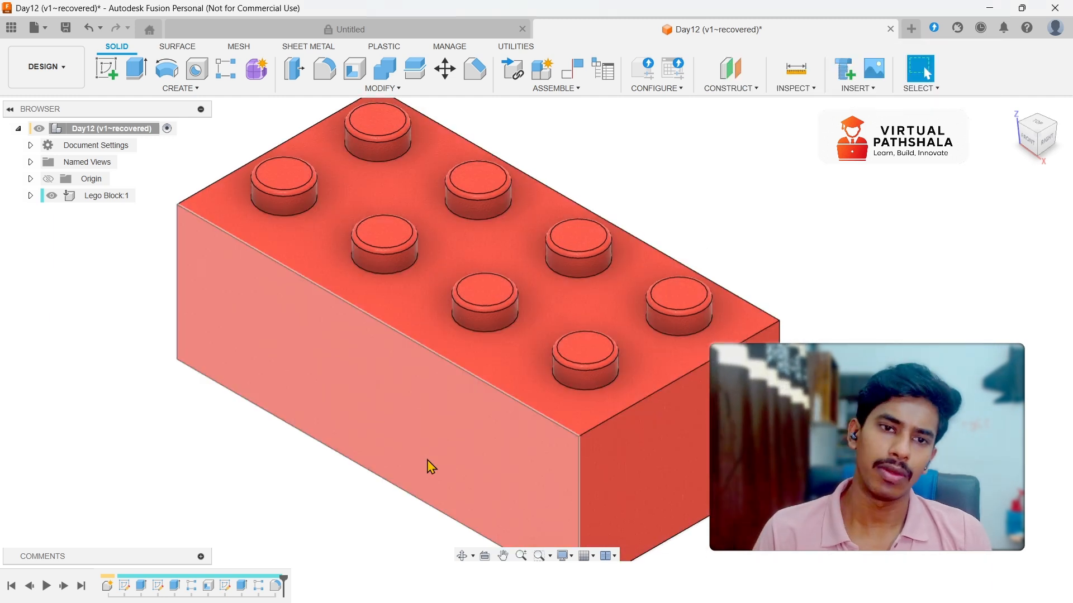
scroll(428, 460, down, 1)
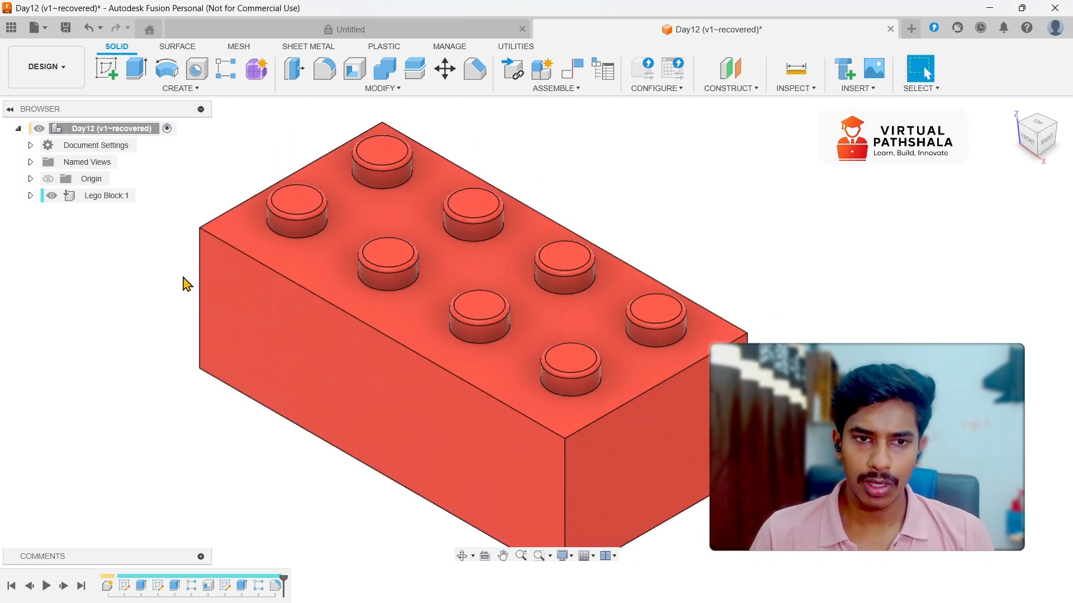
click(563, 556)
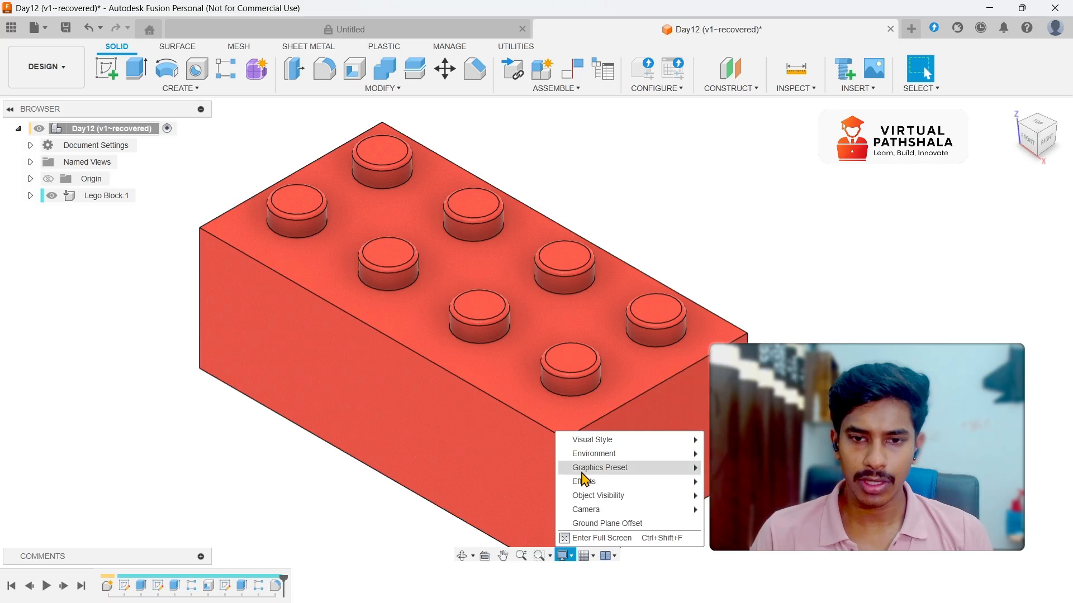
click(737, 439)
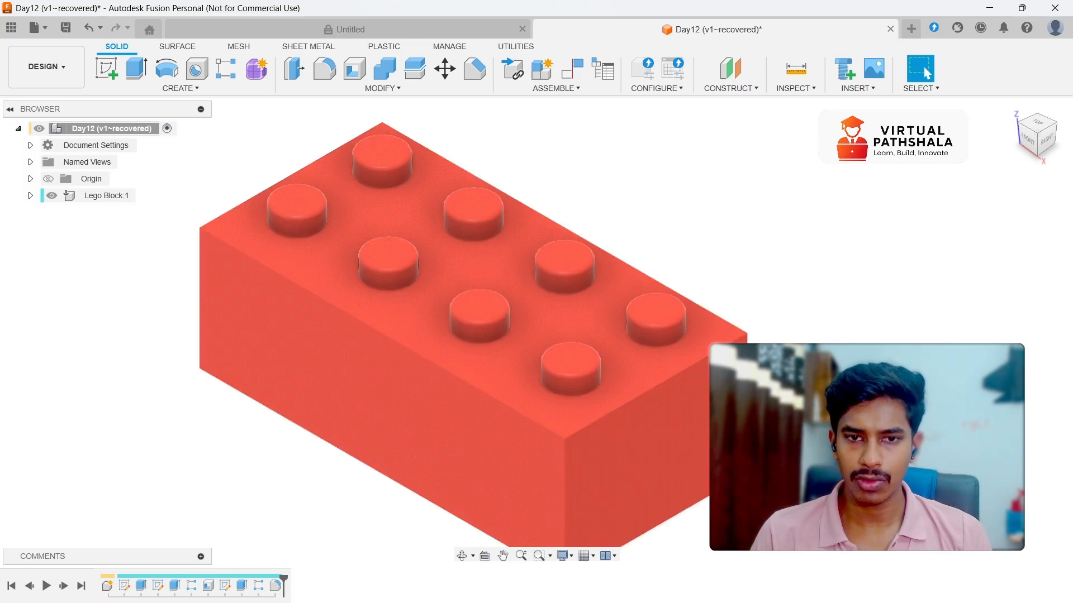
click(1030, 144)
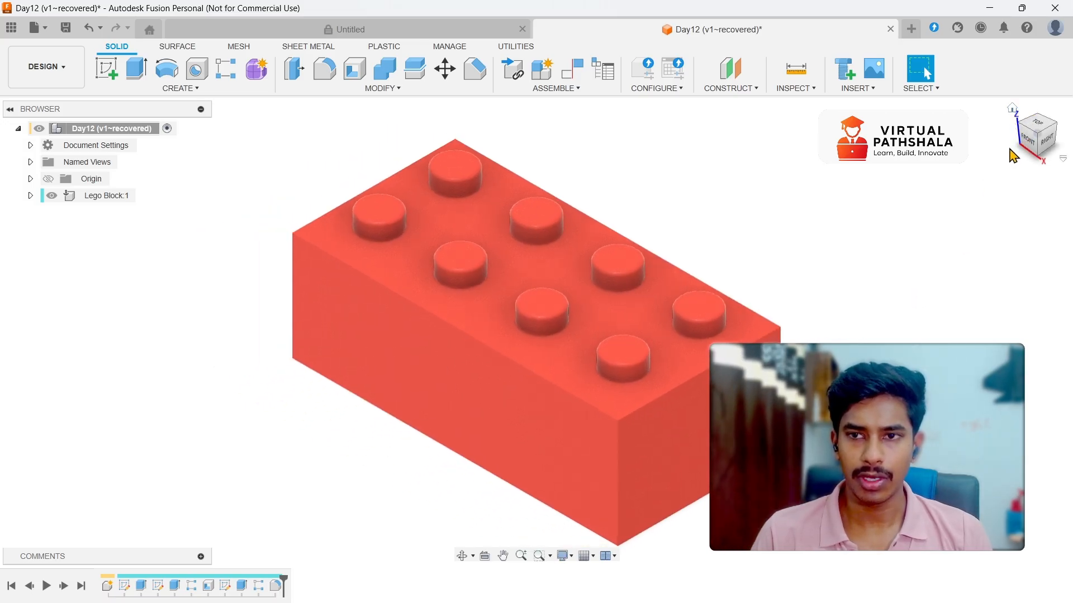
mouse_move(1030, 144)
mouse_down()
mouse_move(974, 134)
mouse_move(965, 105)
mouse_move(984, 89)
mouse_move(994, 148)
mouse_move(1030, 144)
mouse_up()
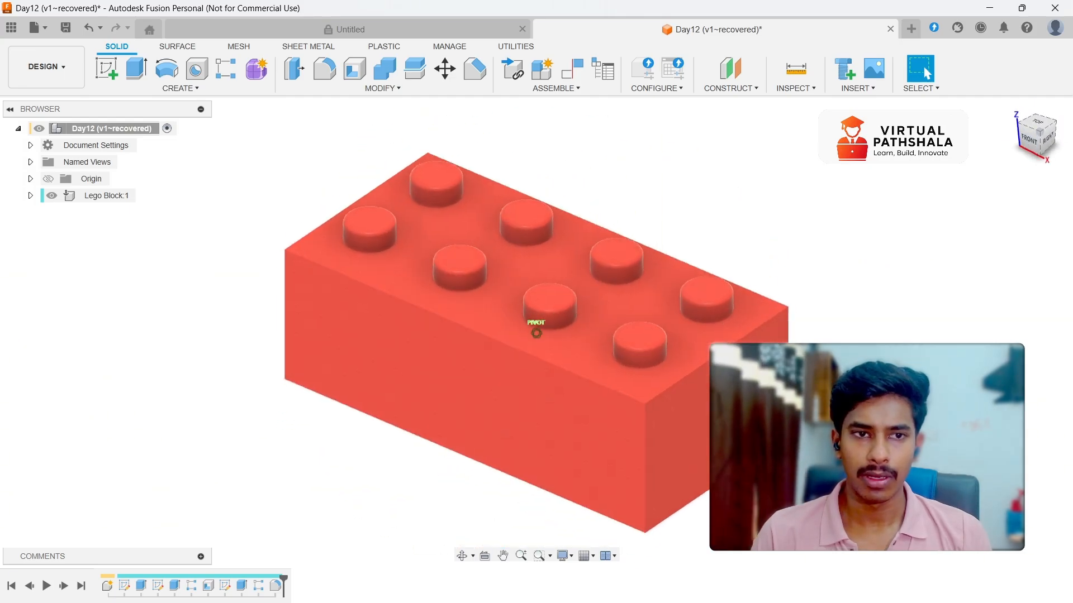
Step: Switch the Day12 design to the Render workspace
click(33, 84)
click(39, 148)
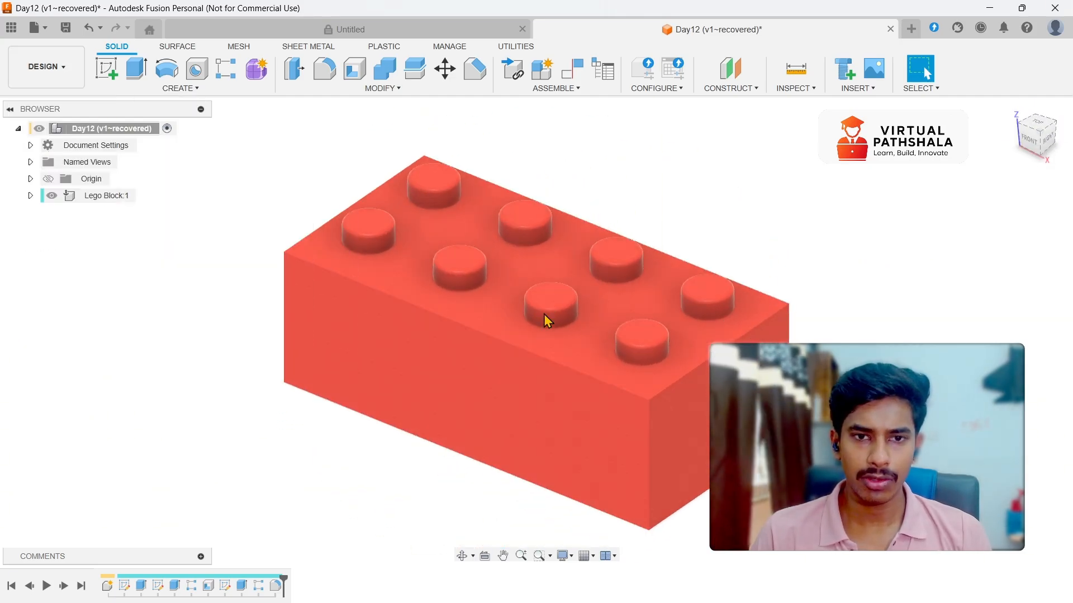
scroll(474, 347, up, 3)
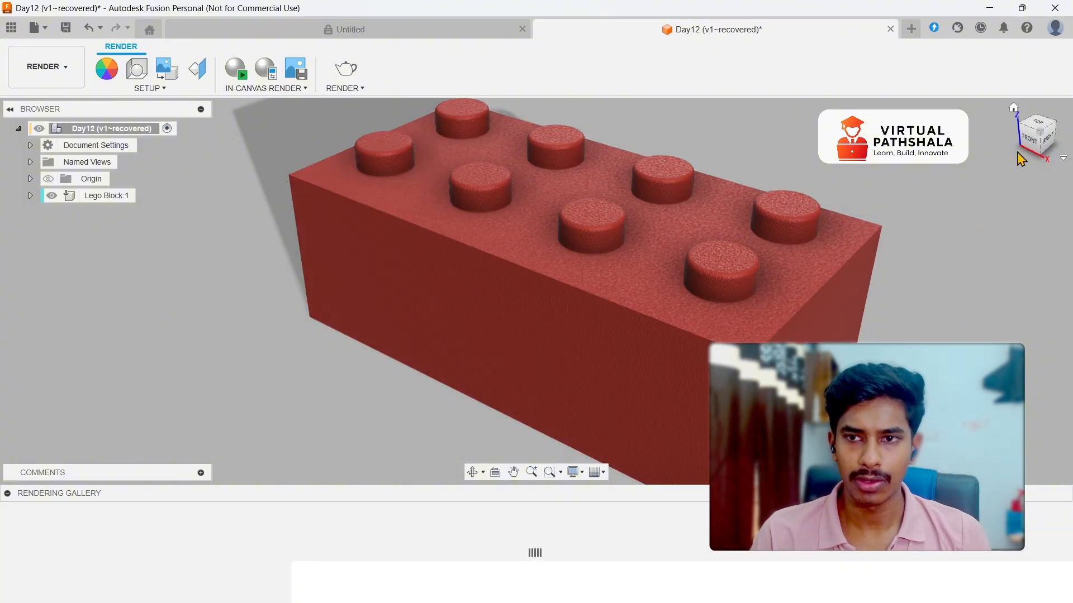
Step: Examine the red rough finish and the shadows on the block's studs and front face from several distances
mouse_move(1030, 145)
mouse_down()
mouse_move(989, 124)
mouse_move(975, 50)
mouse_move(944, 115)
mouse_move(989, 182)
mouse_move(1028, 146)
mouse_up()
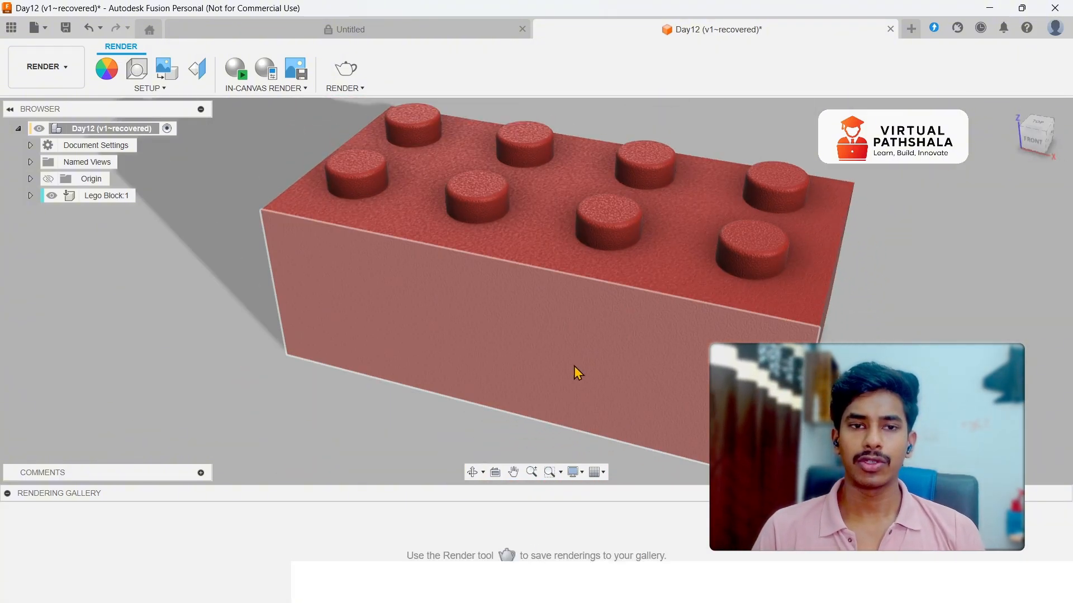
scroll(558, 380, down, 4)
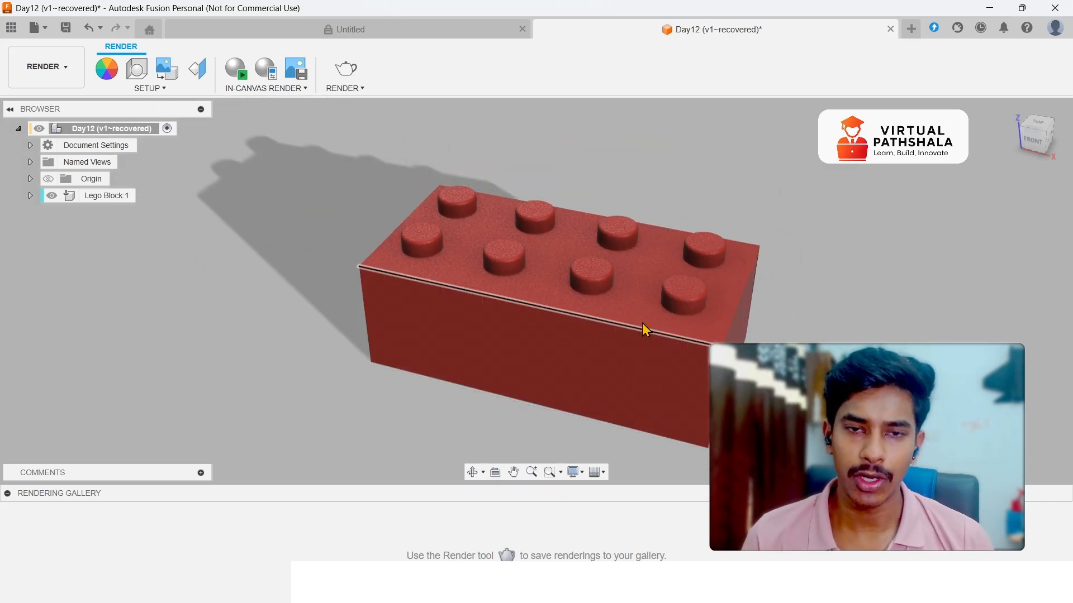
scroll(645, 329, up, 6)
scroll(838, 290, down, 4)
scroll(859, 290, up, 4)
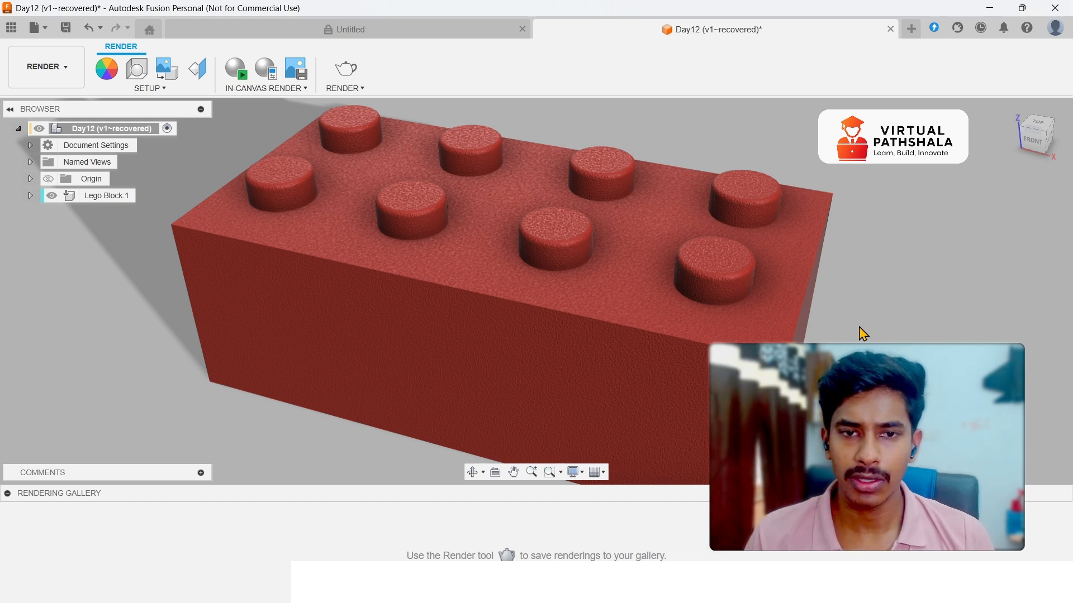
scroll(839, 368, down, 3)
scroll(847, 352, up, 3)
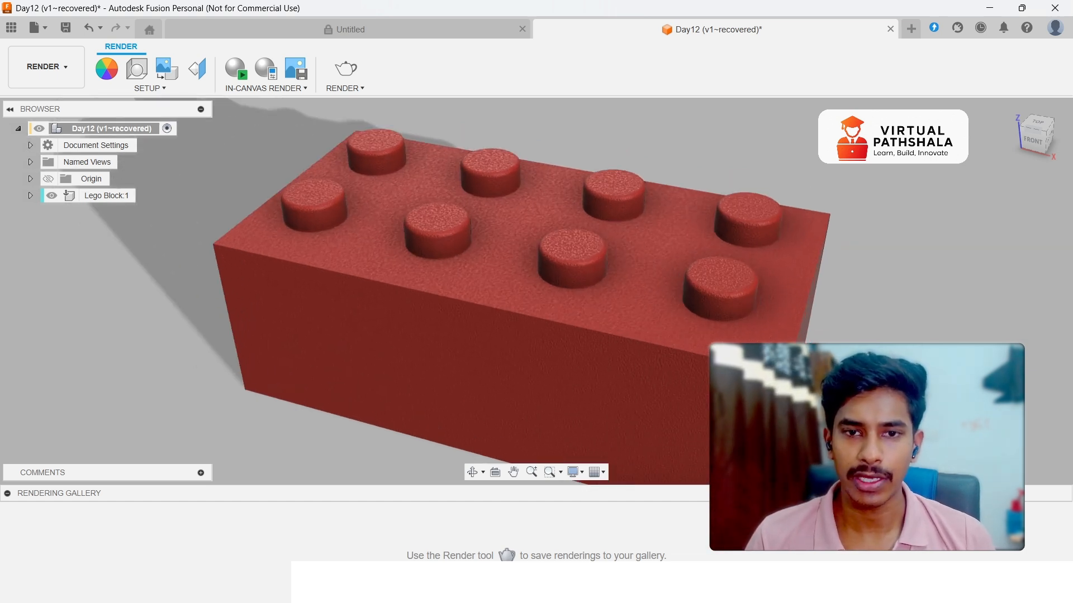